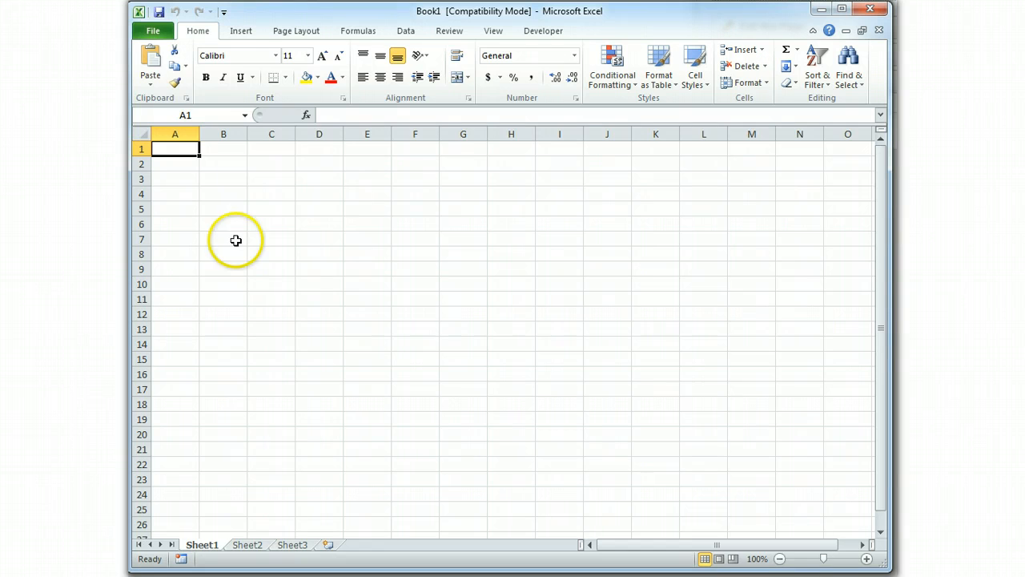
Step: Save the workbook as "Acct 232B Sample Exam Two Fixed Principal Payment Loan Calculator" followed by the author's name, in Excel Workbook format
left_click(146, 34)
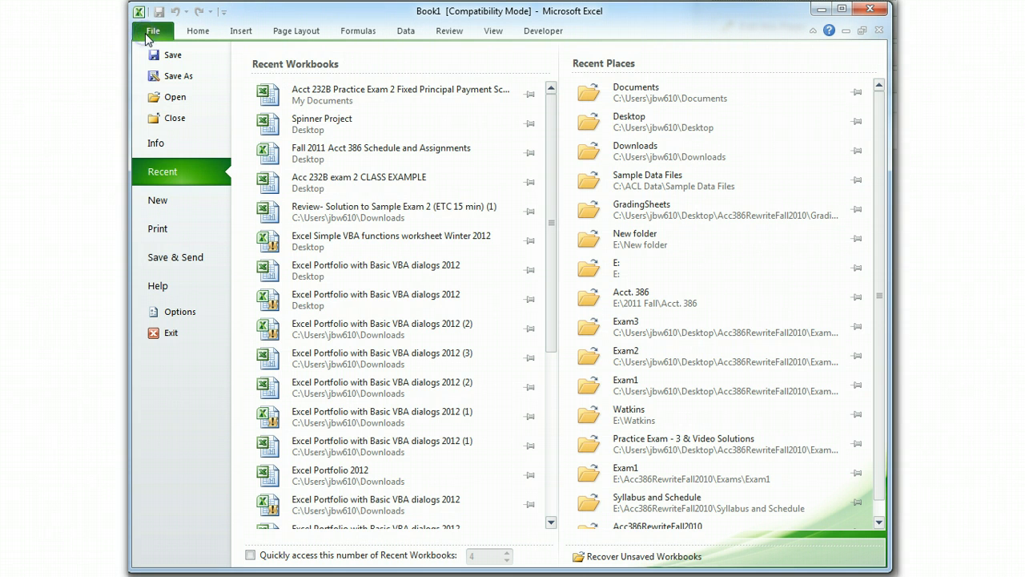
left_click(178, 75)
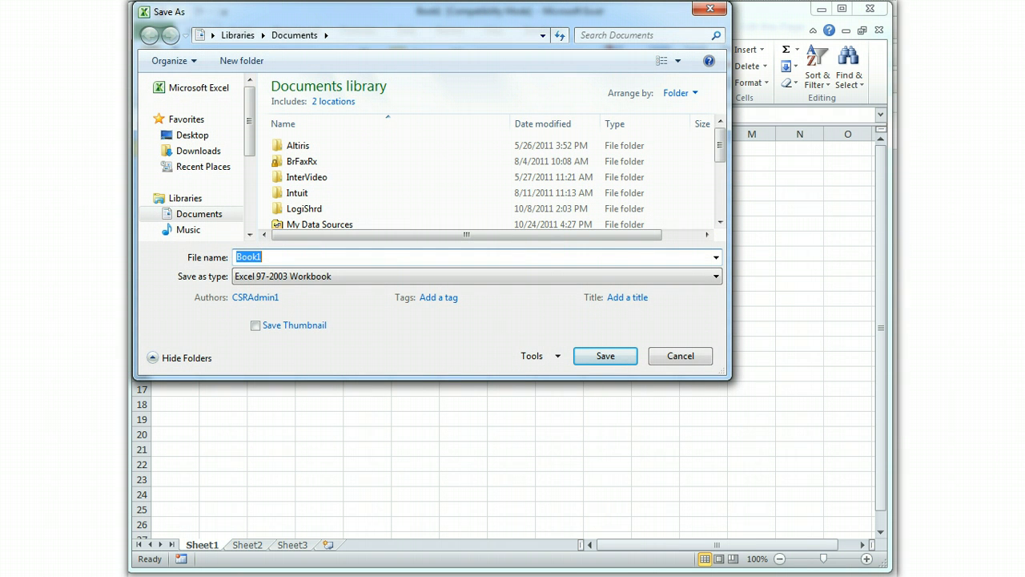
type("Acct 232B Sampl")
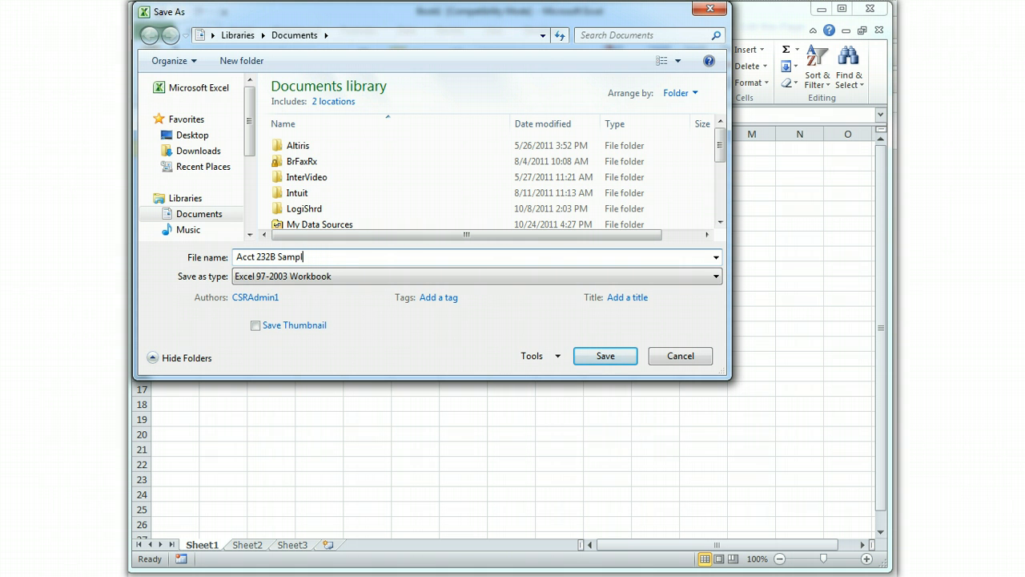
type("e Exam Two Fixed Principal P")
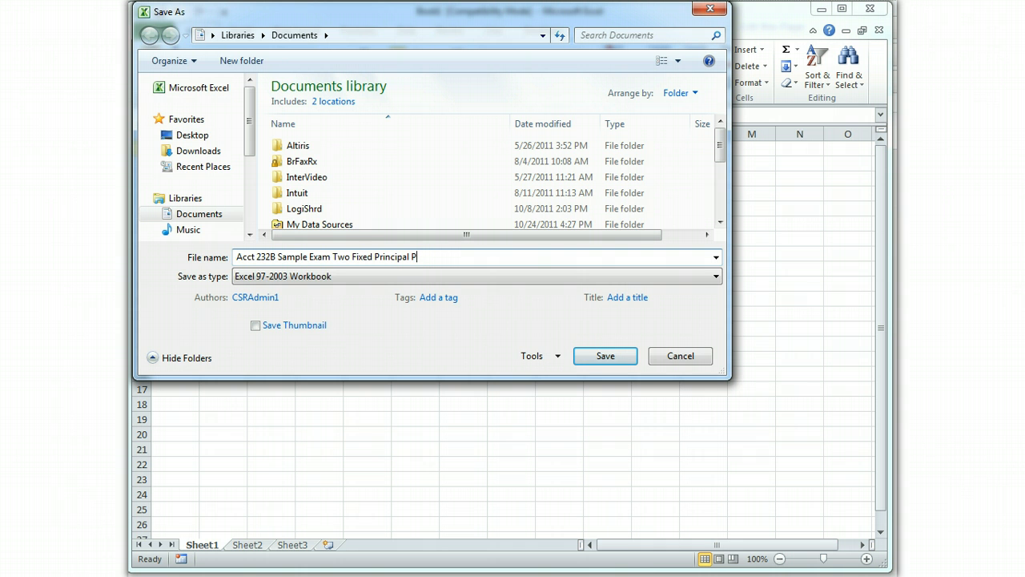
type("ayment Loan Calculator Brian Watkins")
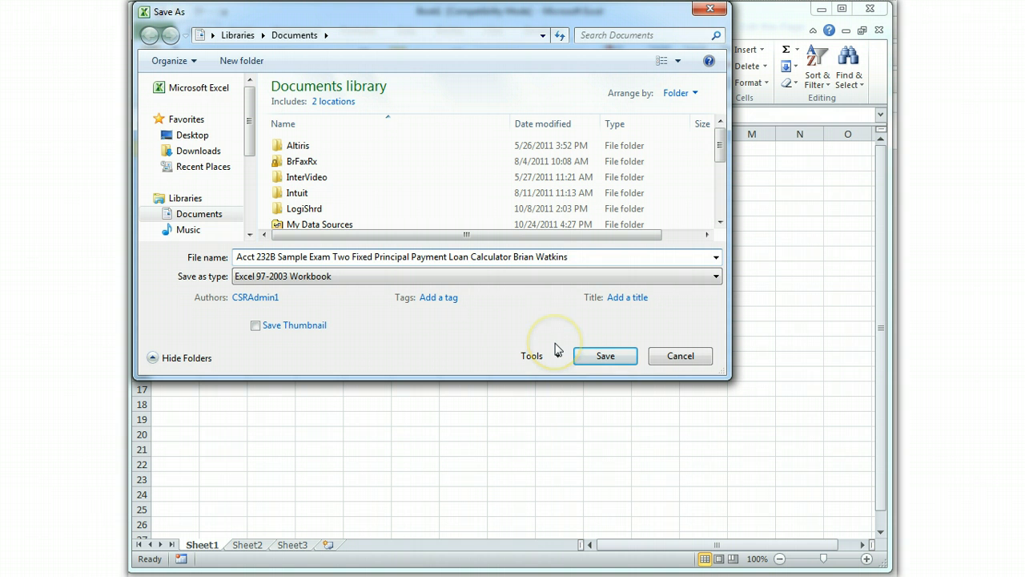
left_click(716, 278)
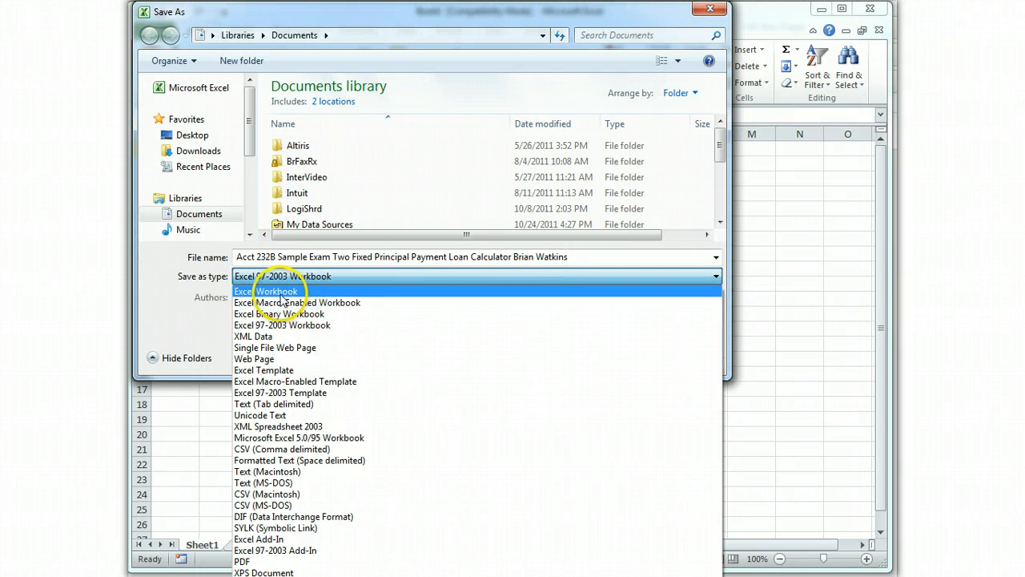
left_click(266, 291)
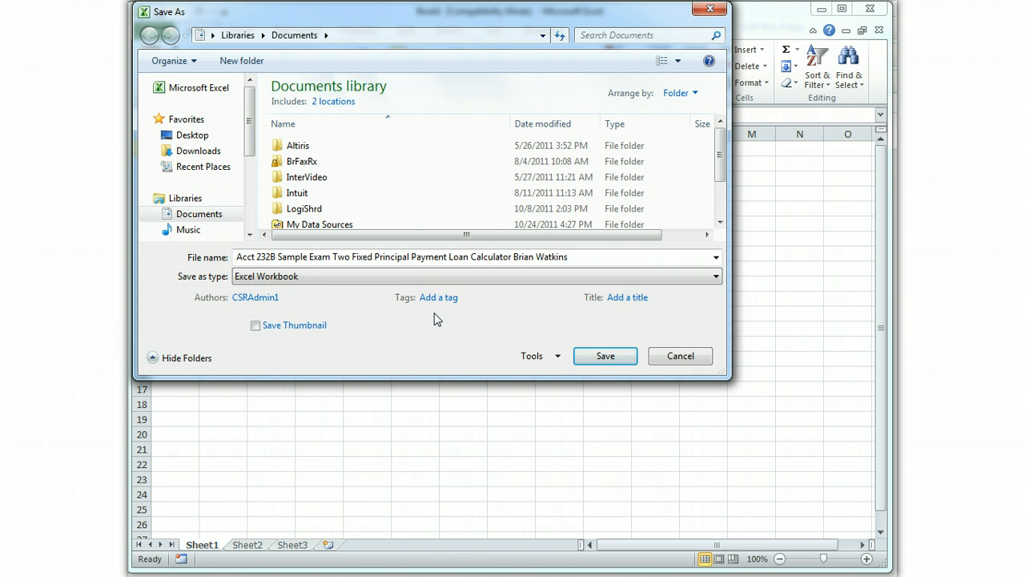
left_click(716, 276)
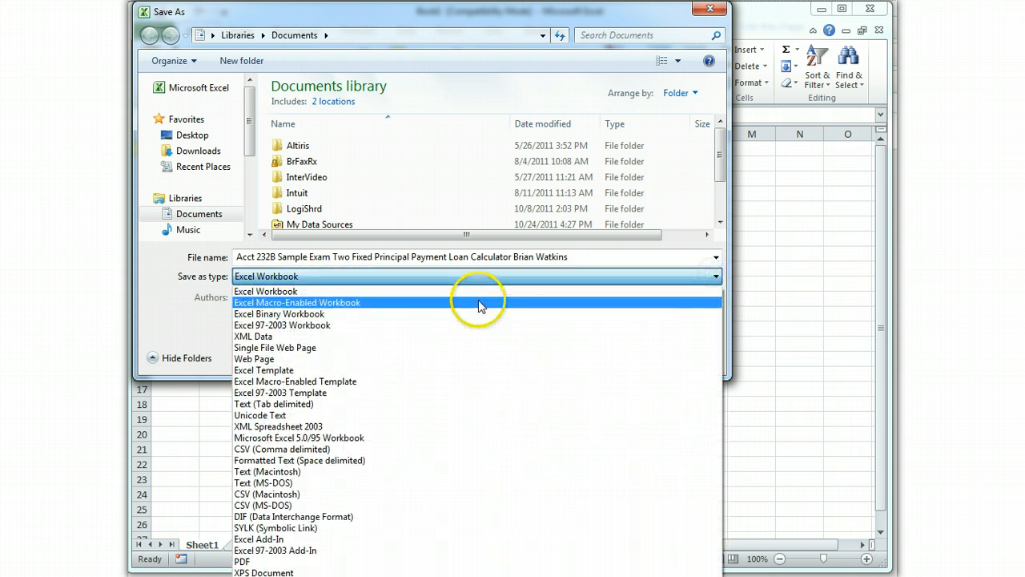
left_click(478, 291)
left_click(599, 357)
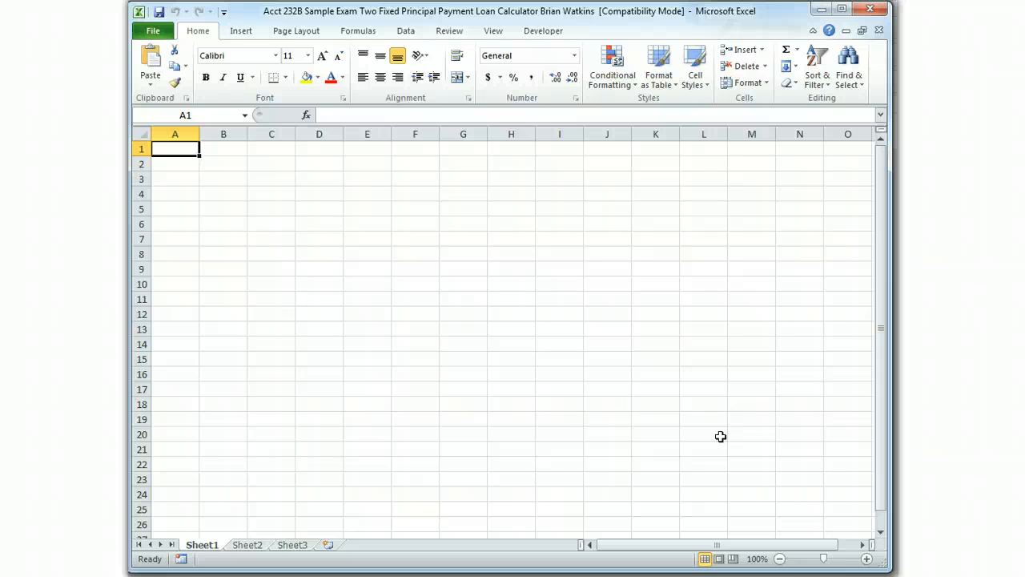
Step: Enter the bold, underlined title "Fixed Principal Payment Loan Schedule" in cell A1
key("ctrl+b")
key("ctrl+u")
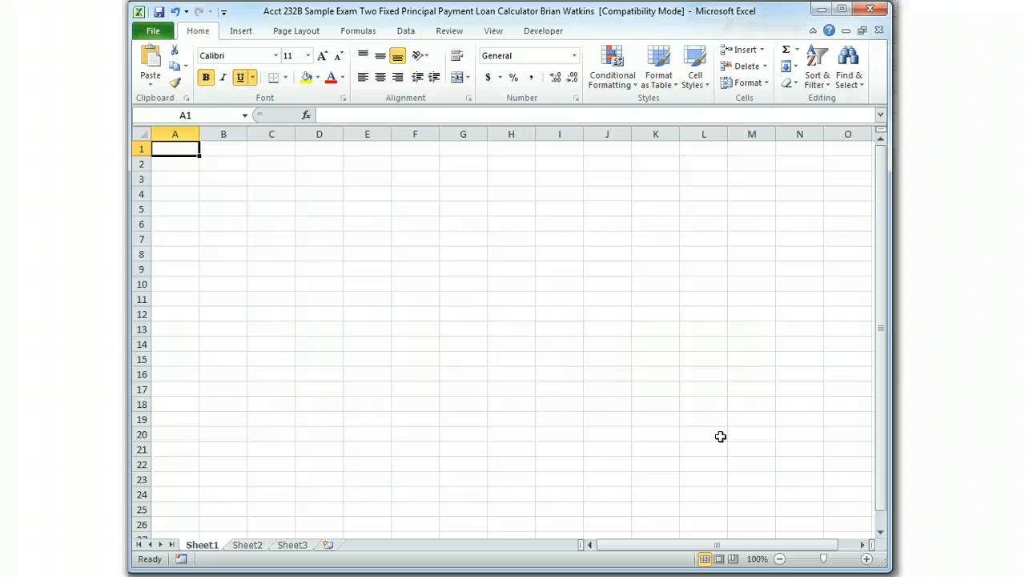
type("Fixed Prini")
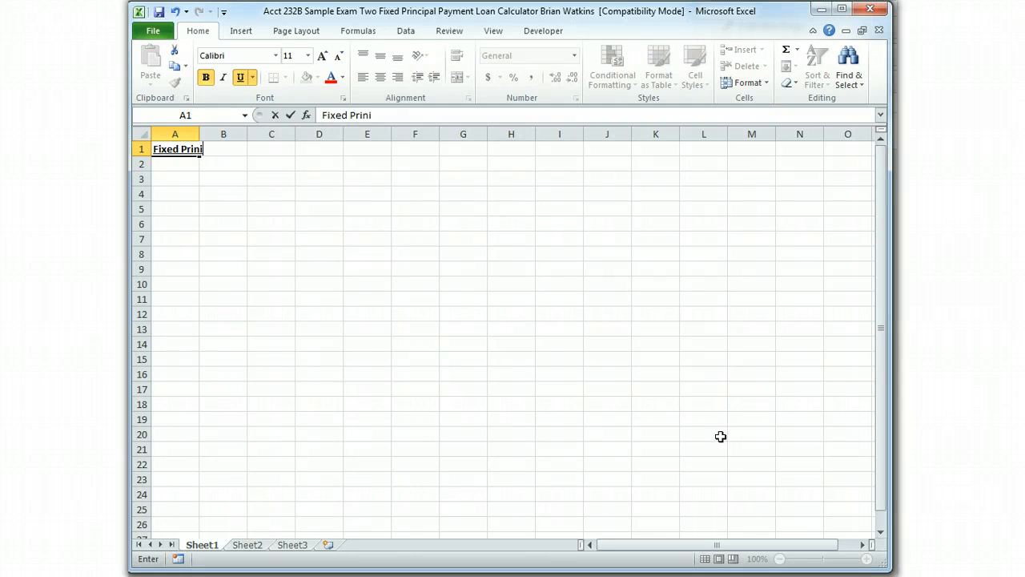
key("BackSpace")
type("cipal Payment Loa")
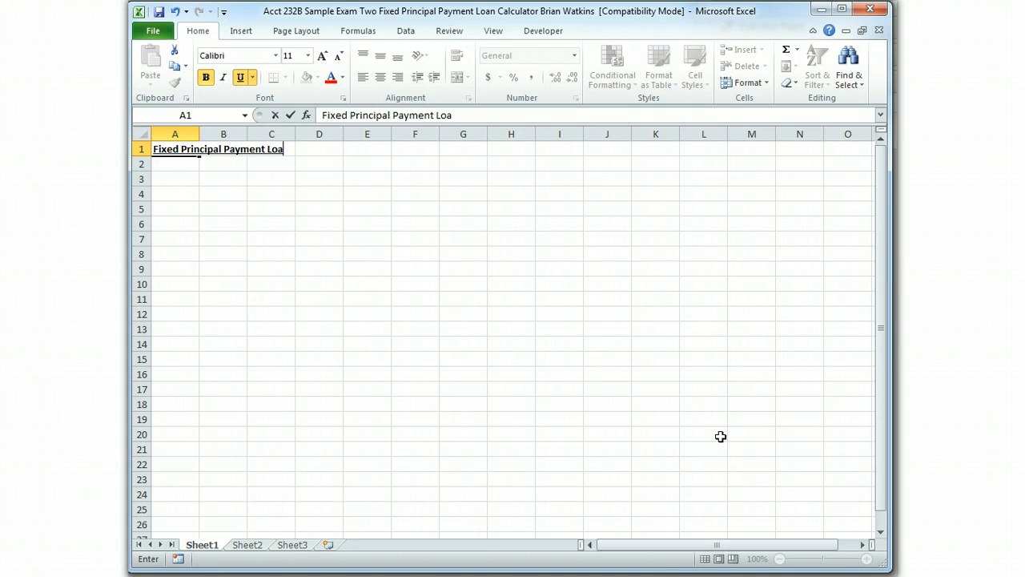
type("n Schedule")
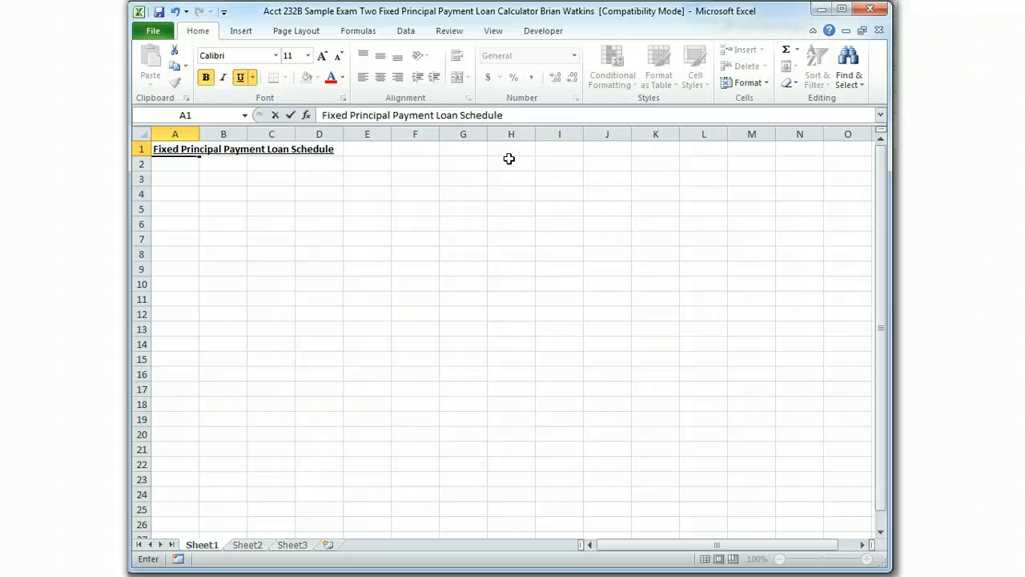
key("Return")
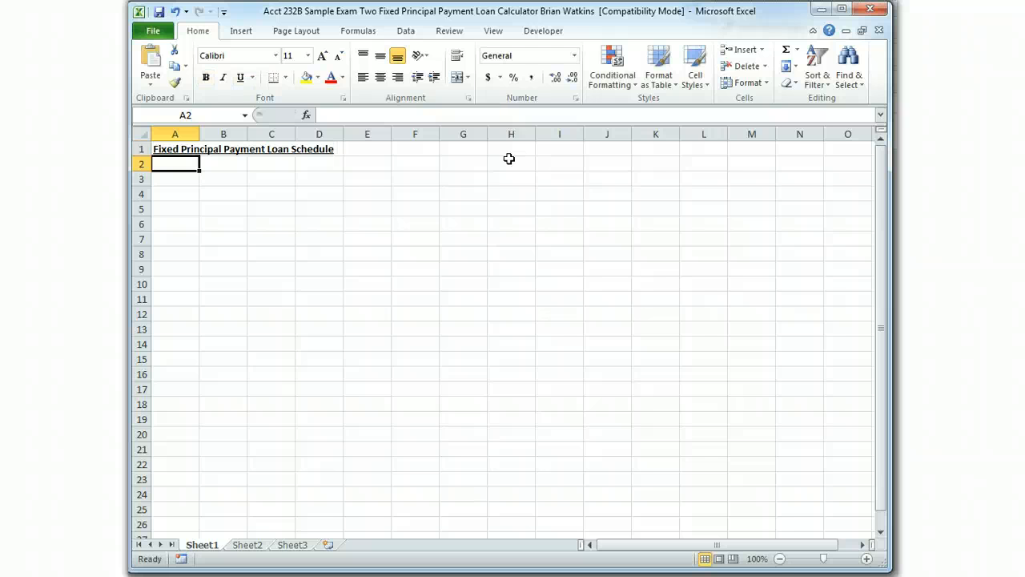
Step: Enter "Prepared by" with the author's full name in A2 and "Prepared on January 16, 2012" in A3
type("Pr")
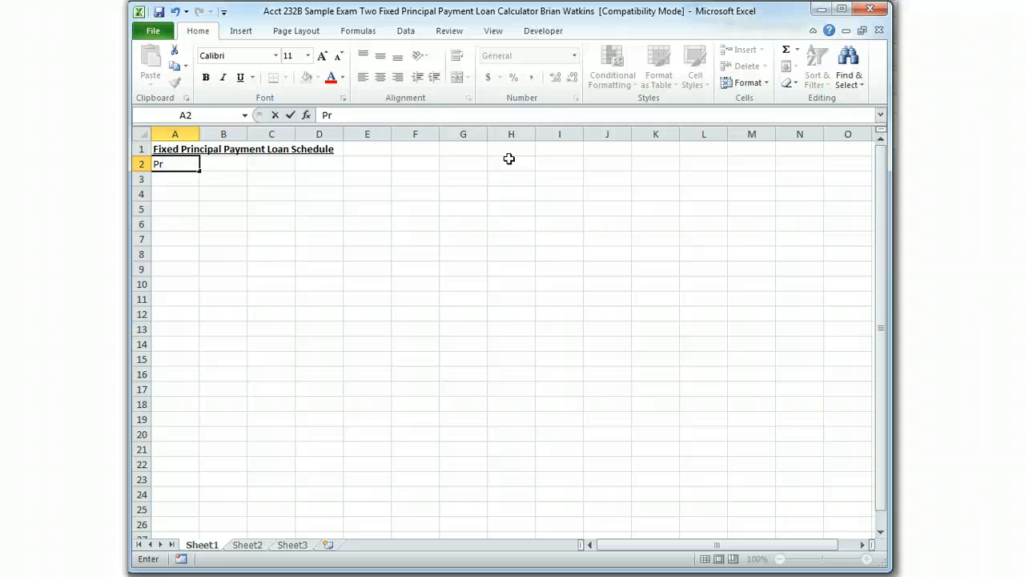
type("epared by")
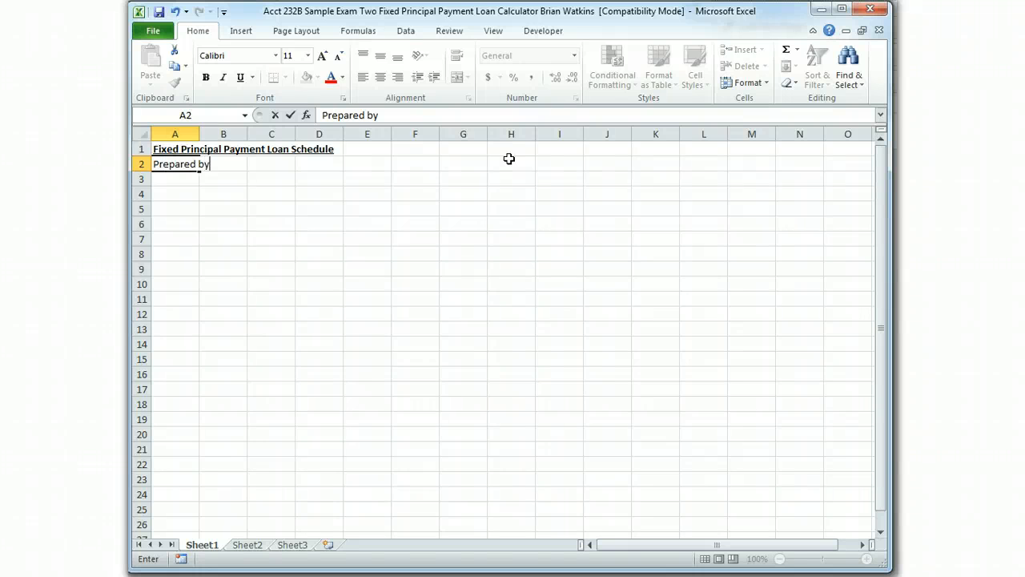
type(" J. Brian Watkins")
key("Return")
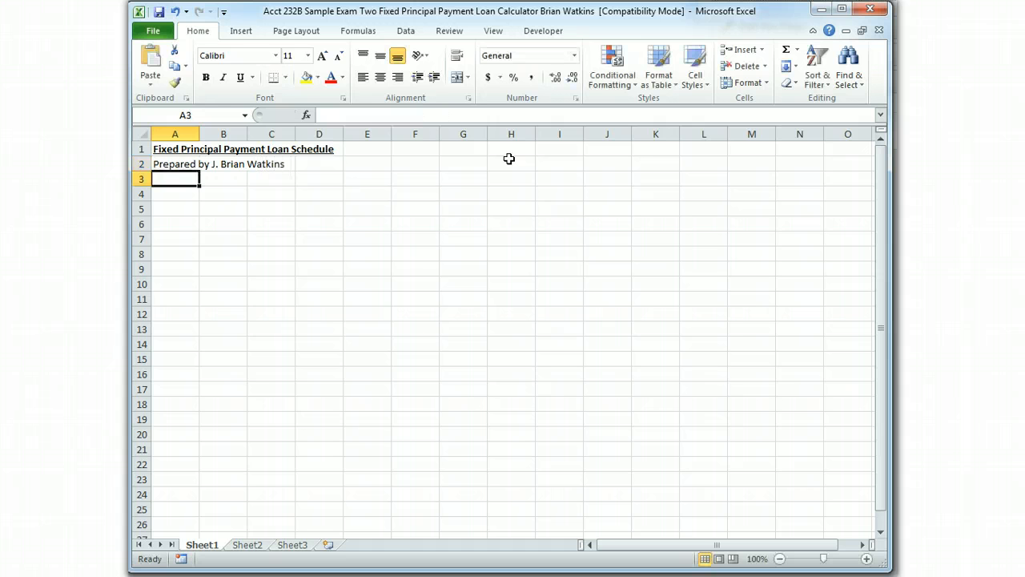
type("Prepared on ")
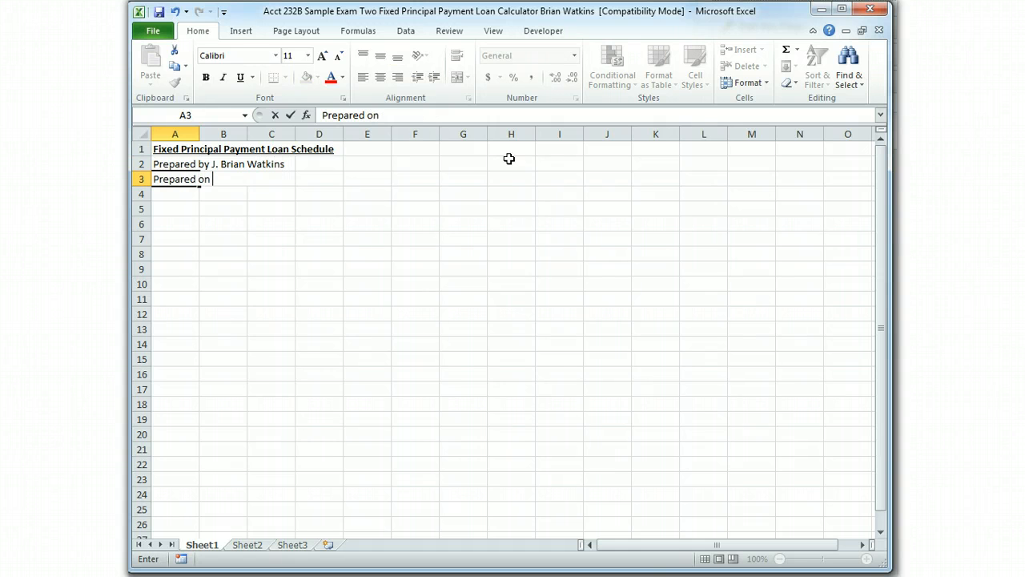
type("January 16, 2012")
key("Return")
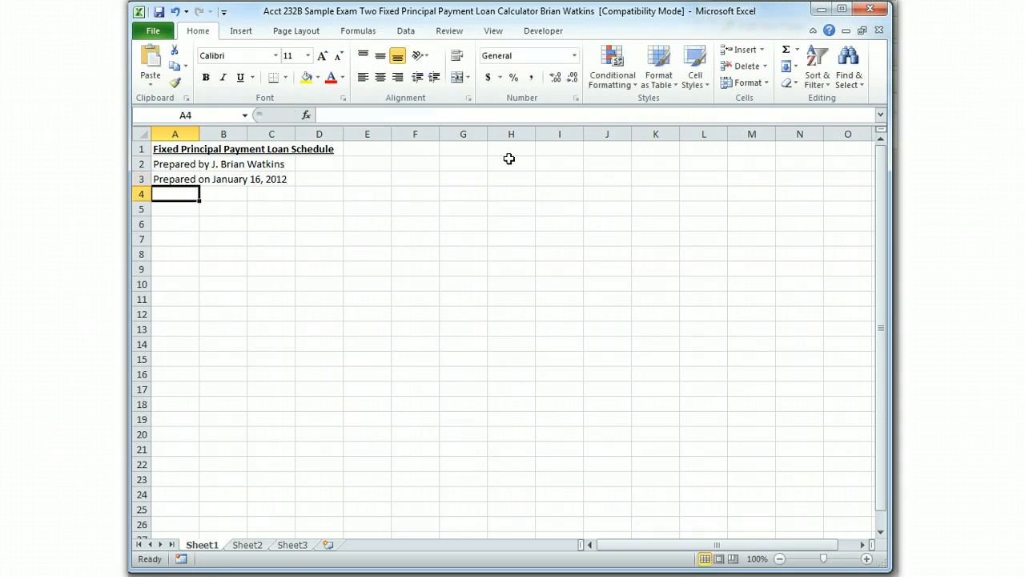
Step: Enter in cell A4 "Purpose: This spreadsheet prepares a schedule for a loan of selected duration and constant interest rate with a fixed monthly principal contribution."
type("Purpos")
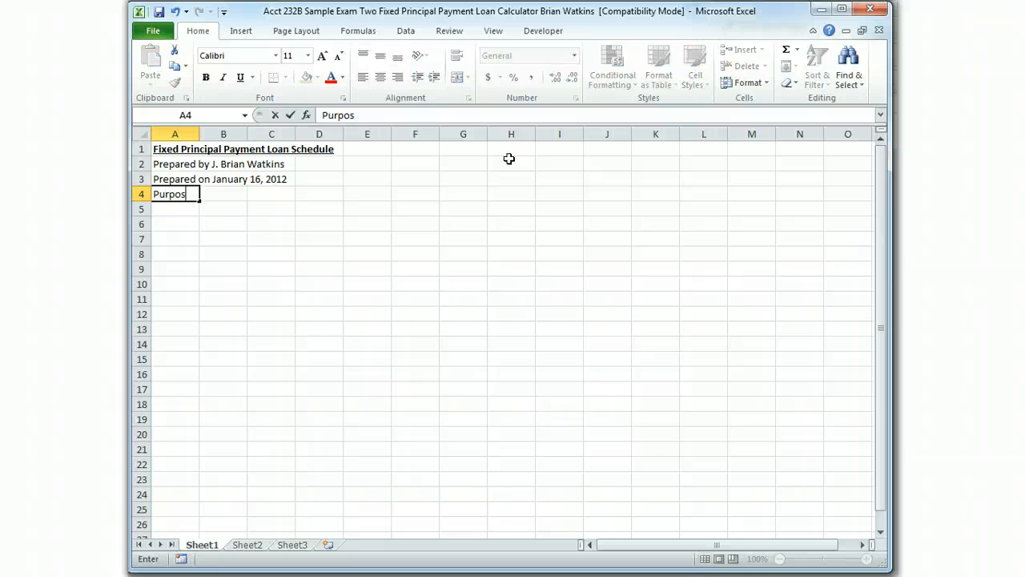
type("e: This spreadsheet")
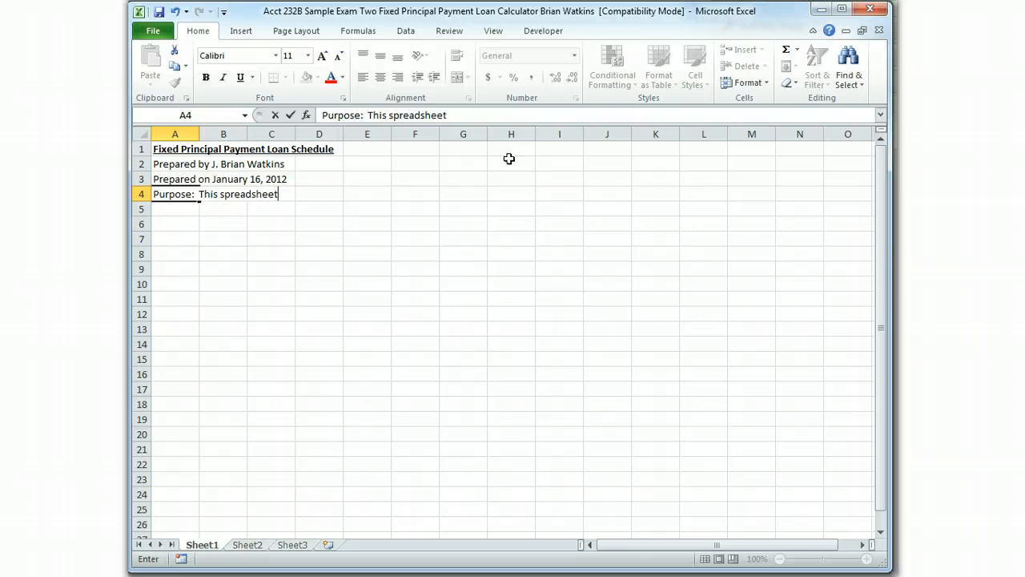
type(" prepared")
key("BackSpace")
type("s a ")
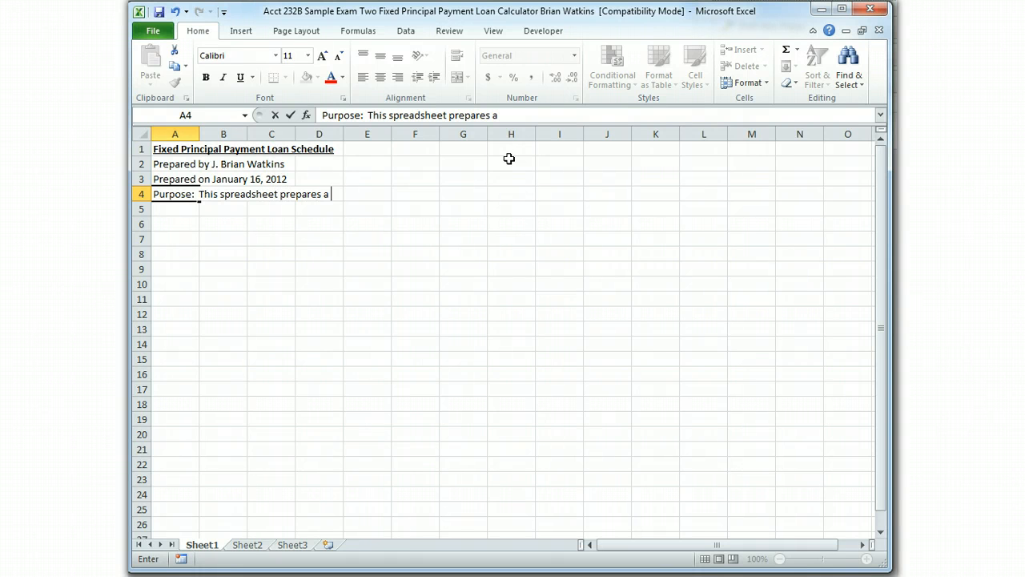
type("schedule fo")
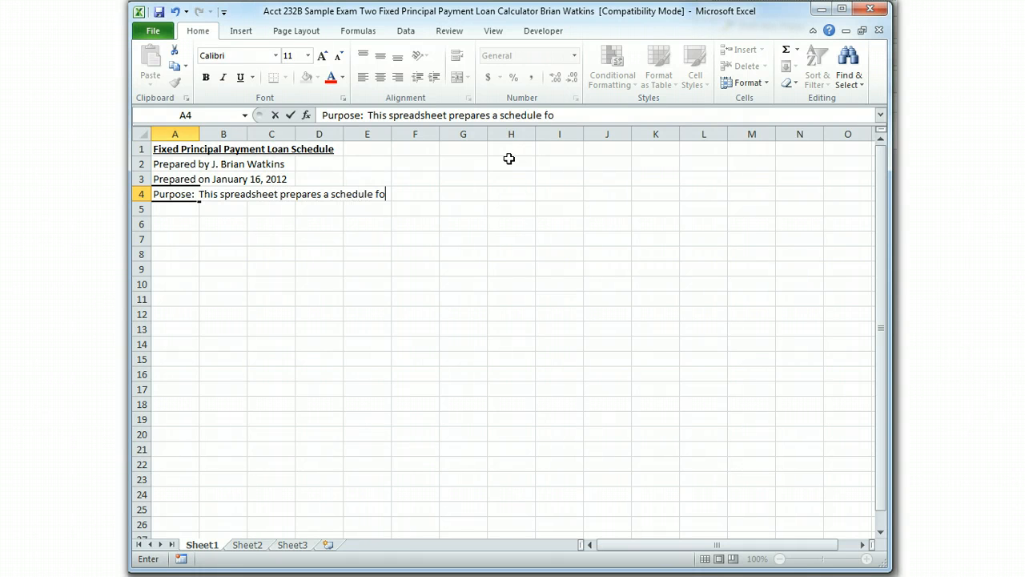
type("r a loan of selected duration")
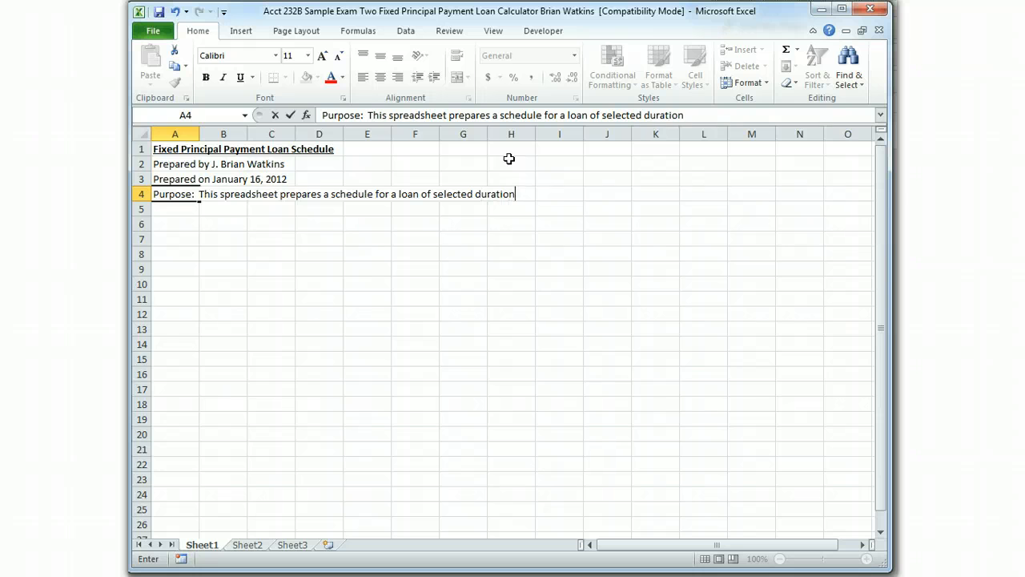
type(" and constant ")
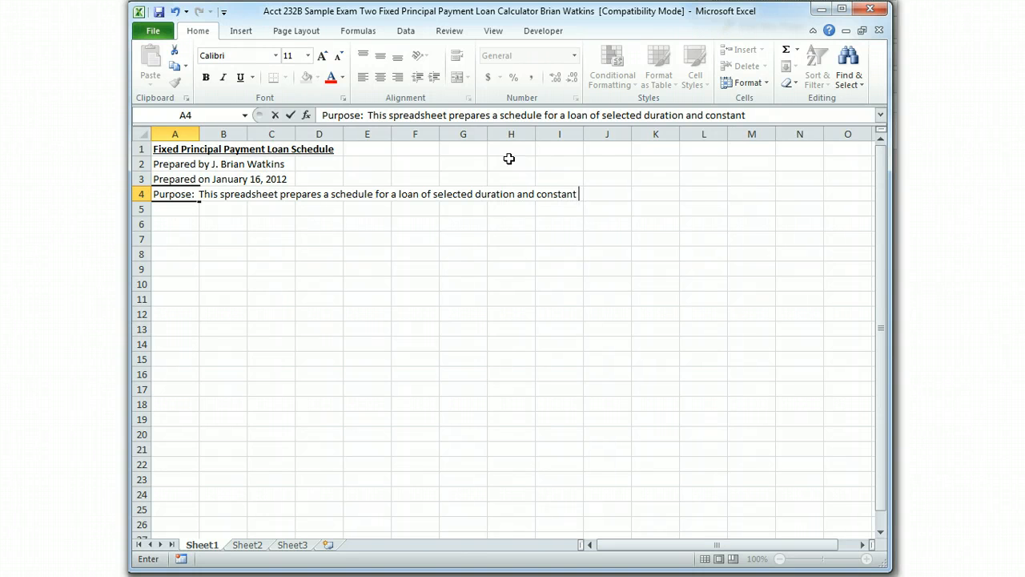
type("interest rat")
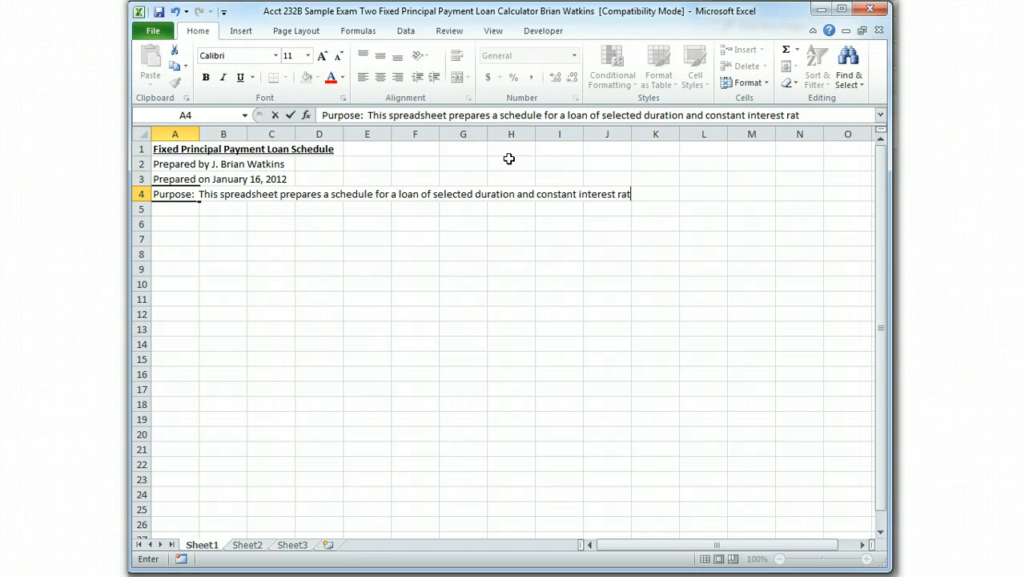
type("e with a fixed prin")
key("BackSpace")
key("BackSpace")
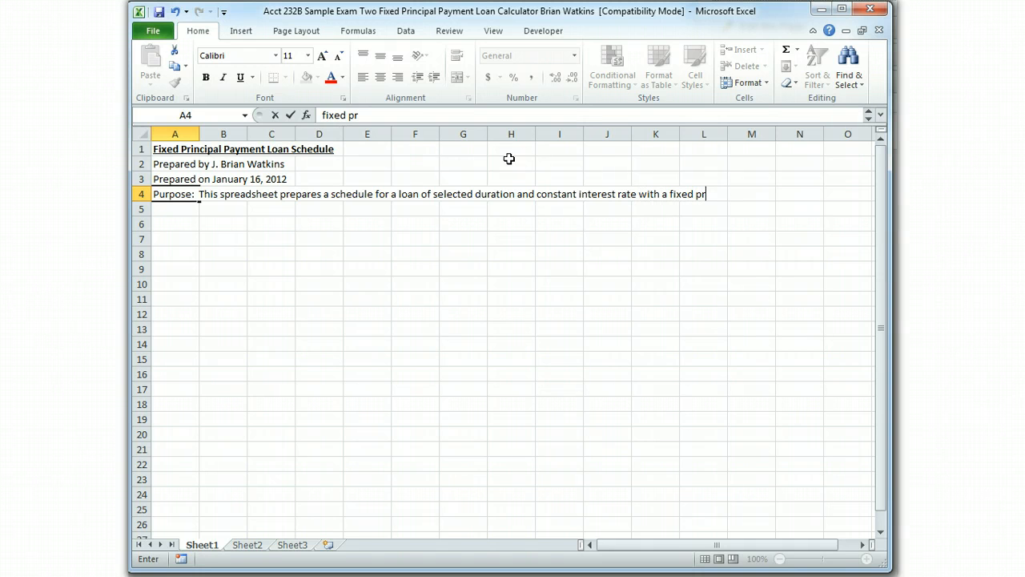
key("BackSpace")
key("BackSpace")
type("monthly prin")
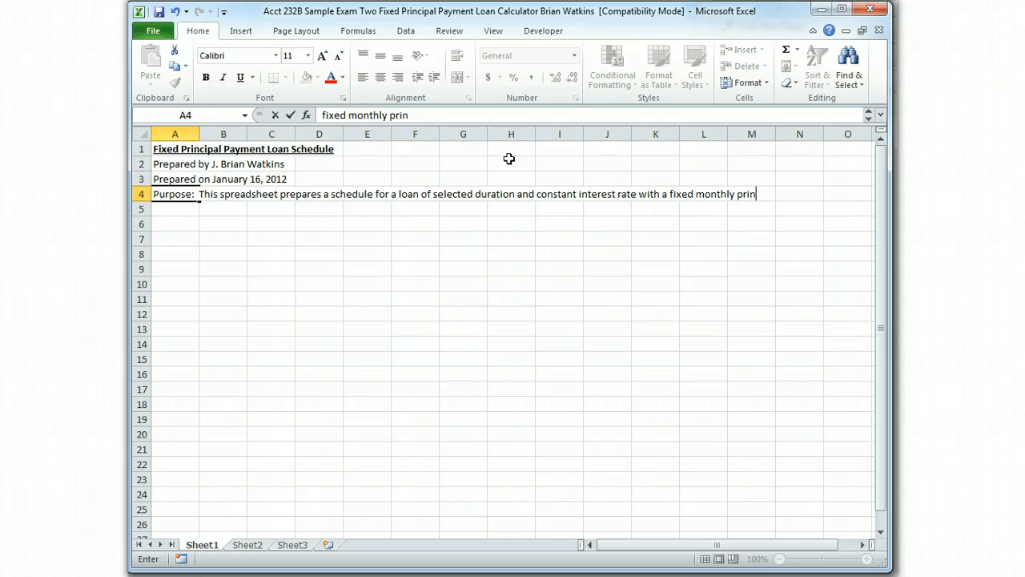
type("cipal contrib")
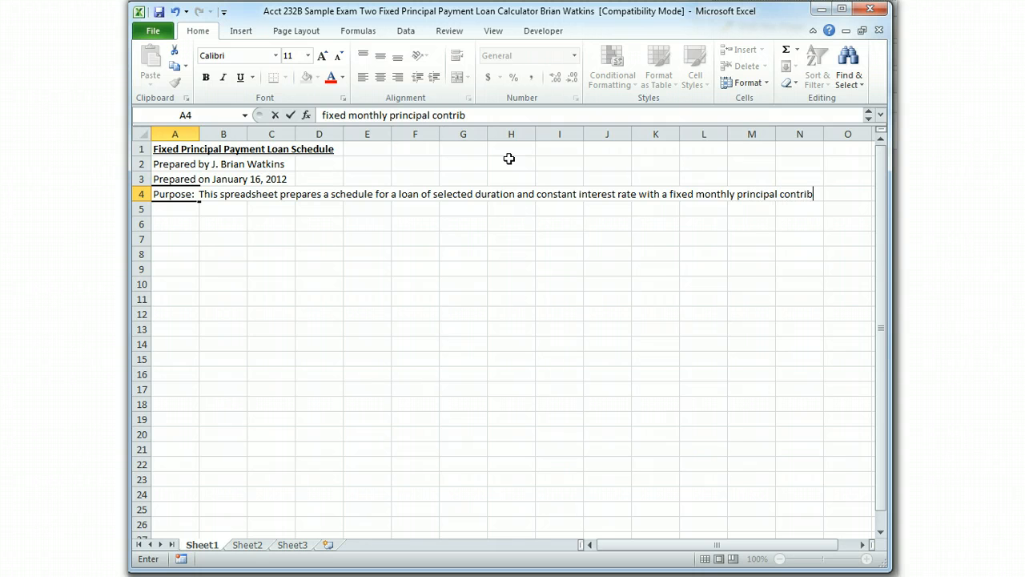
type("ution.")
left_click(517, 146)
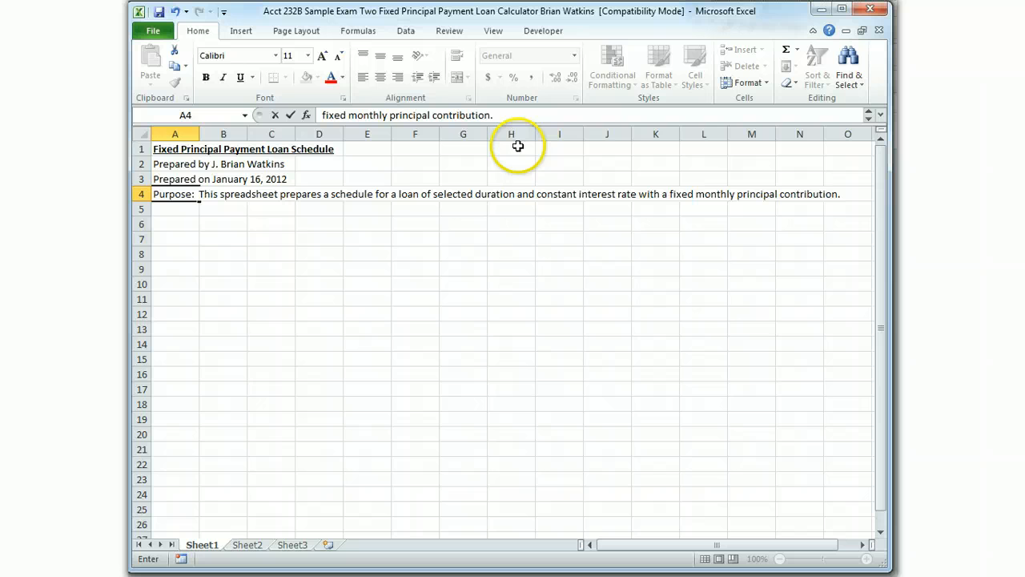
left_click(168, 213)
Step: Merge cells A4:E4 and format the purpose statement with wrapped text and left alignment
left_click(170, 194)
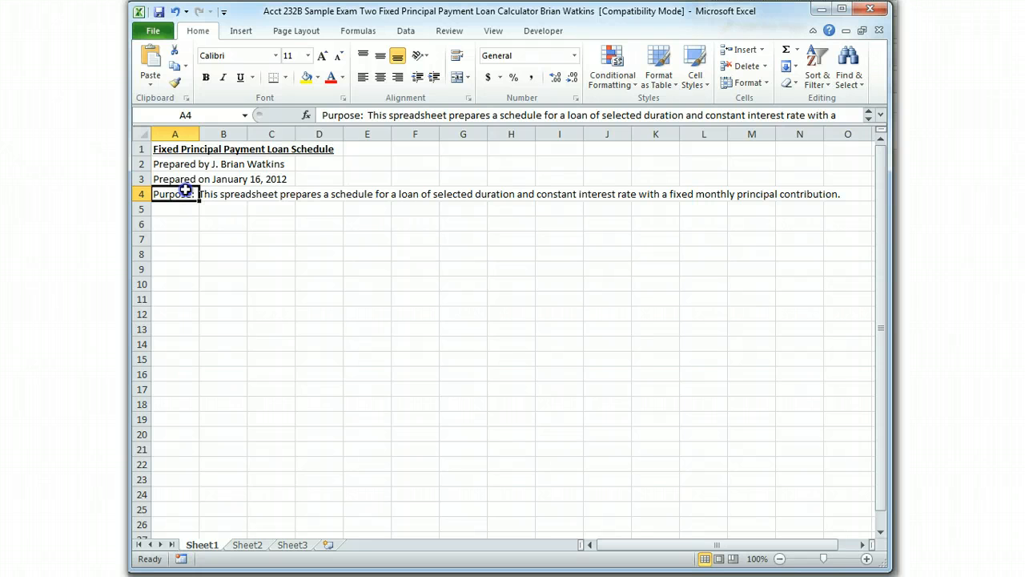
left_click_drag(185, 191, 363, 211)
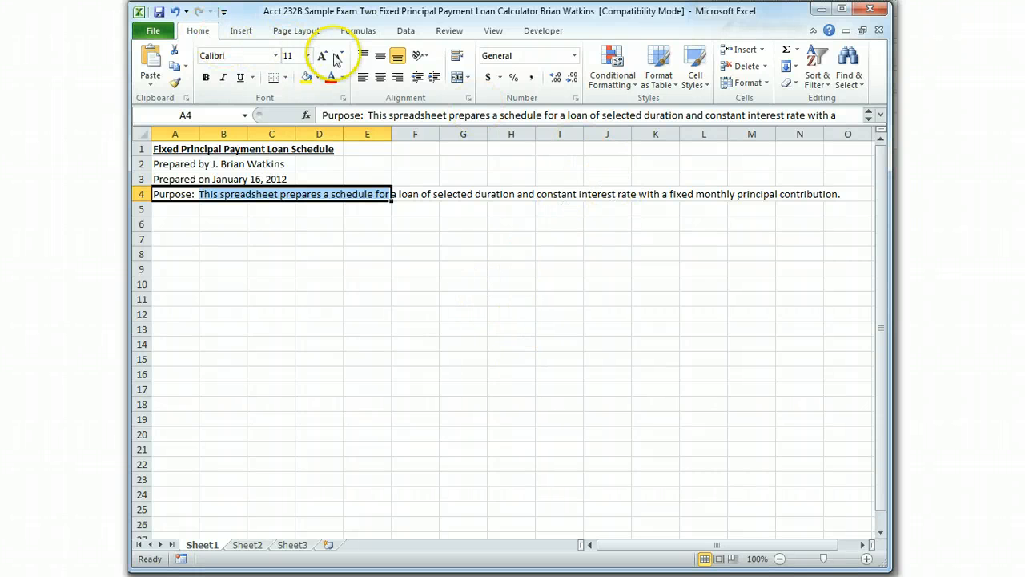
left_click(458, 56)
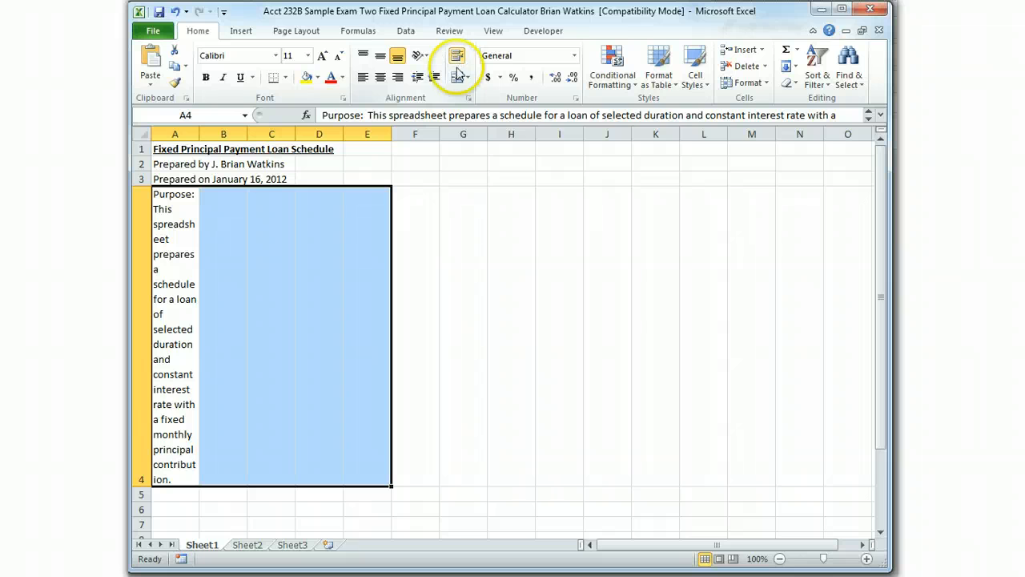
left_click(456, 78)
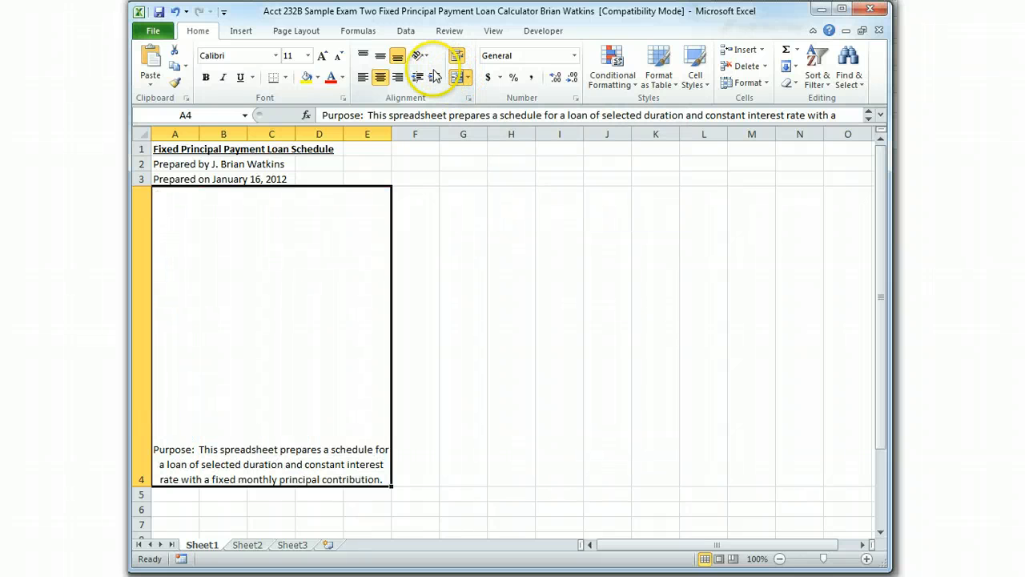
left_click(364, 80)
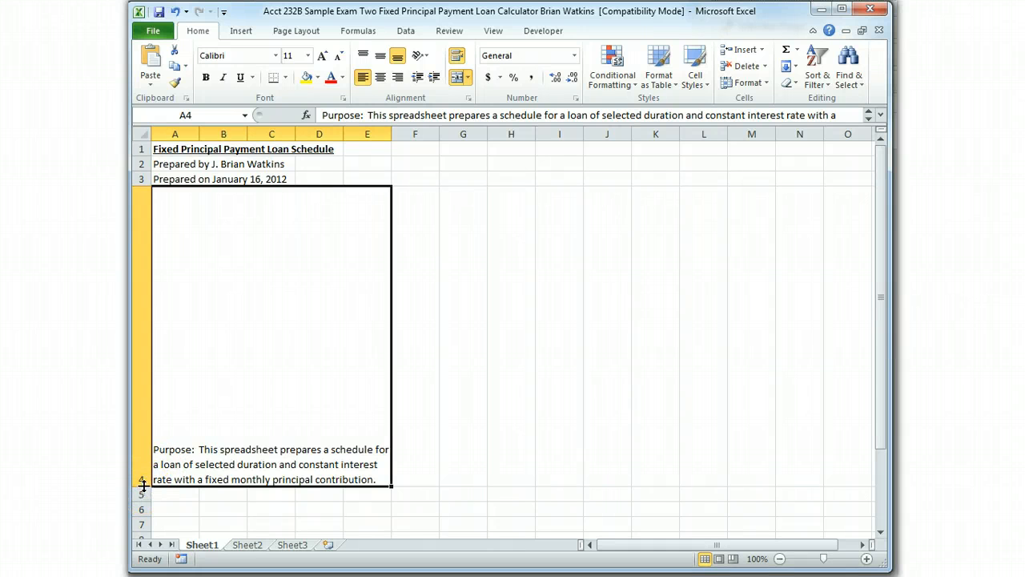
Step: Reduce row 4's height to fit the purpose statement and set the width of columns A through E to 13
left_click_drag(142, 485, 140, 235)
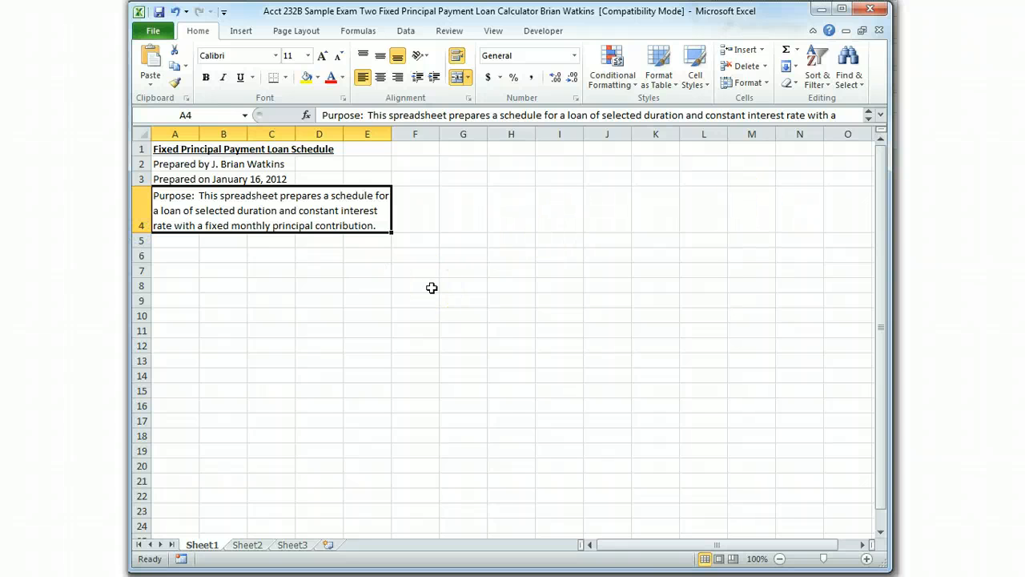
left_click(575, 255)
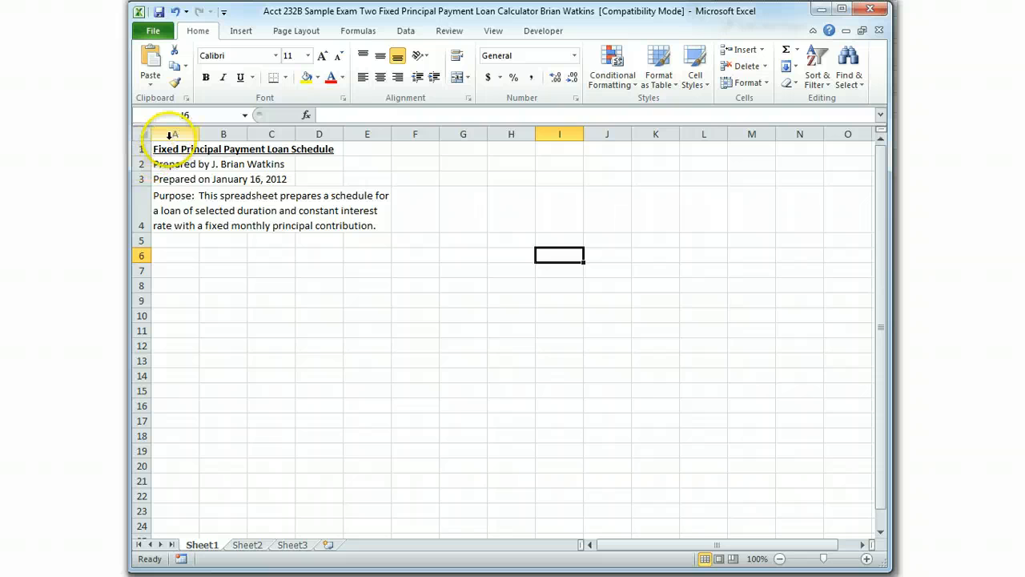
left_click_drag(172, 133, 356, 140)
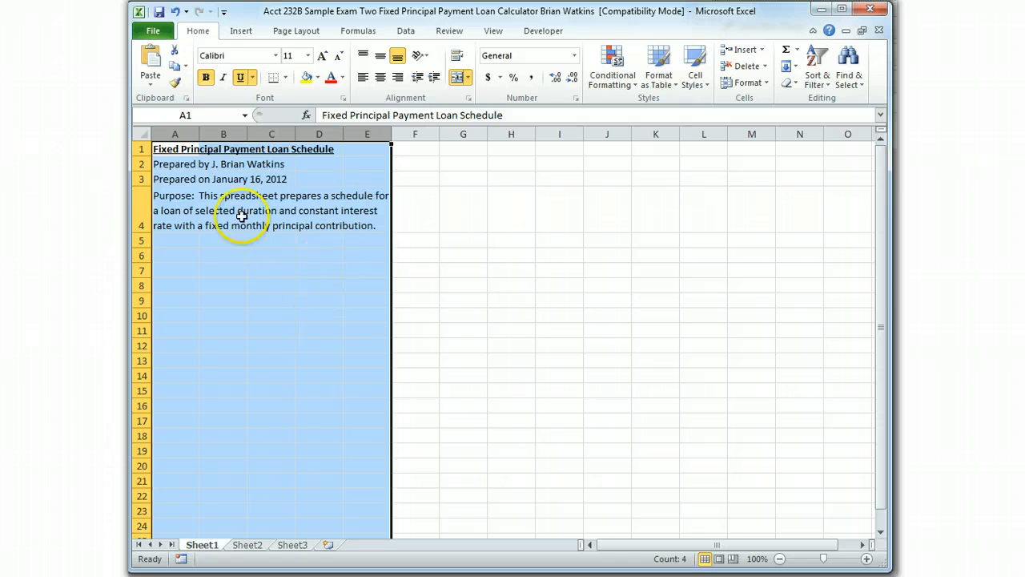
right_click(298, 298)
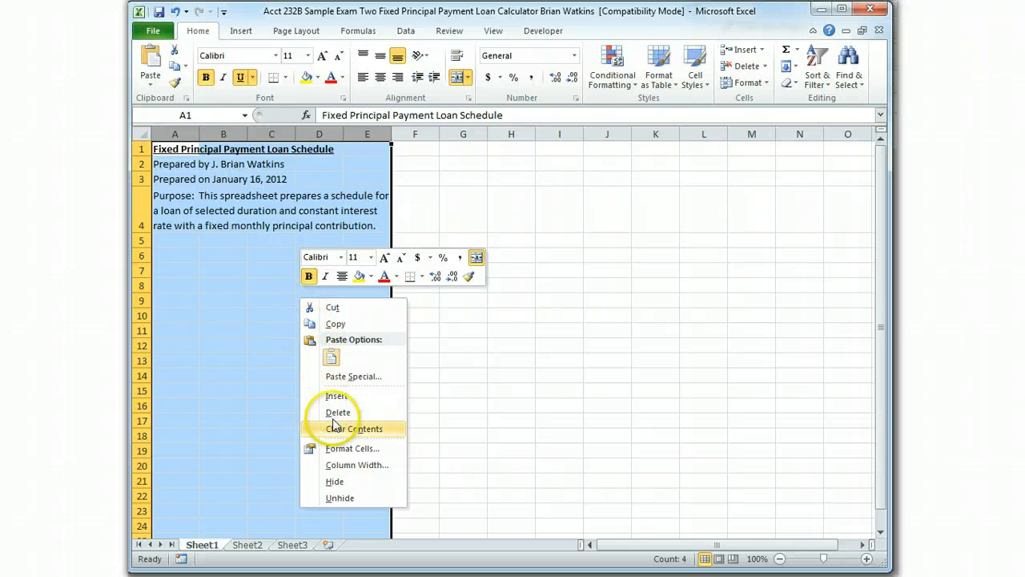
left_click(345, 465)
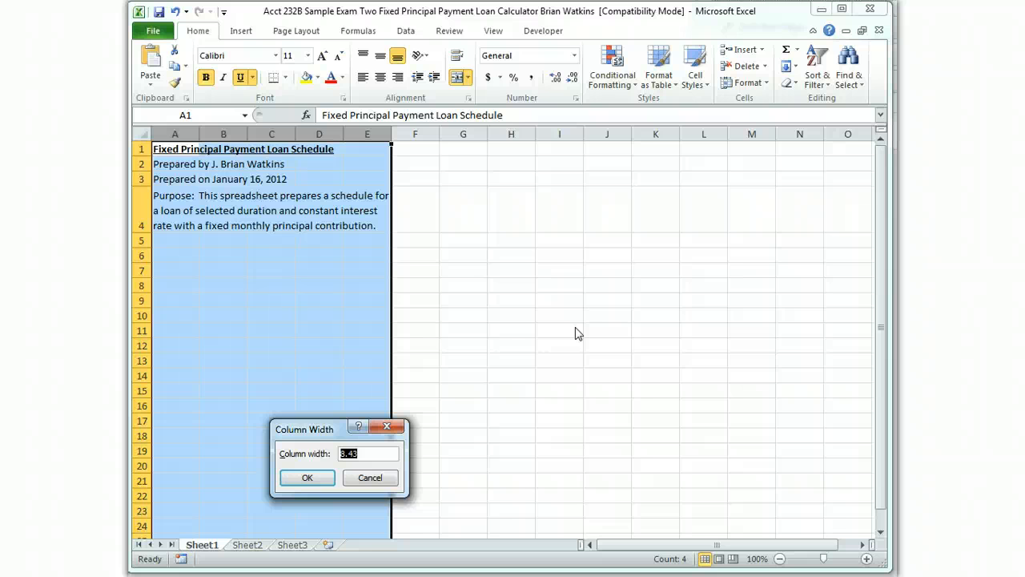
type("13")
left_click(305, 476)
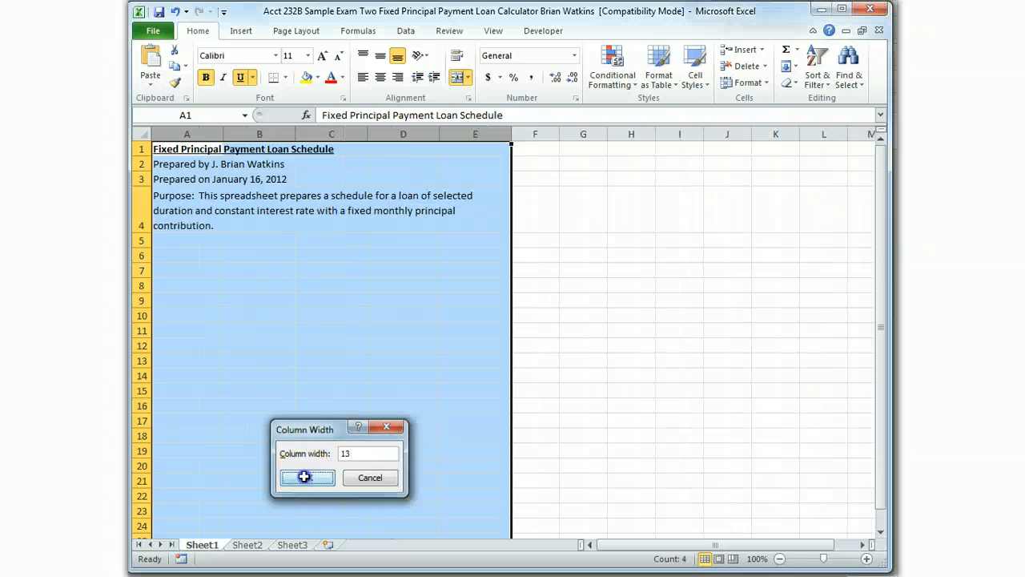
left_click(680, 361)
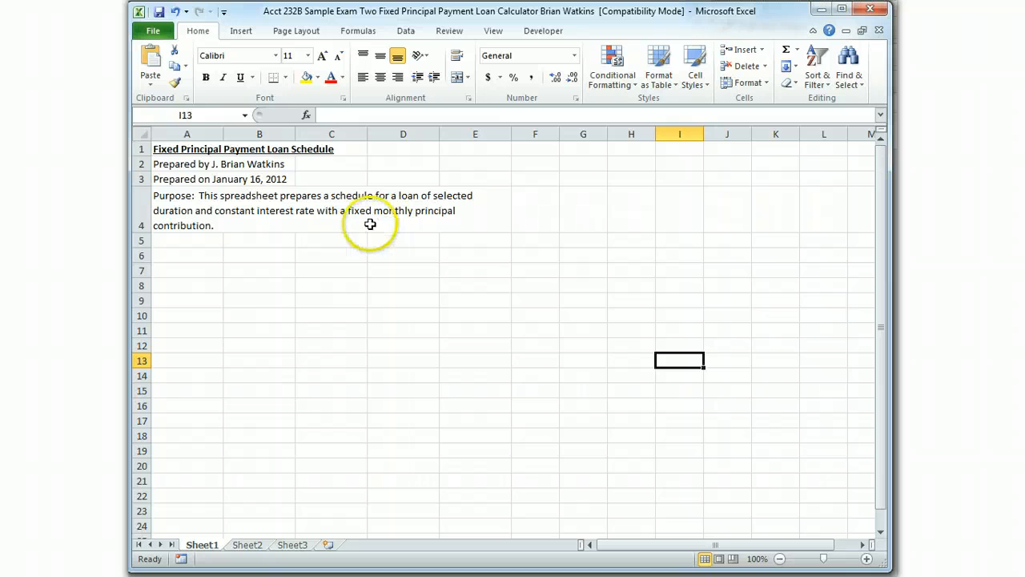
Step: Enter the bold, underlined heading "Data Section" in cell A6
left_click(189, 257)
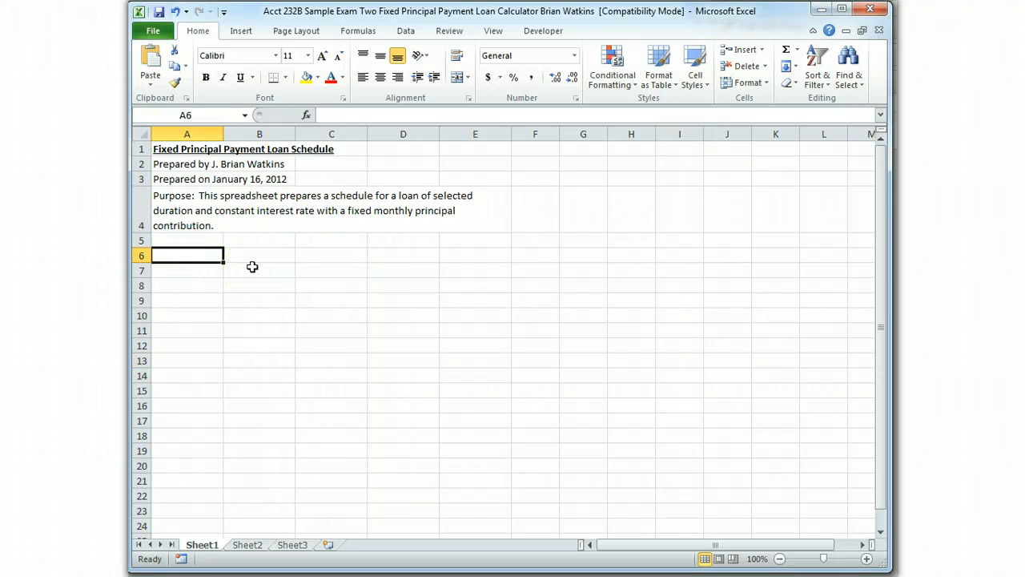
key("ctrl+b")
key("ctrl+u")
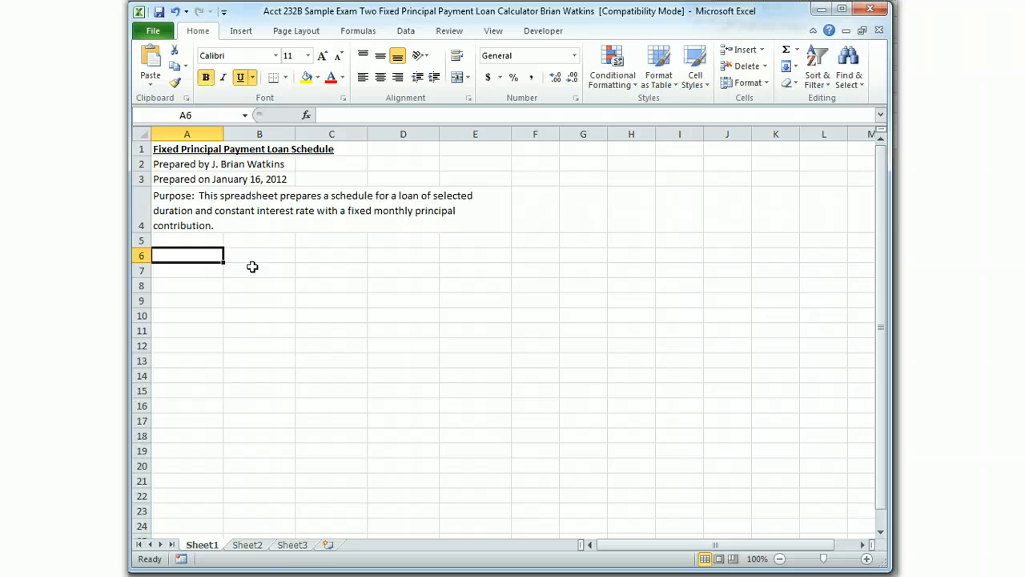
type("Data Section")
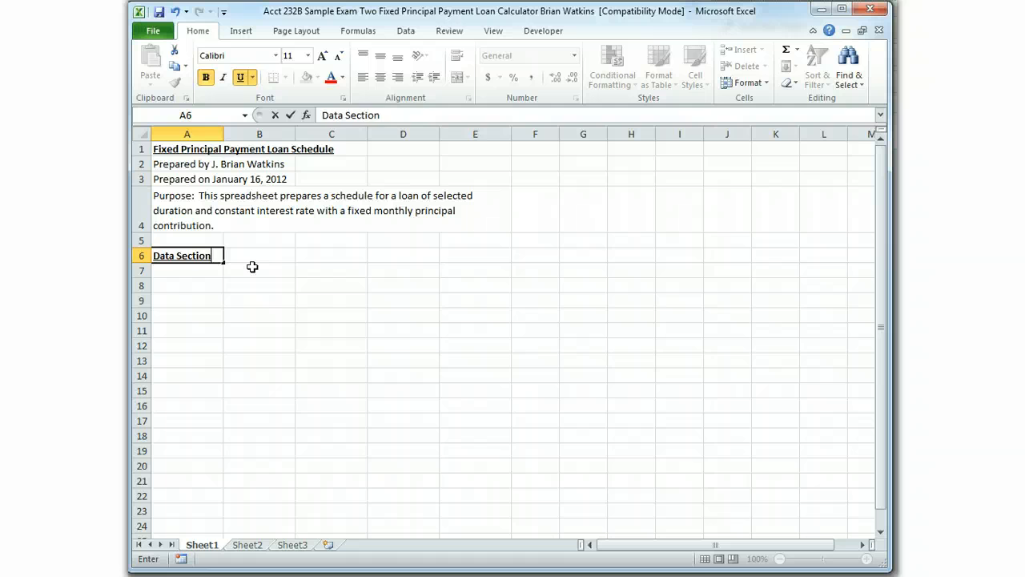
key("Return")
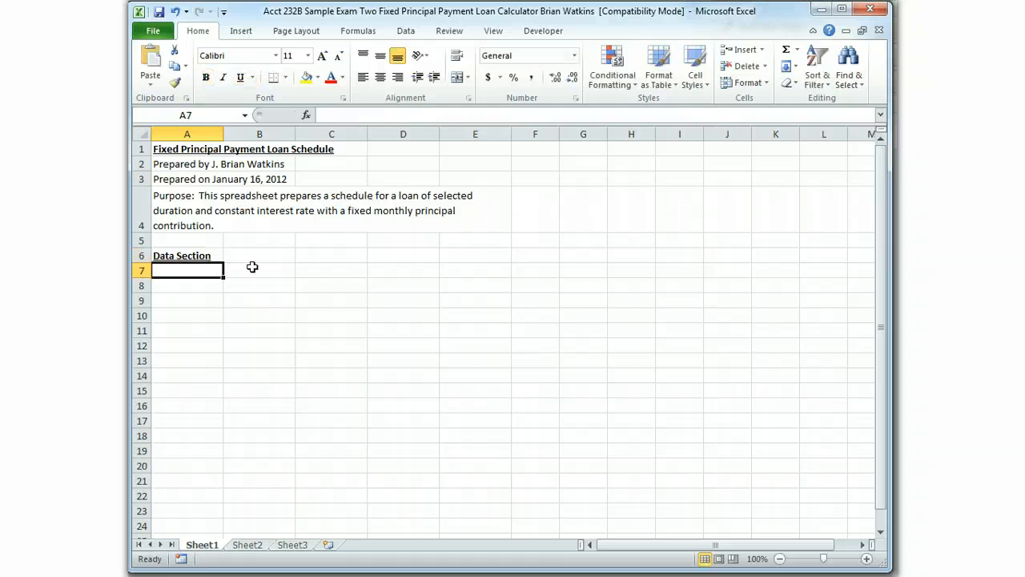
Step: Fill the heading row A6:E6 with light blue and surround it with a thick box border
key("Up")
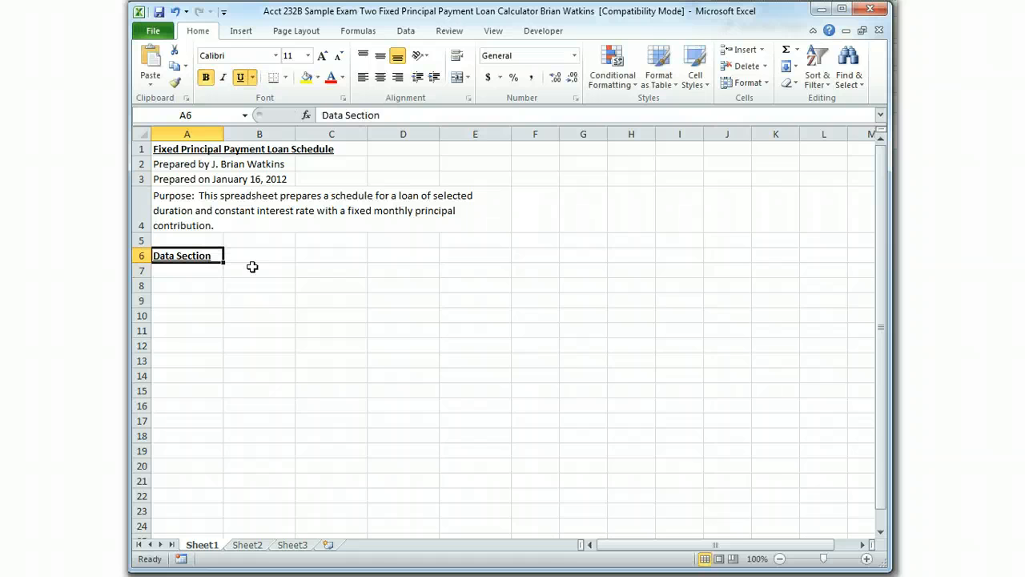
key("shift+Right")
key("shift+Right")
key("shift+Right")
key("shift+Right")
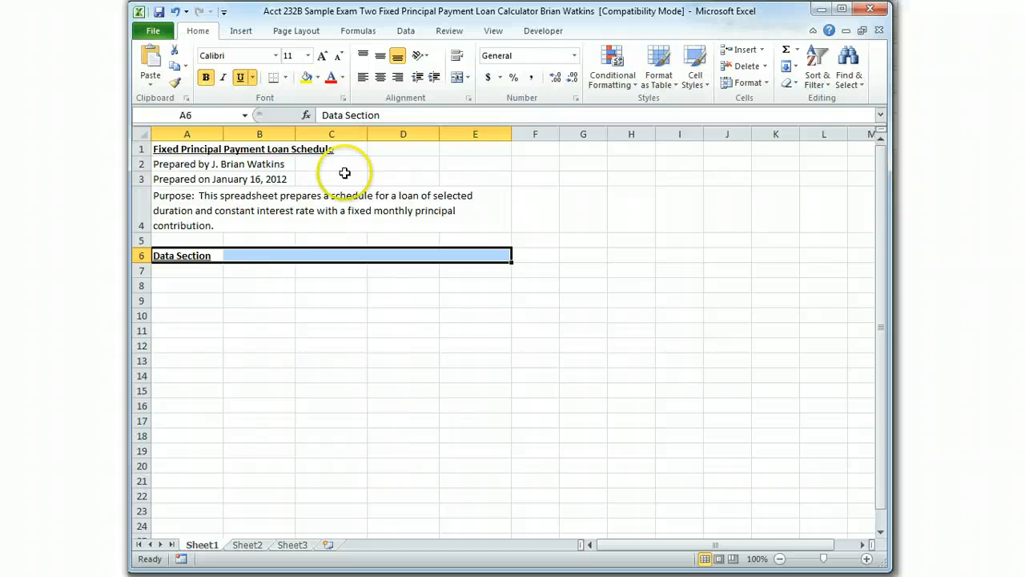
left_click(315, 78)
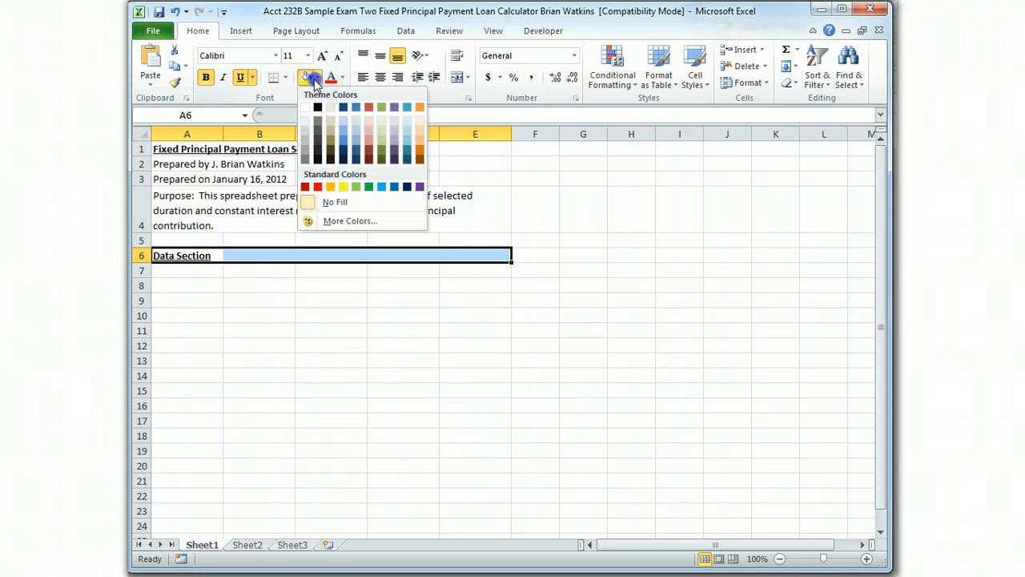
left_click(356, 127)
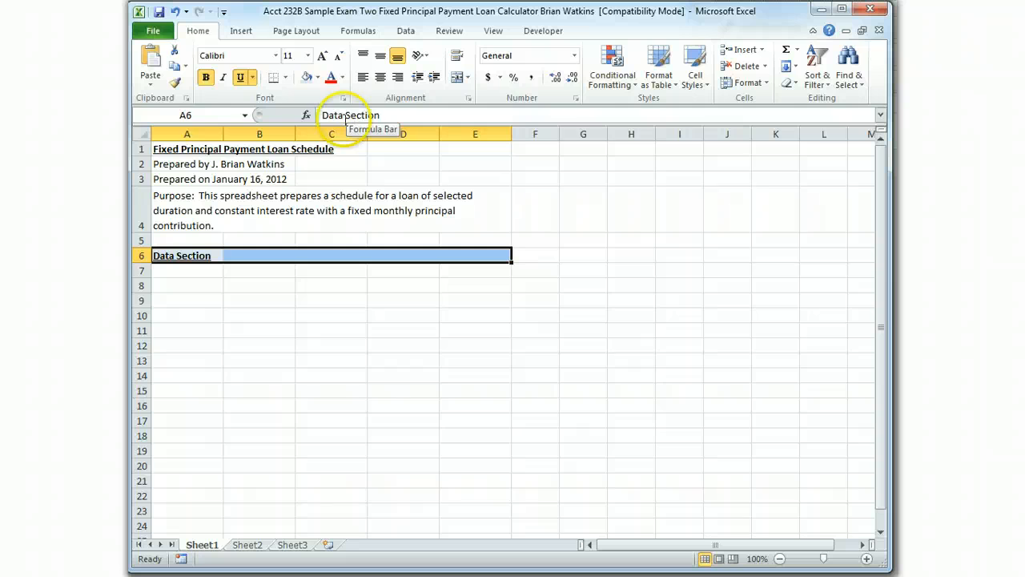
left_click(285, 78)
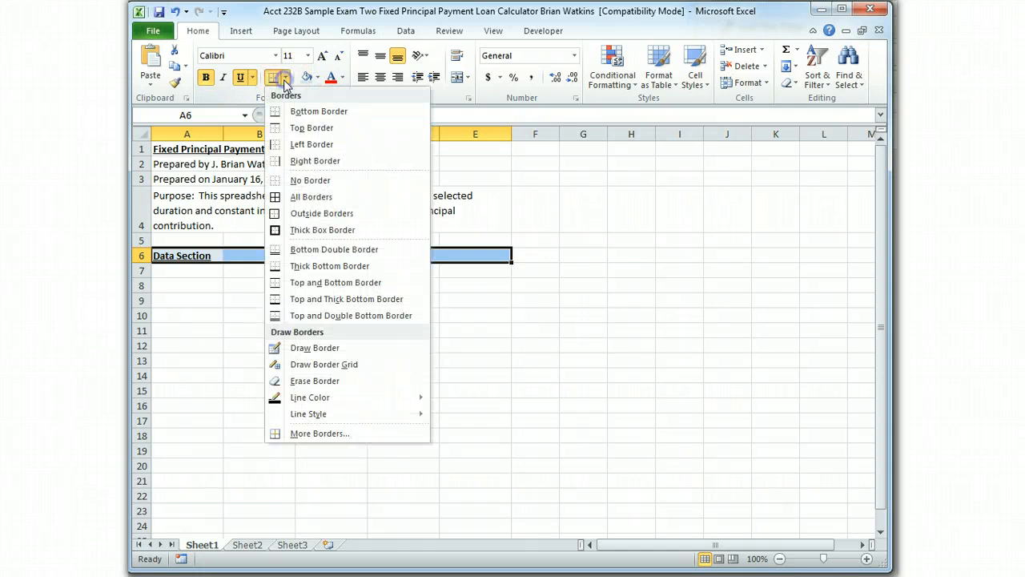
left_click(303, 230)
Step: Enter the labels "Asset Price", "Down Payment %" and "Down Payment $" in cells B8 to B10
left_click(193, 288)
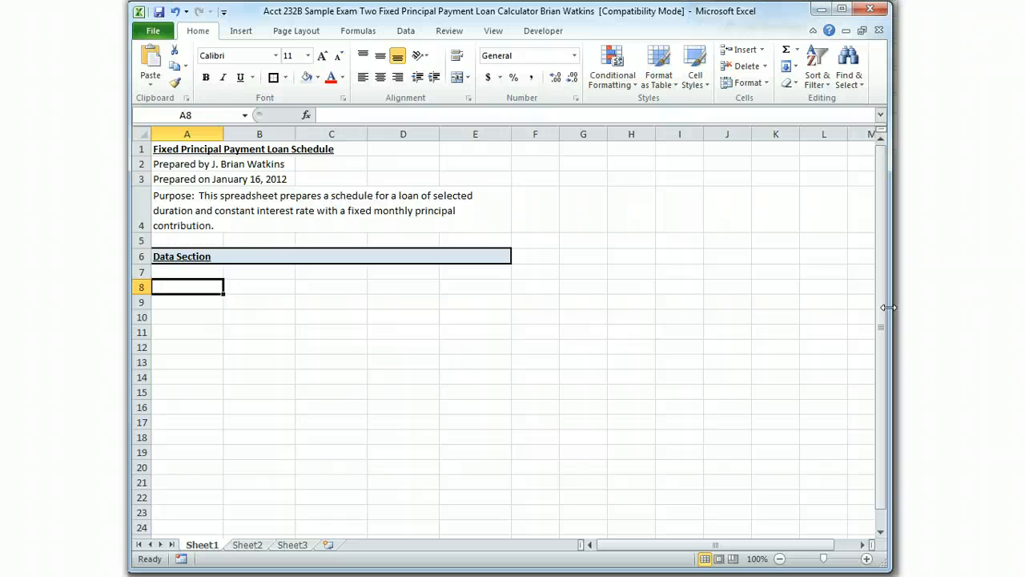
key("Right")
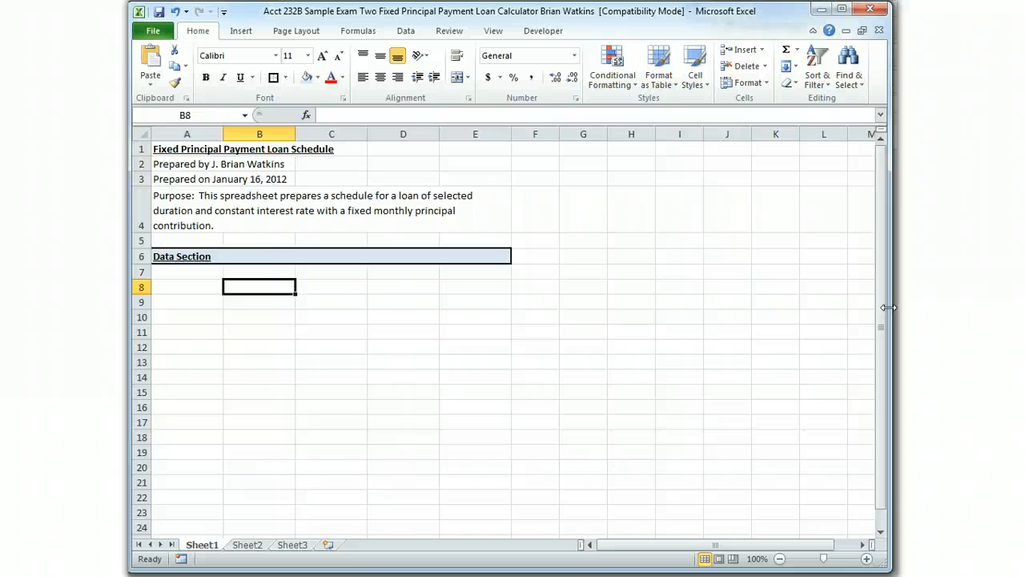
key("F2")
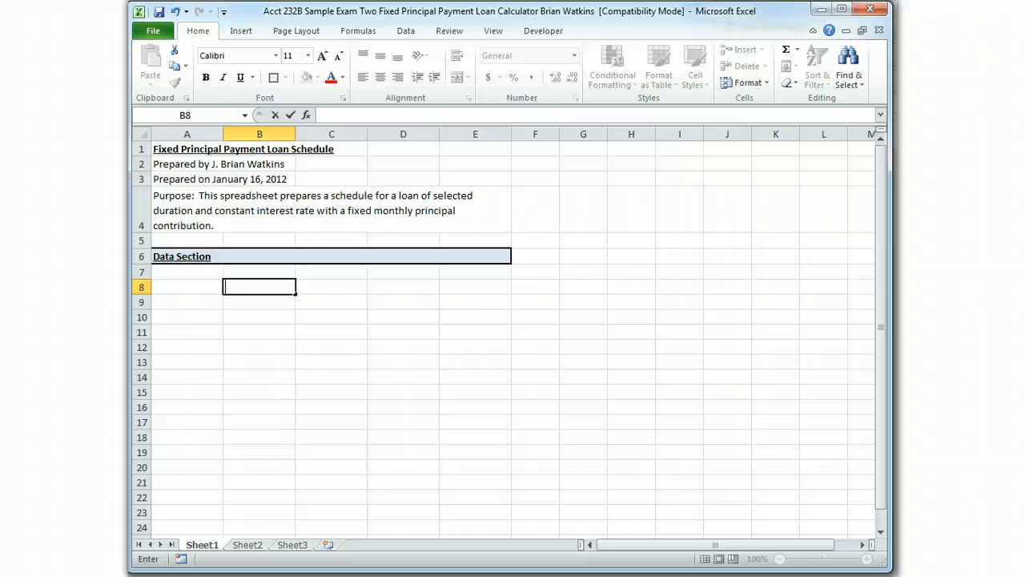
type("Asset Price")
key("Return")
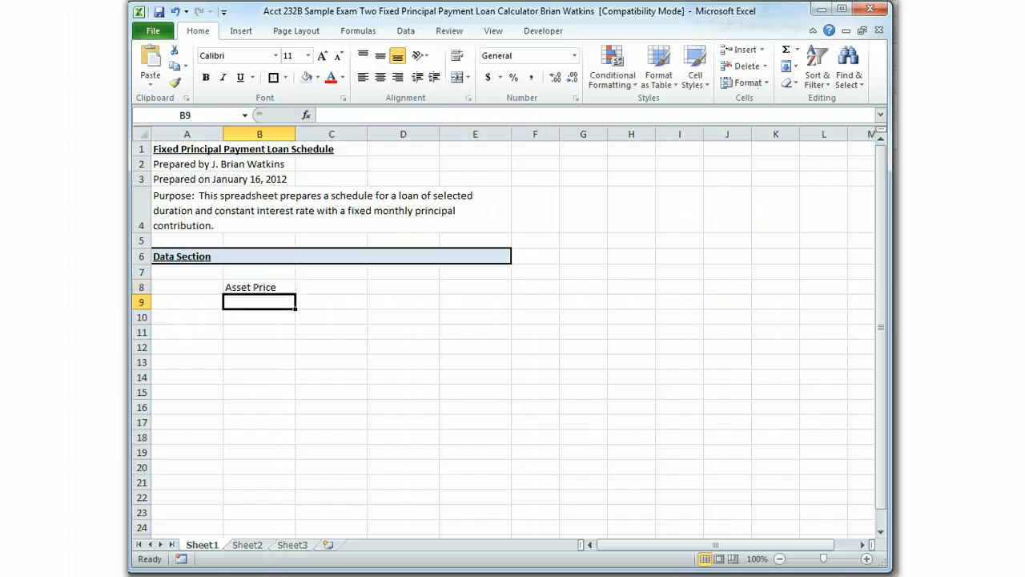
type("Down Payment")
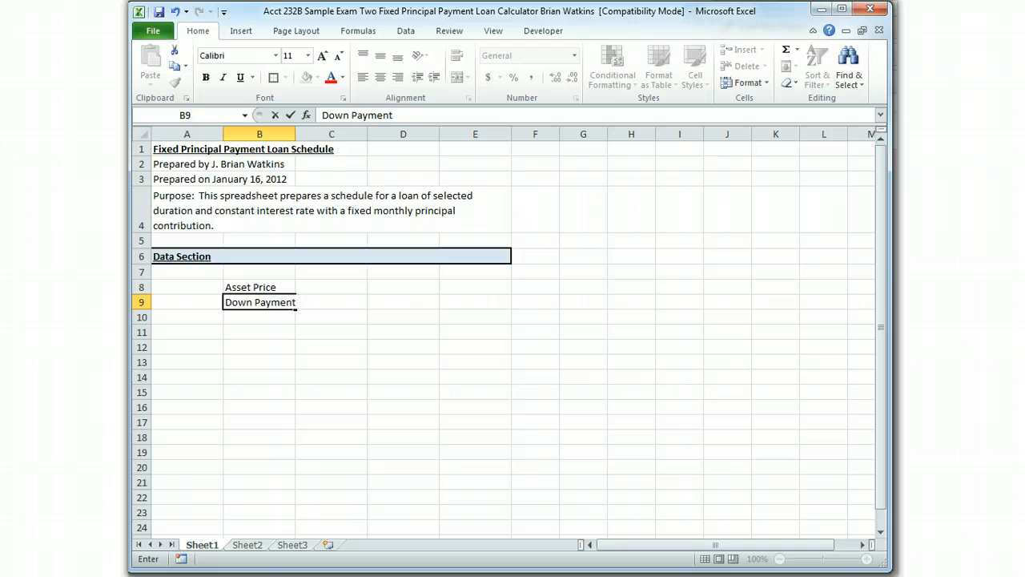
type(" %")
key("Return")
type("D")
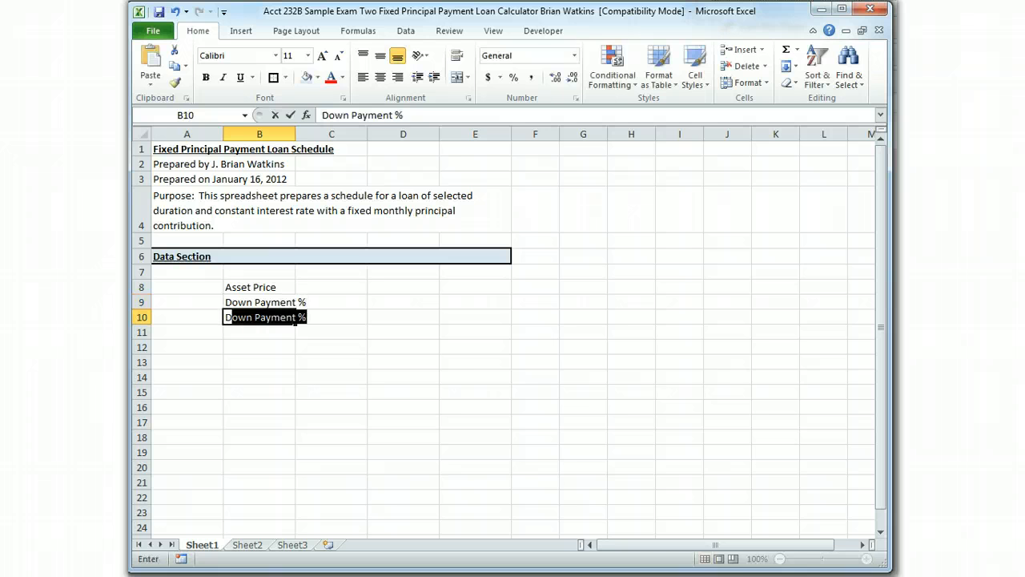
type("own Payment ")
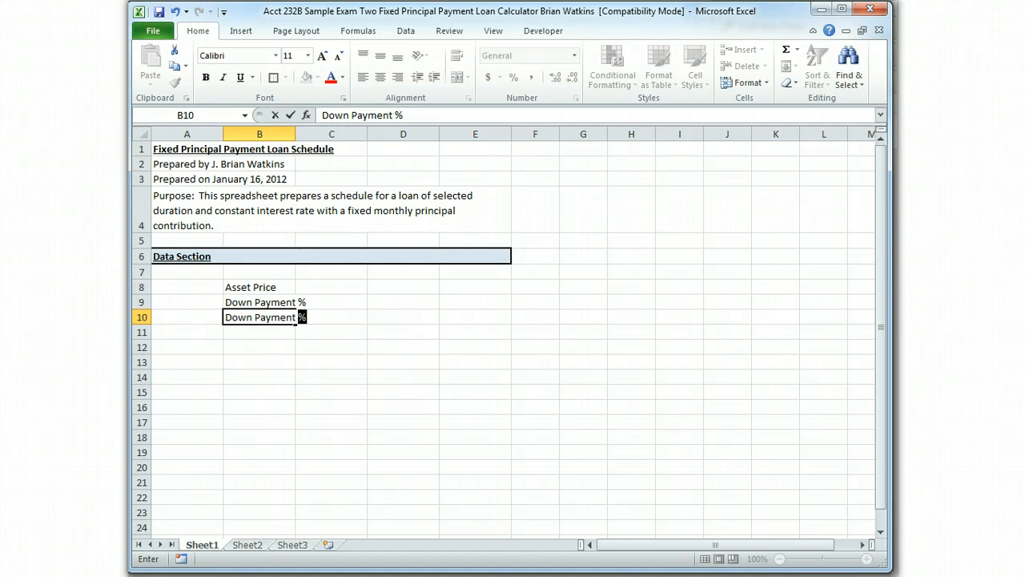
type("$")
key("Return")
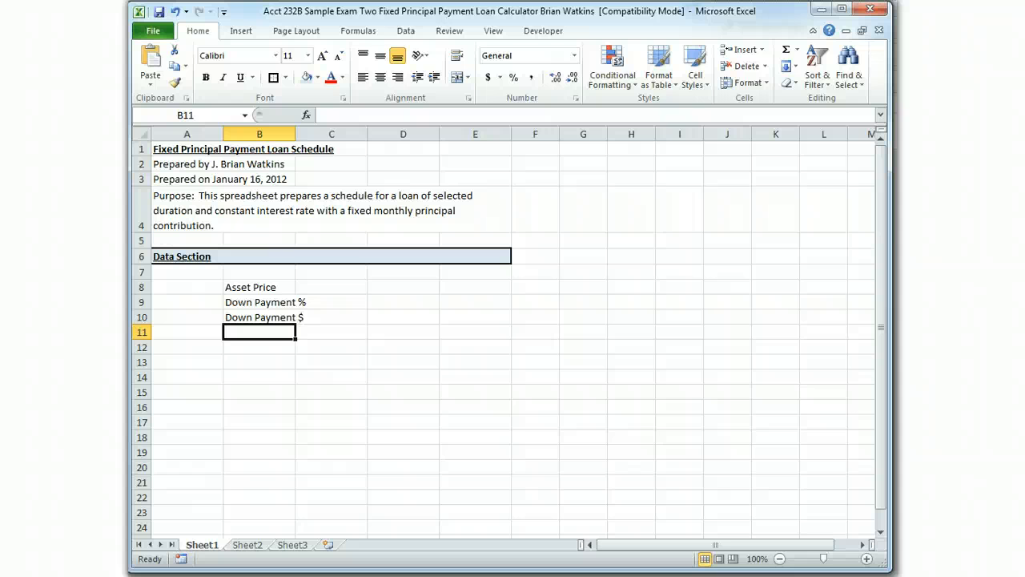
Step: Enter the labels "Amount Financed", "Interest Rate" and "Loan Period" in cells B11 to B13
type("Amount Financed")
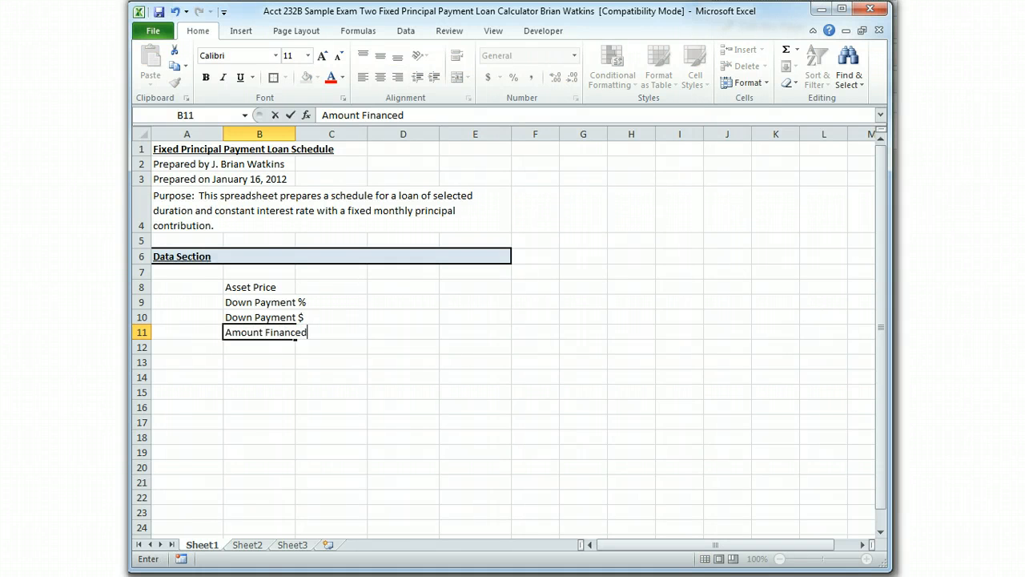
key("Return")
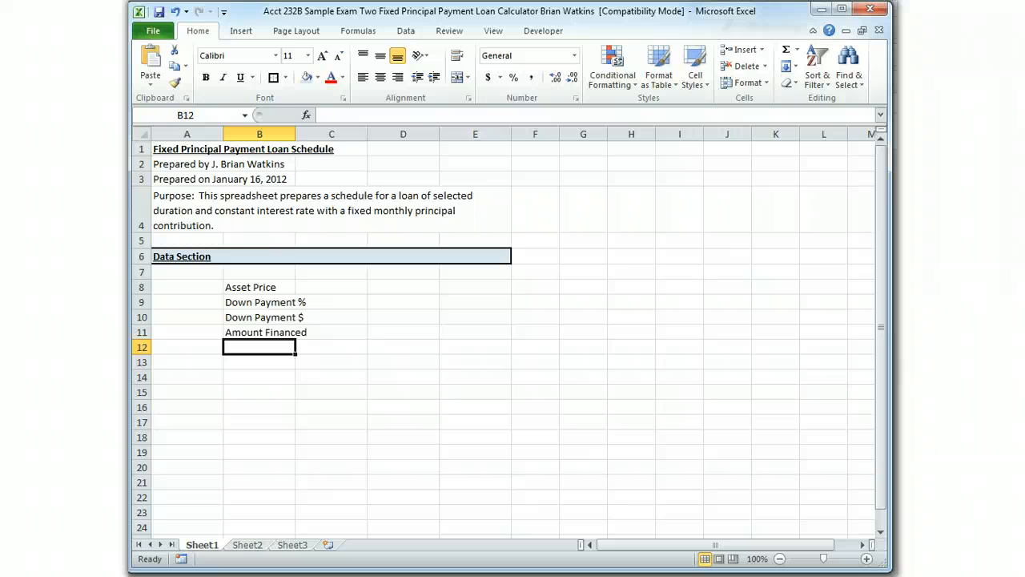
type("Intere")
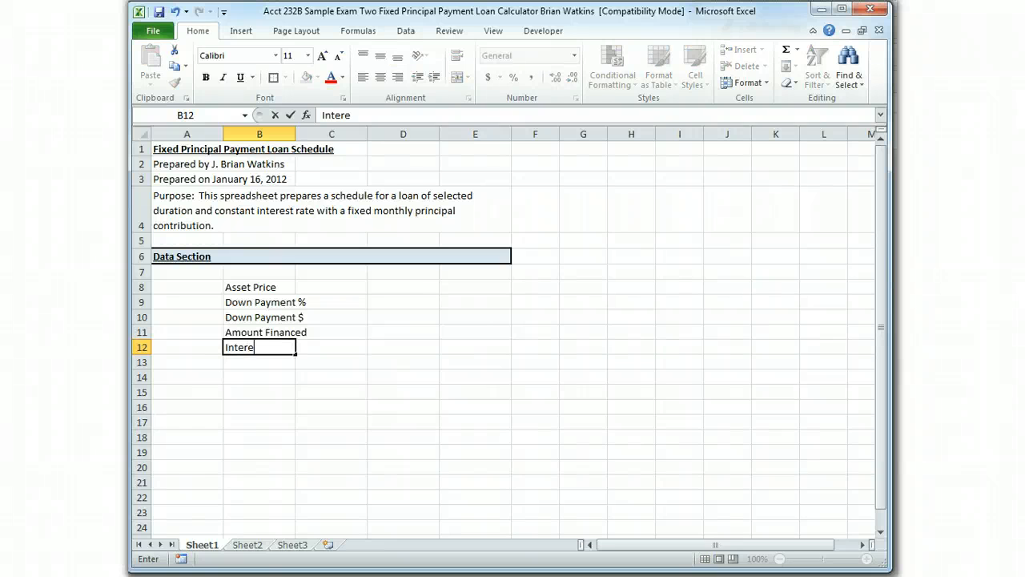
type("st Rate")
key("Return")
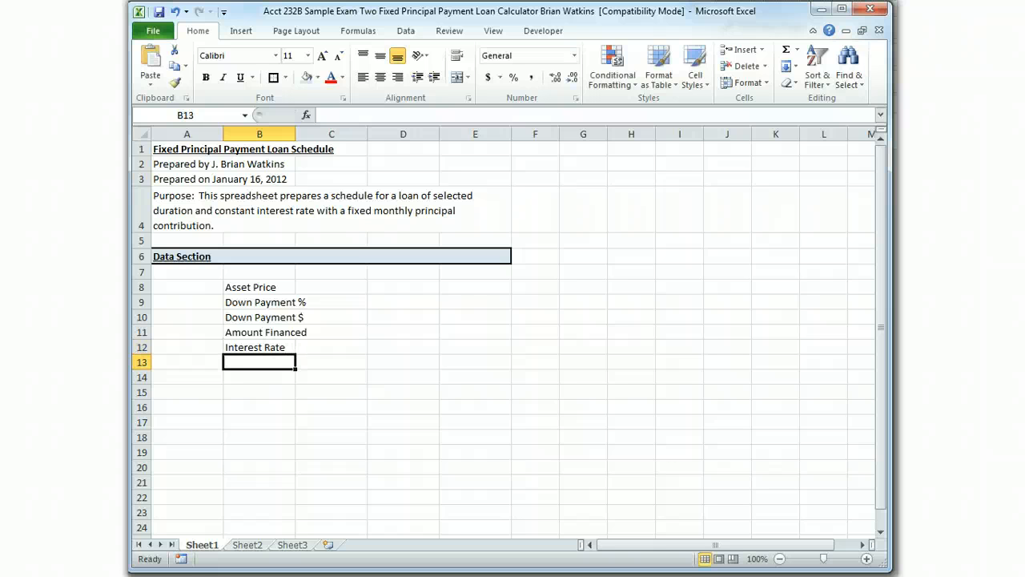
type("L")
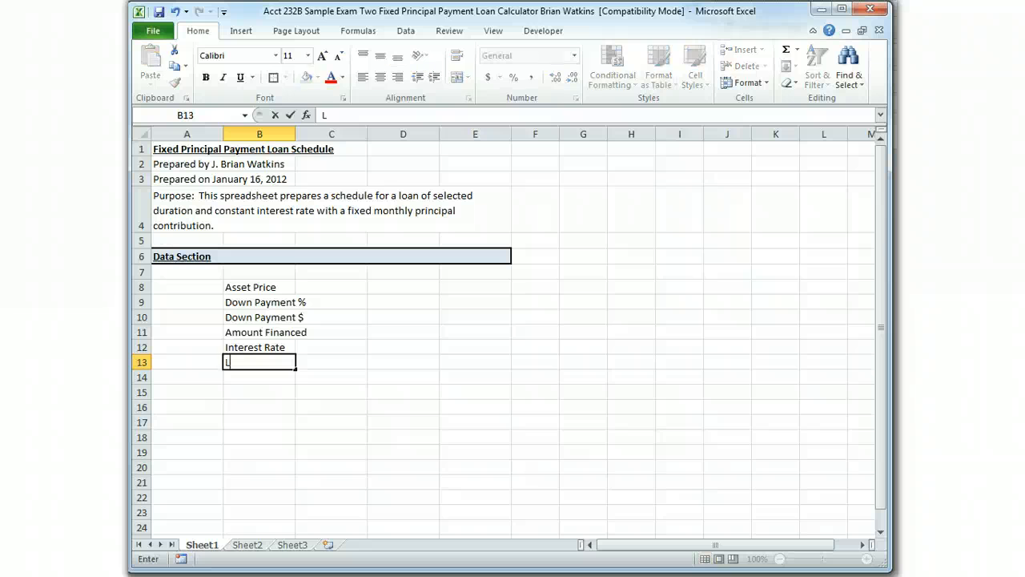
type("oan Period")
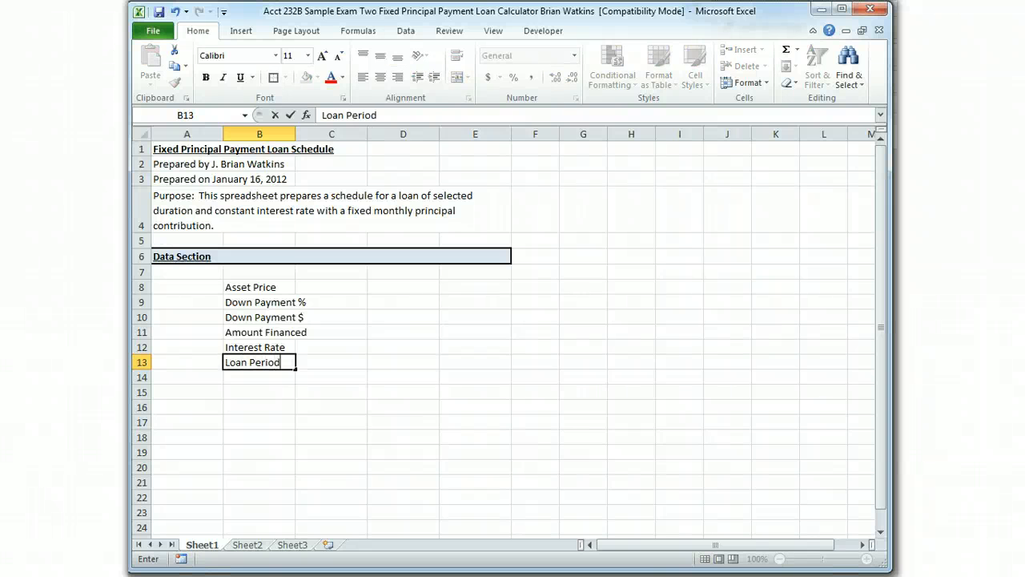
key("Return")
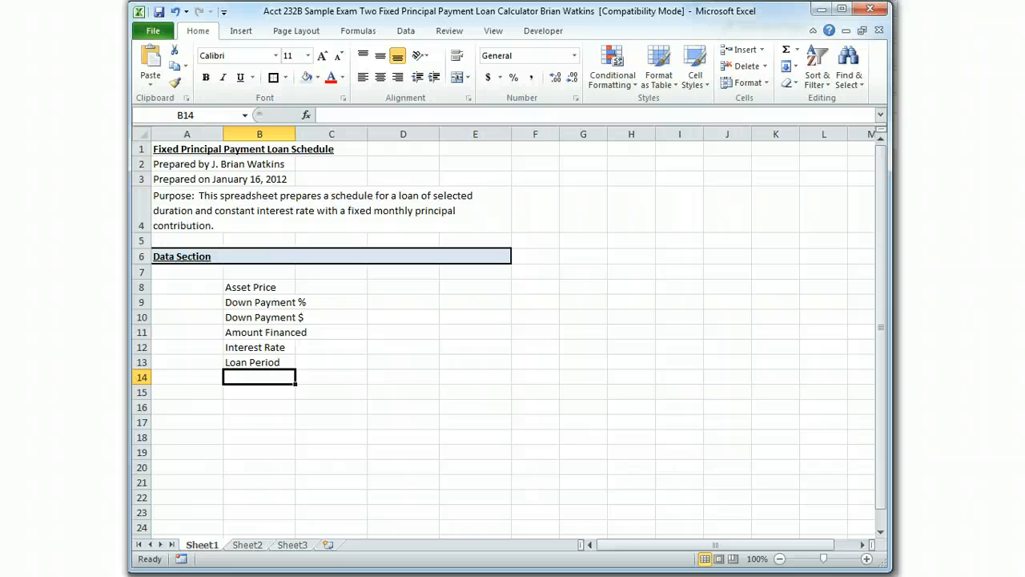
Step: Enter the label "Monthly Principal Cont." in cell B14 and return to the Asset Price label in B8
type("Prin")
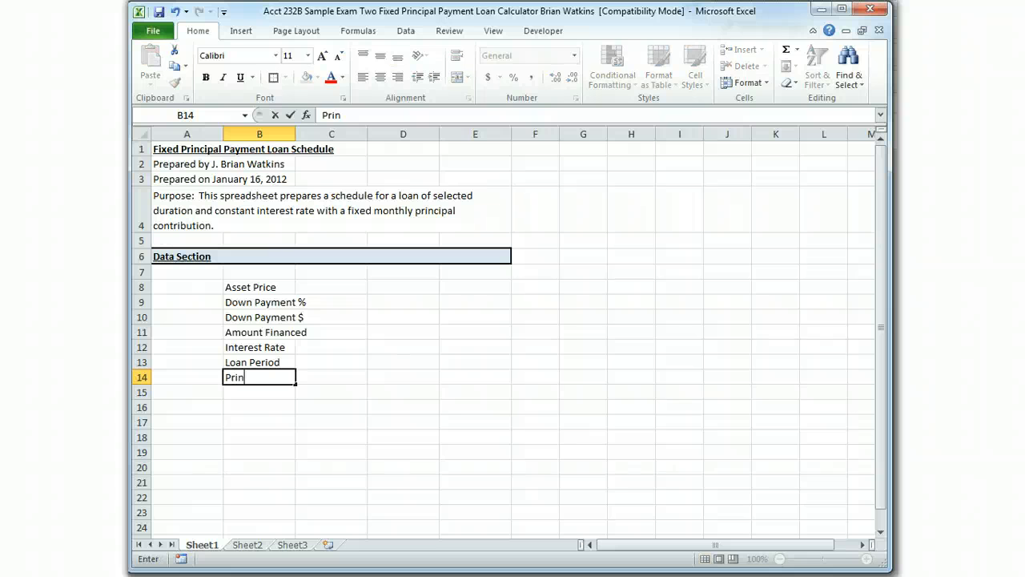
key("BackSpace")
key("BackSpace")
key("BackSpace")
key("BackSpace")
type("Monthl")
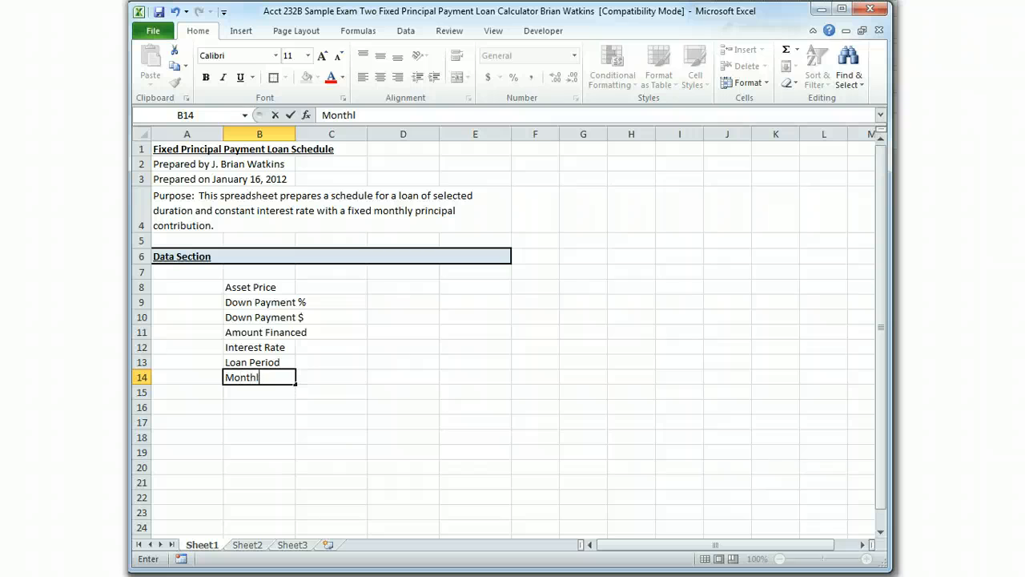
type("y Principal Contr")
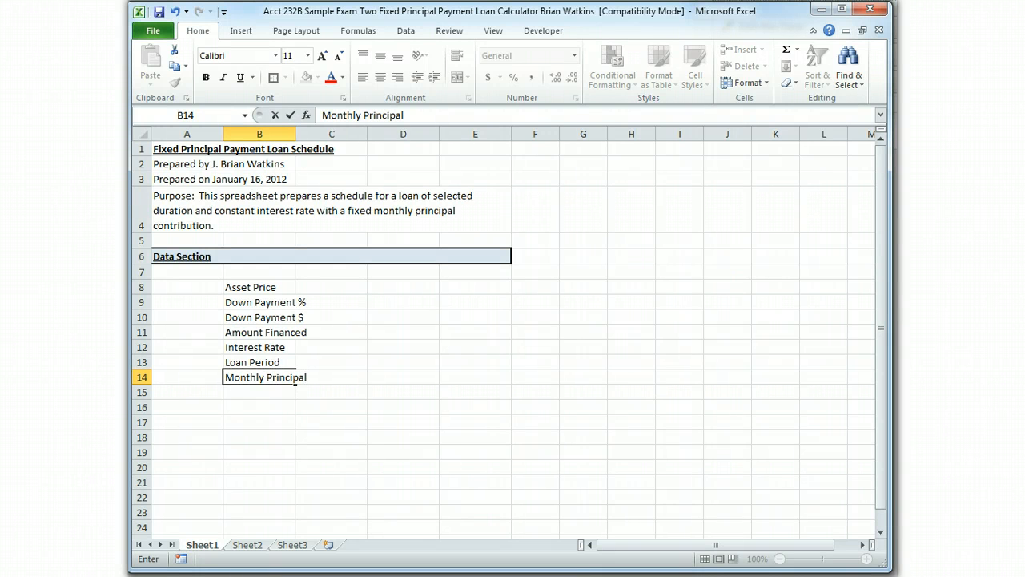
key("BackSpace")
key("BackSpace")
key("BackSpace")
key("BackSpace")
key("BackSpace")
type("Cont.")
key("Up")
key("Up")
key("Up")
key("Up")
key("Up")
key("Up")
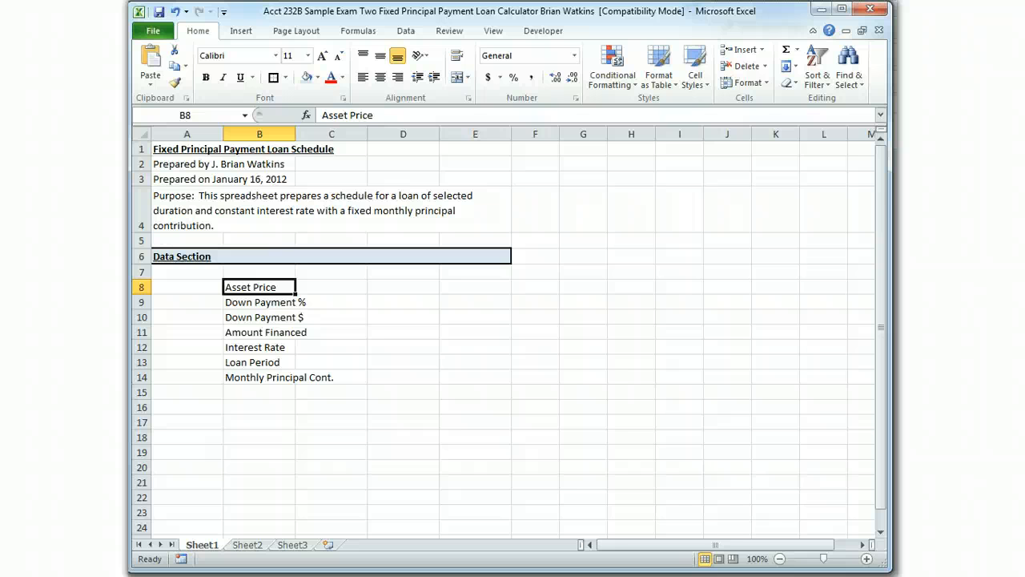
Step: Define the workbook-scoped name Asset_Price for cell C8, beside the Asset Price label
key("Right")
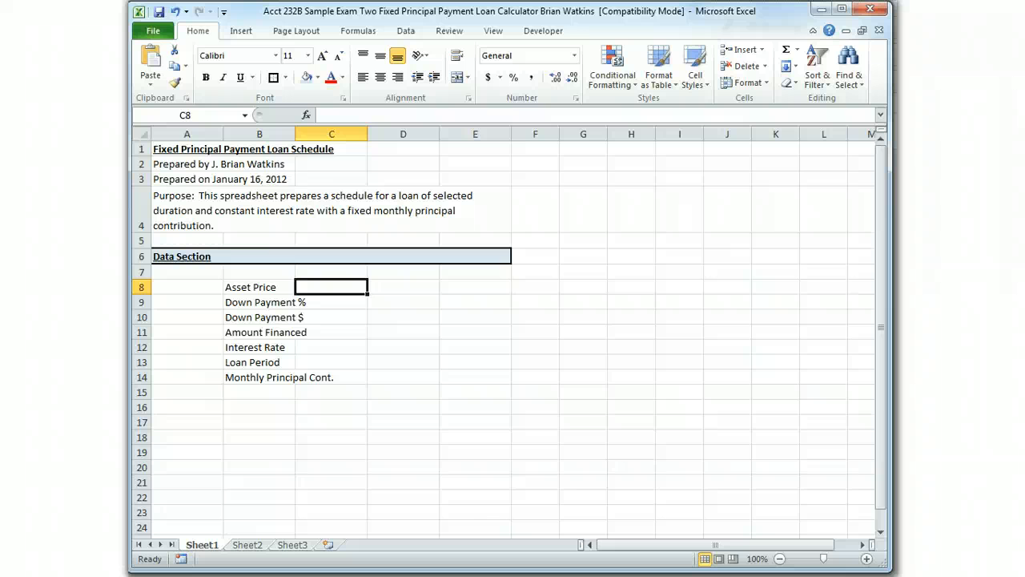
left_click(359, 32)
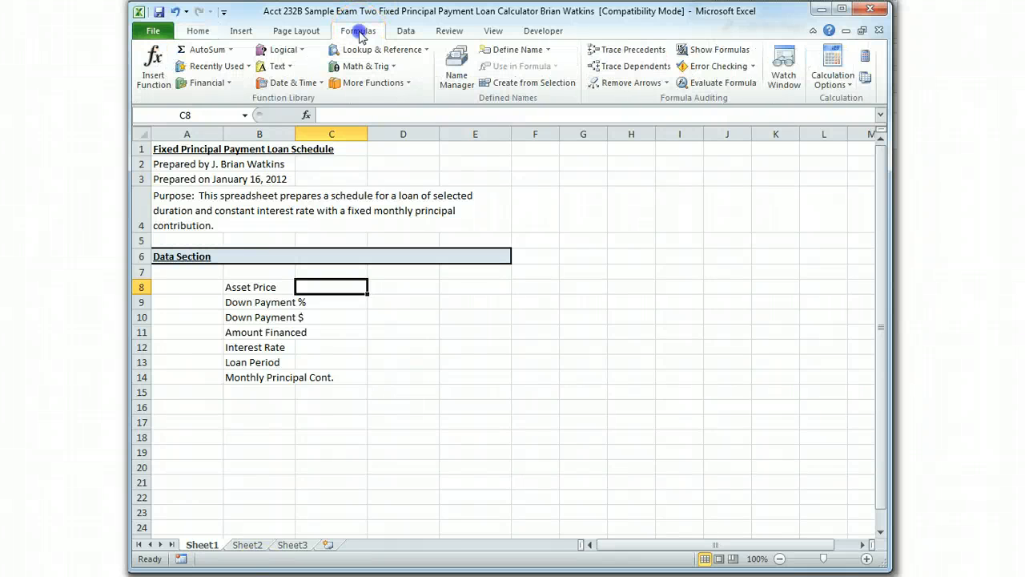
left_click(517, 51)
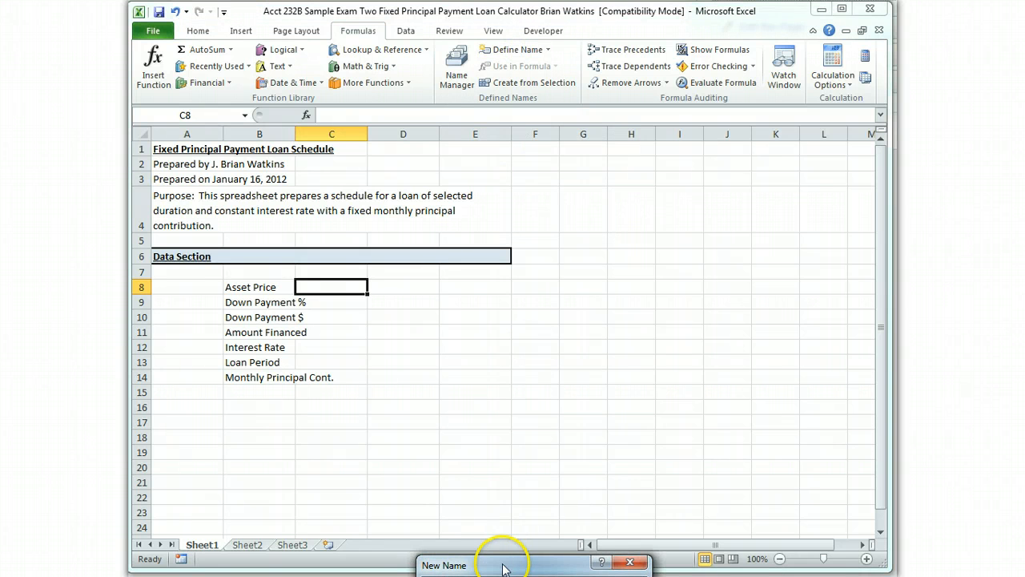
left_click_drag(503, 567, 561, 271)
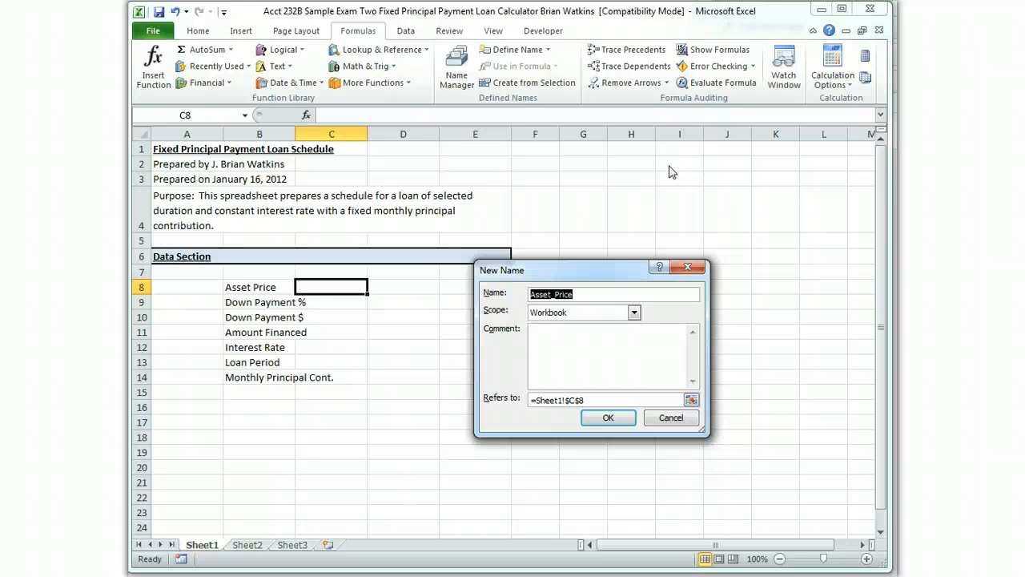
left_click(608, 417)
Step: Define the name Down_Payment_Percent for cell C9, beside the Down Payment % label
left_click(341, 302)
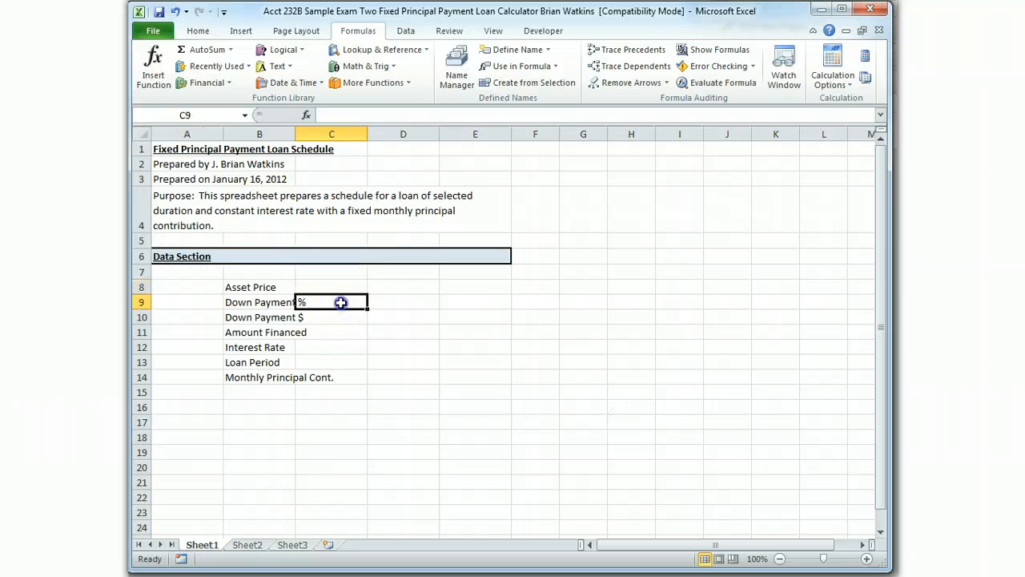
left_click(532, 49)
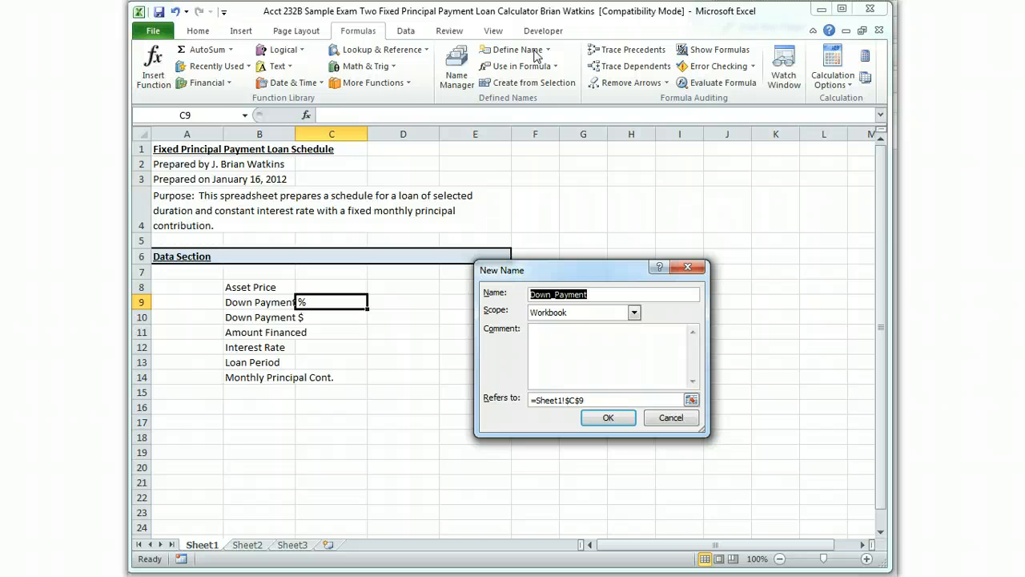
key("End")
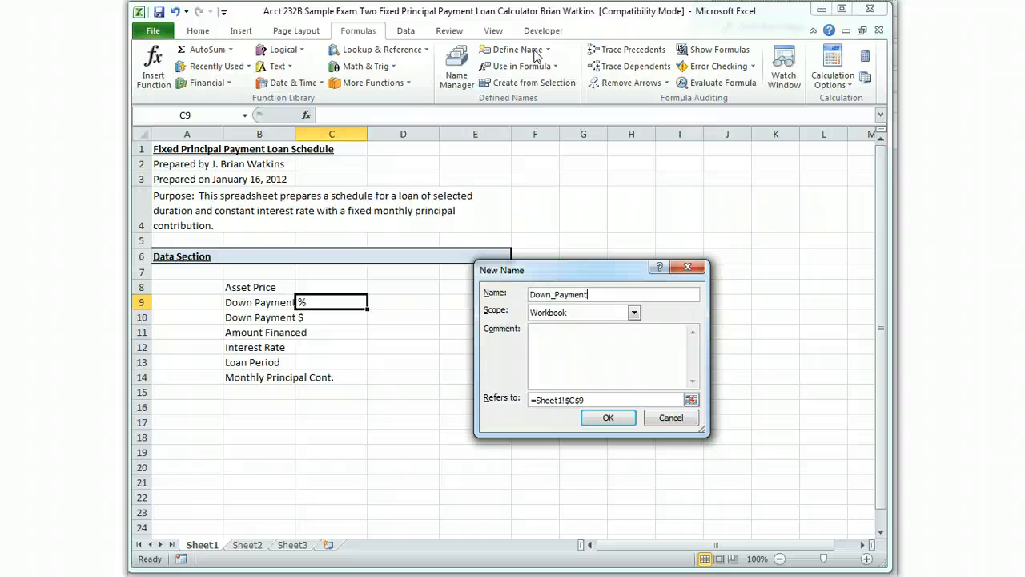
type("_Percent")
left_click(609, 417)
Step: Define the name Down_Payment_Amount for cell C10, beside the Down Payment $ label
left_click(331, 322)
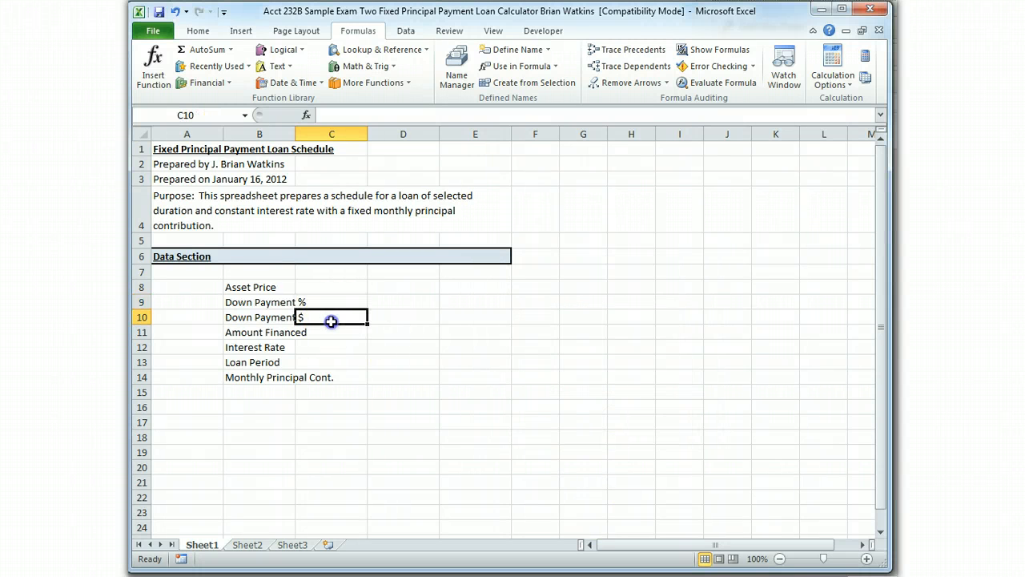
left_click(509, 51)
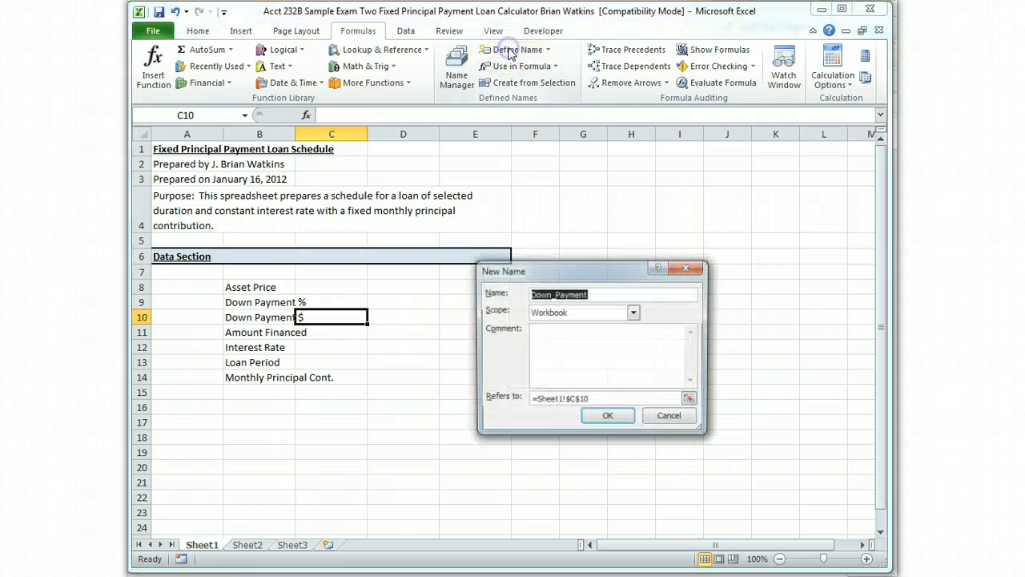
left_click(619, 297)
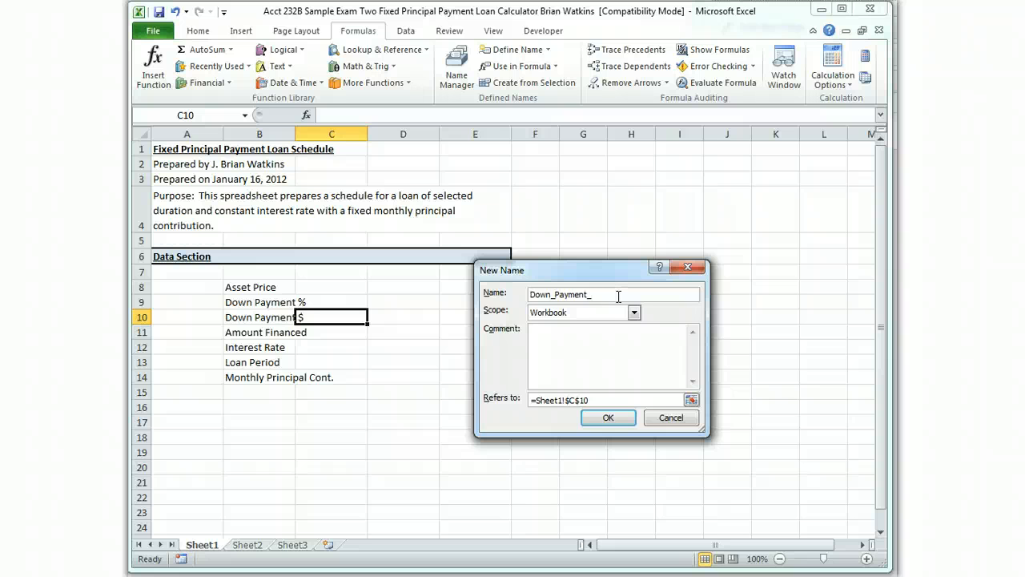
type("Amount")
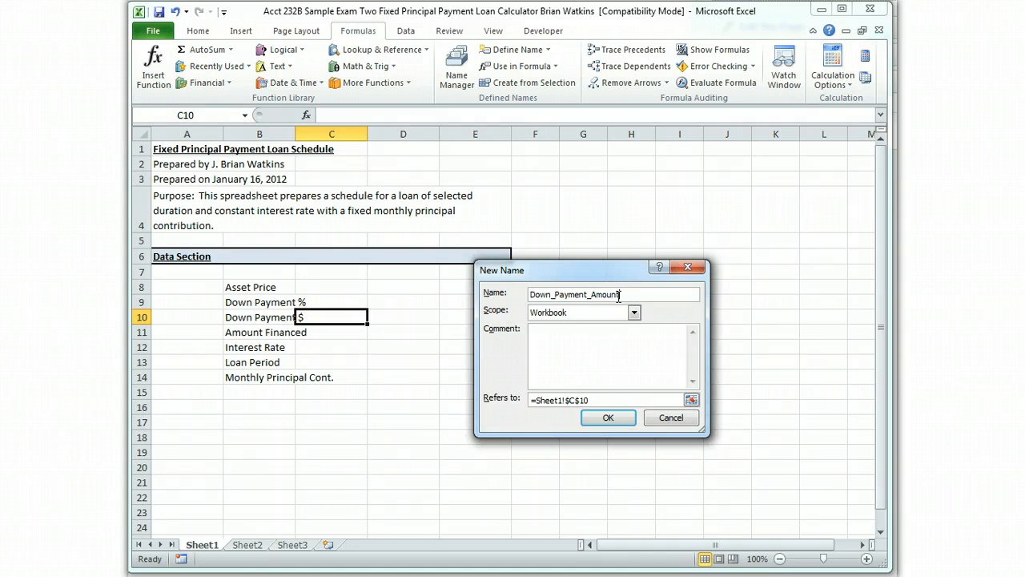
left_click(619, 420)
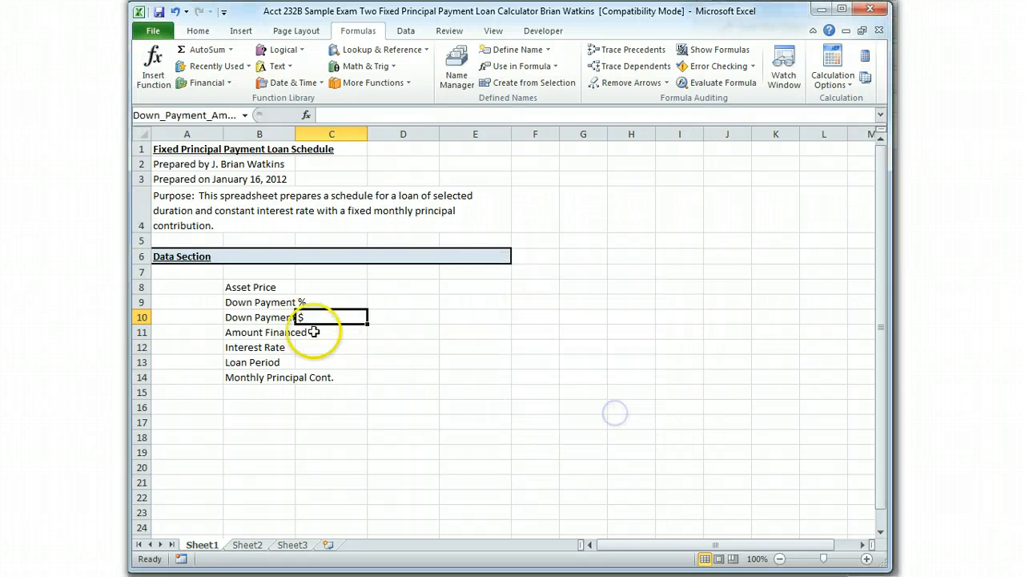
Step: Define the names Amount_Financed for cell C11 and Interest_Rate for cell C12
left_click(318, 334)
left_click(517, 49)
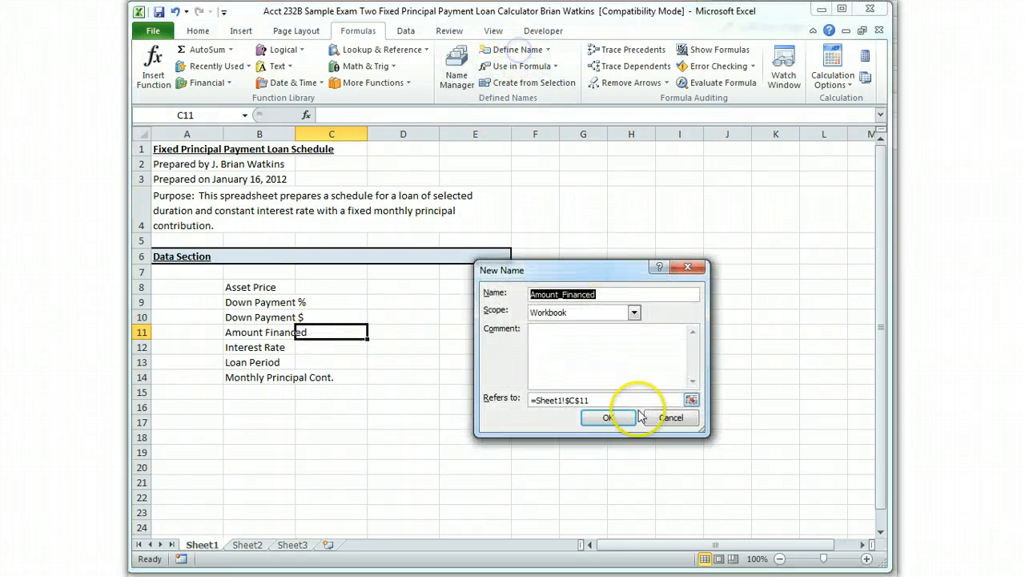
left_click(618, 417)
left_click(343, 346)
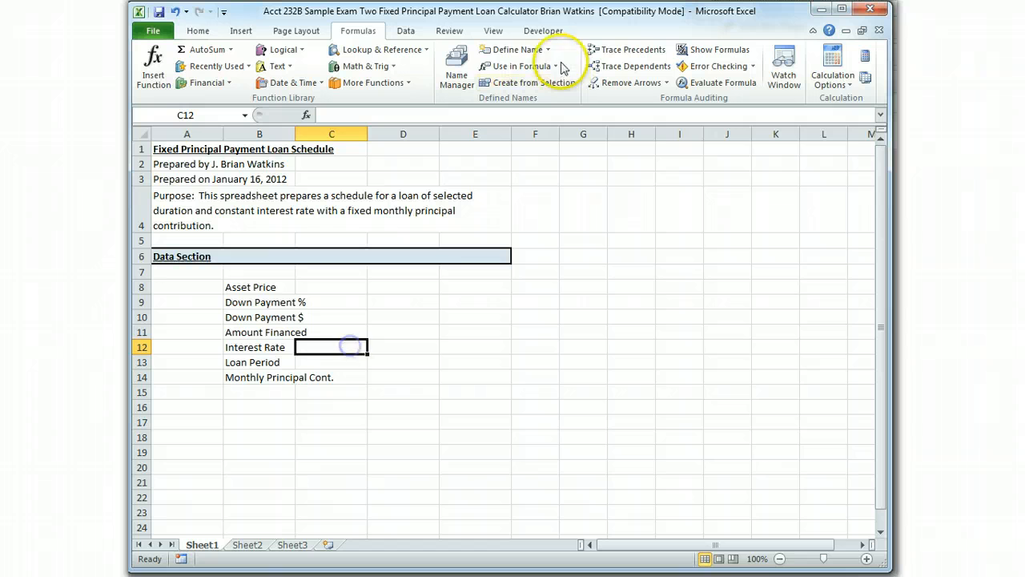
left_click(517, 48)
left_click(617, 416)
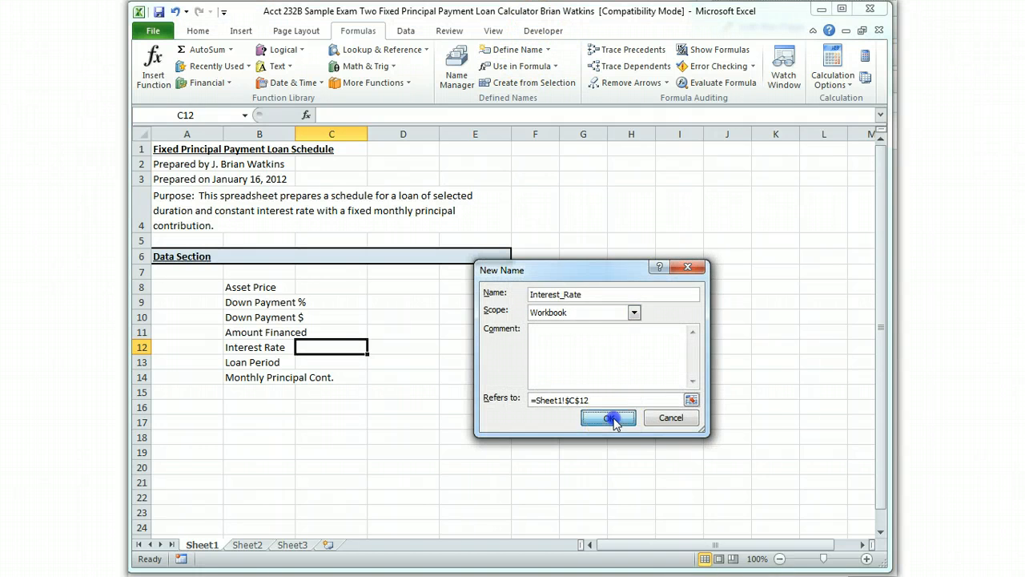
Step: Define the names Loan_Period for cell C13 and Monthly_Principal_Cont. for cell C14
left_click(338, 367)
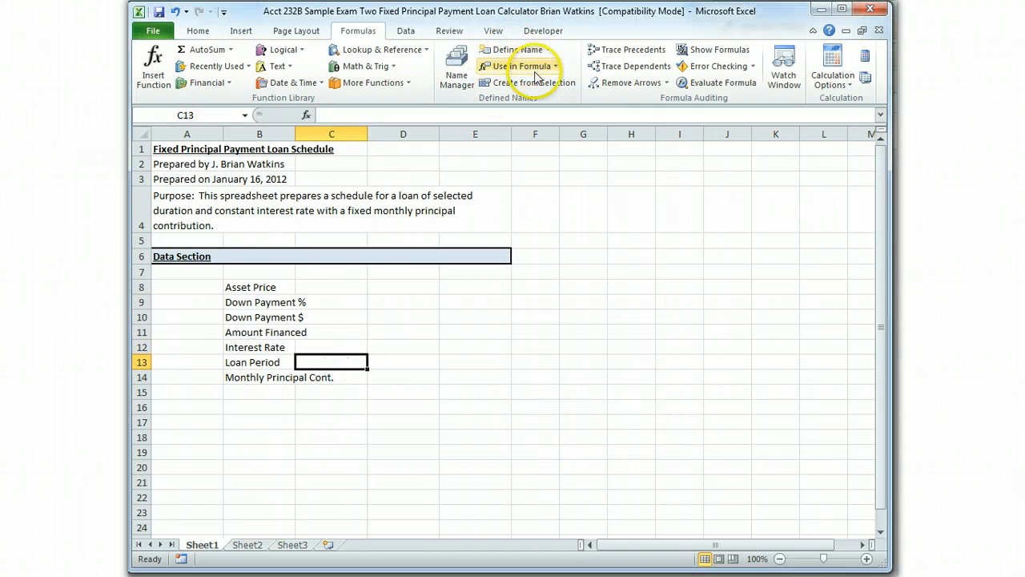
left_click(510, 49)
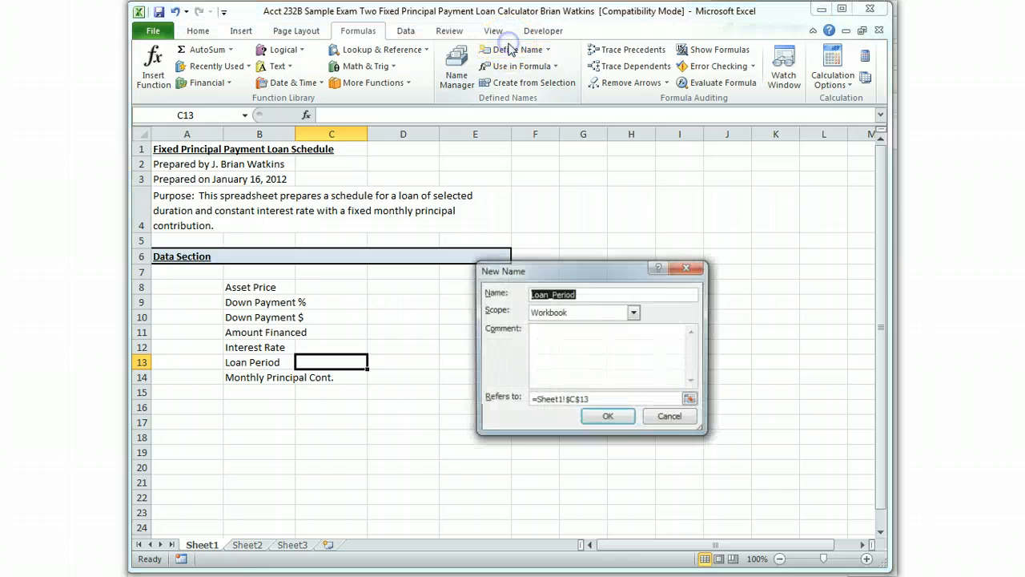
left_click(608, 416)
left_click(338, 377)
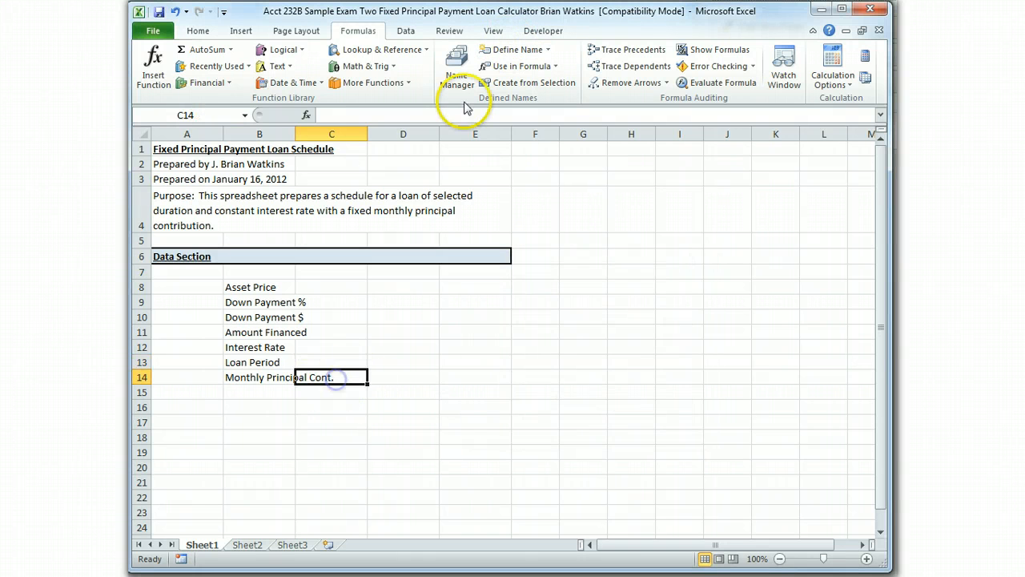
left_click(509, 50)
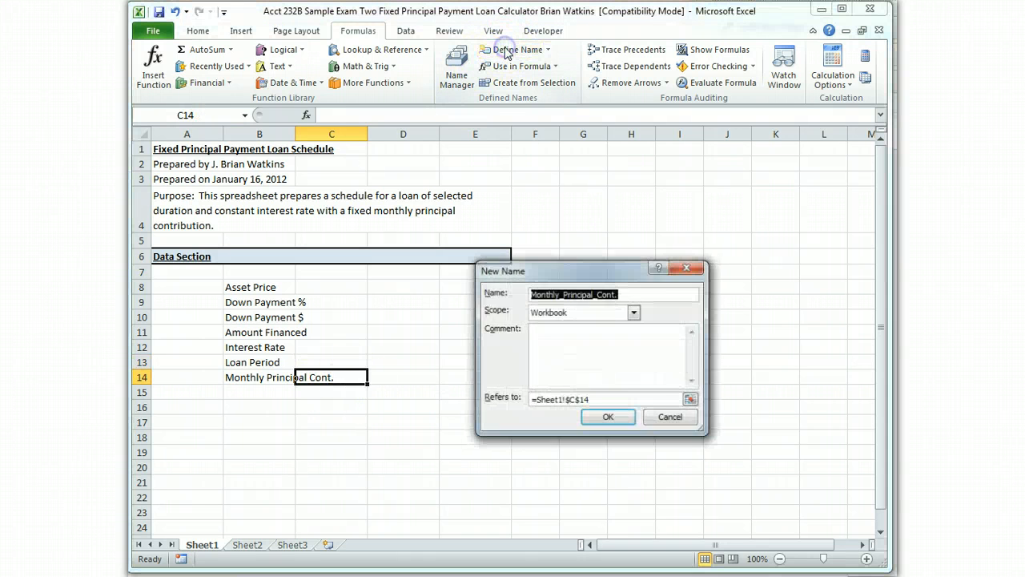
left_click(622, 424)
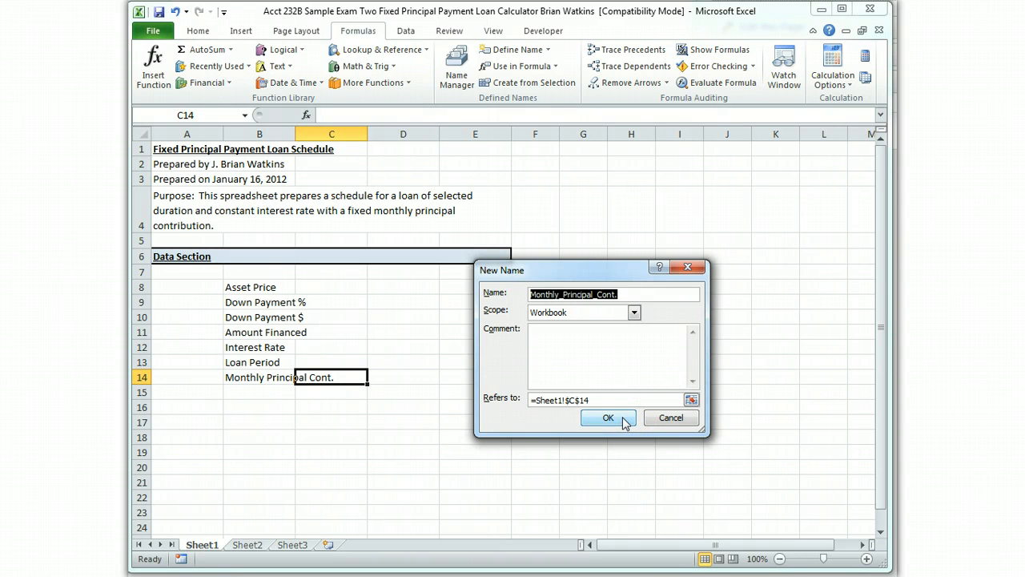
left_click(622, 420)
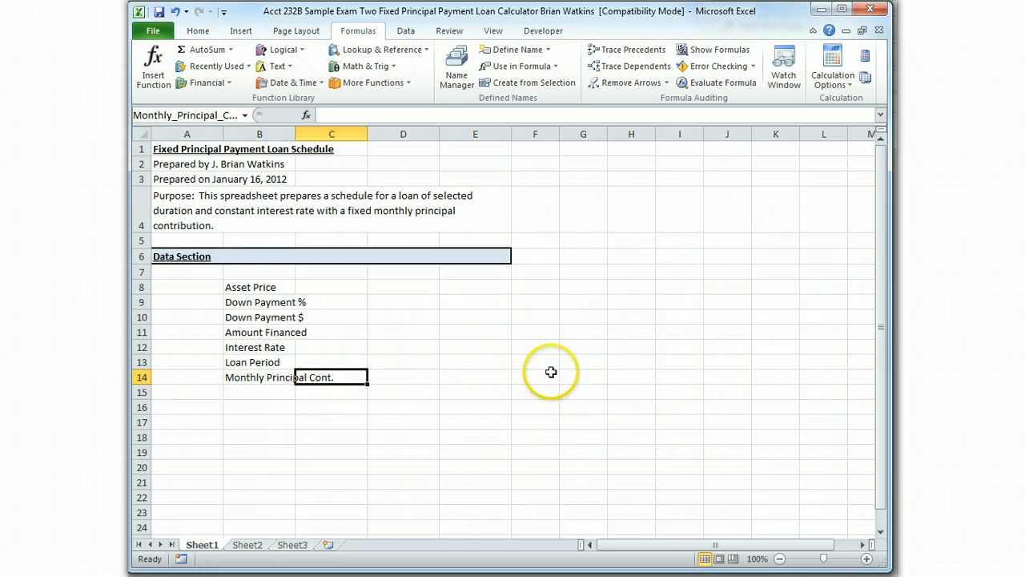
Step: Check the name of each input cell from C8 to C14 and review all defined names with their references in the Name Manager
key("Up")
key("Up")
key("Up")
key("Up")
key("Up")
key("Up")
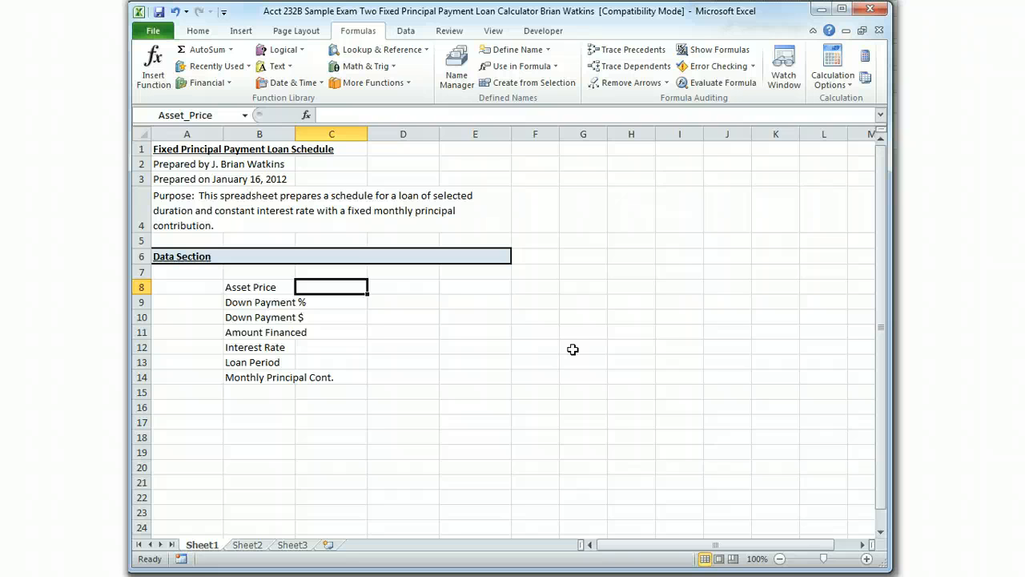
key("Down")
key("Down")
key("Down")
key("Down")
key("Down")
key("Down")
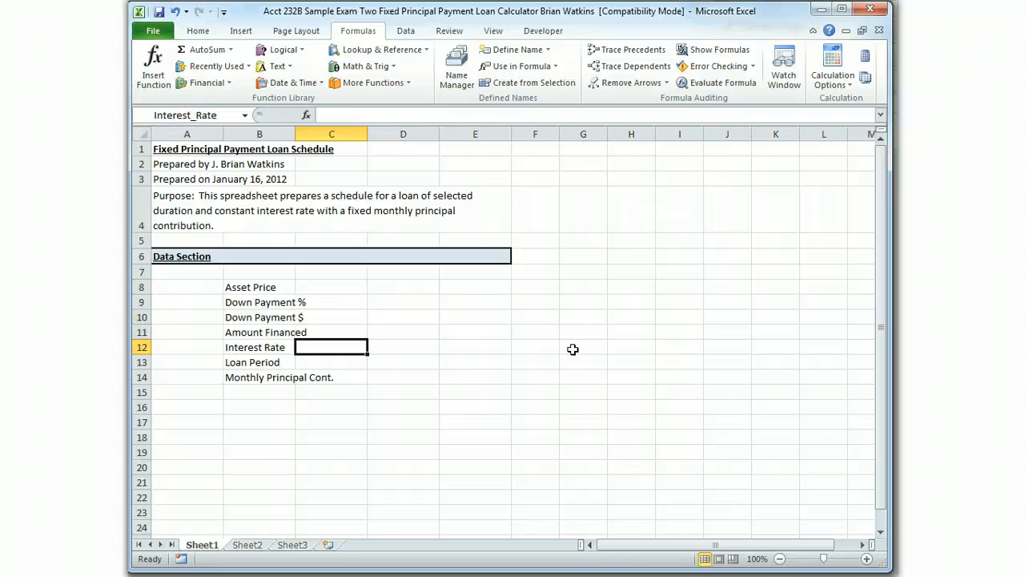
left_click(456, 66)
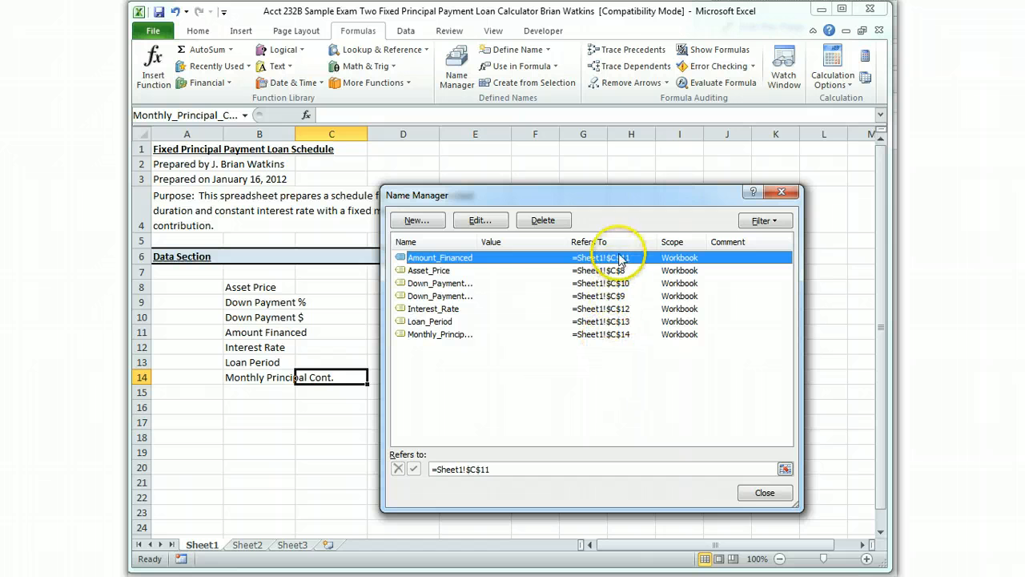
left_click(765, 492)
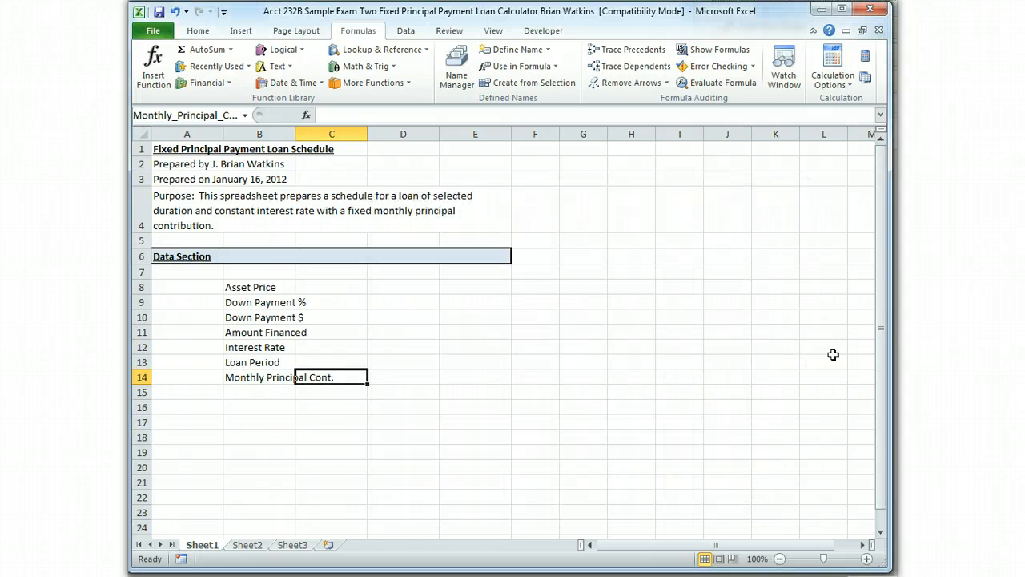
Step: Move the named input cells C8:C14 one column over to D8:D14, keeping their defined names
key("Up")
key("Up")
key("Up")
key("Up")
key("Up")
key("Up")
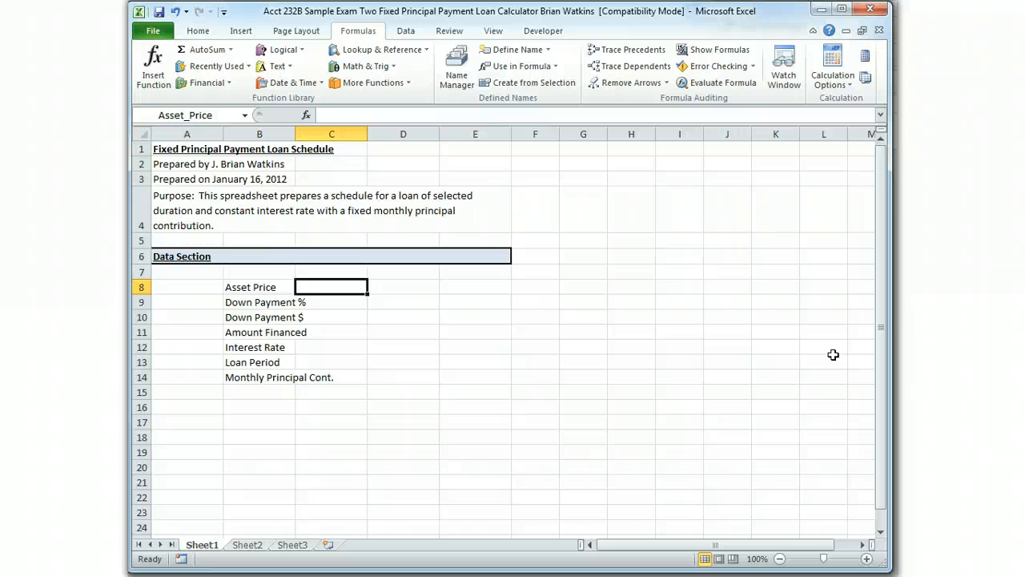
key("shift+Down")
key("shift+Down")
key("shift+Down")
key("shift+Down")
key("shift+Down")
key("shift+Down")
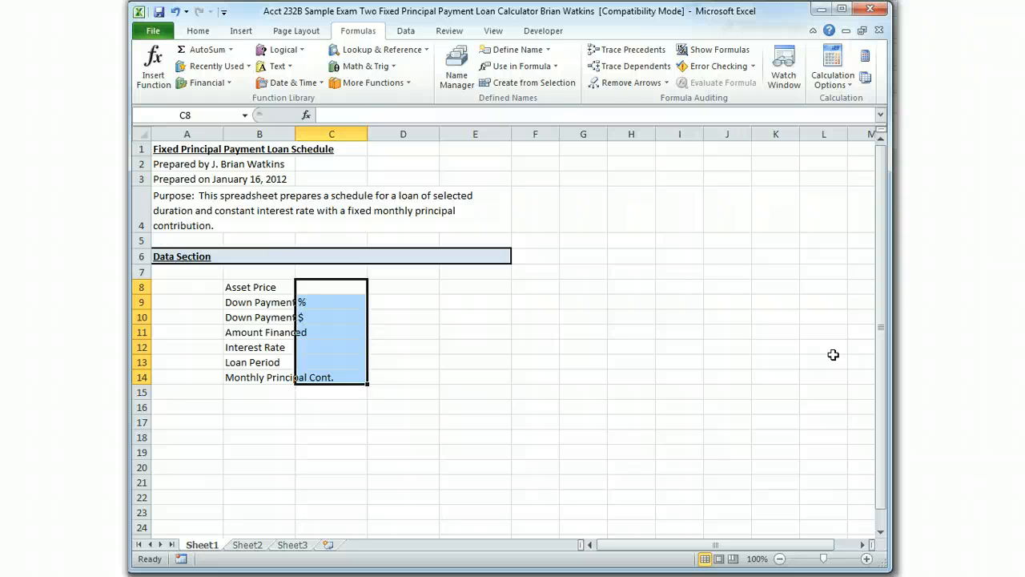
key("ctrl+c")
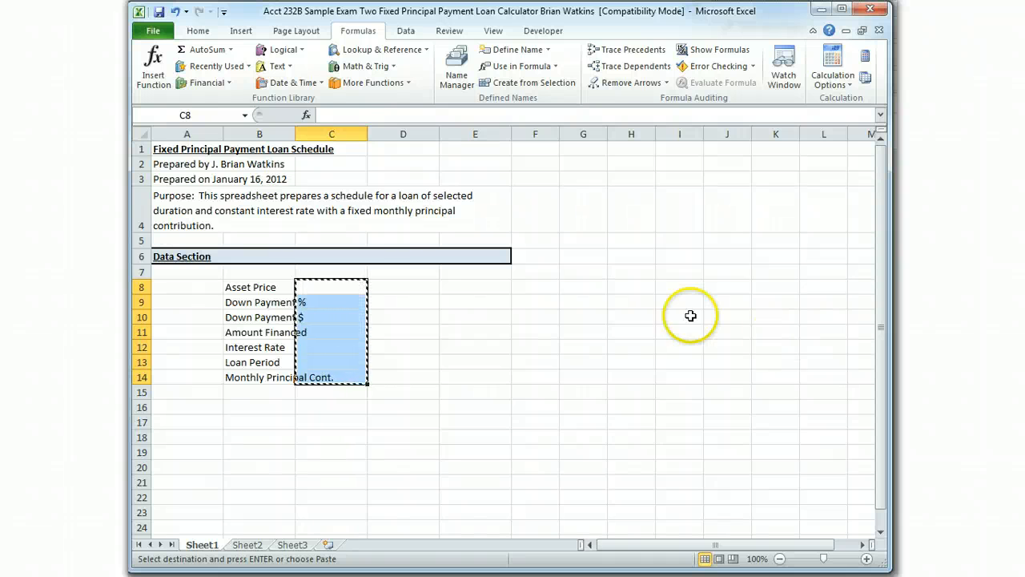
left_click(393, 285)
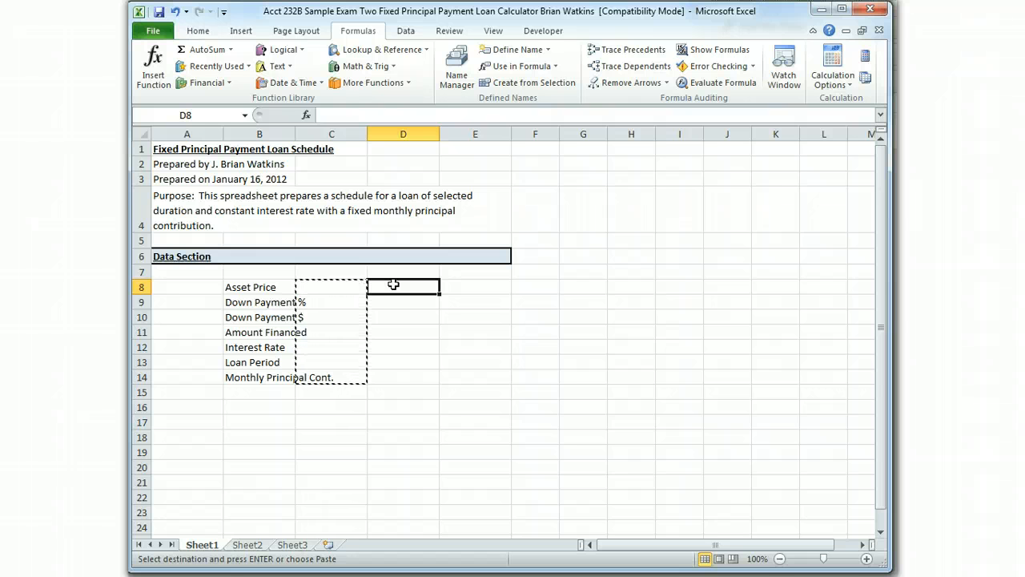
key("Return")
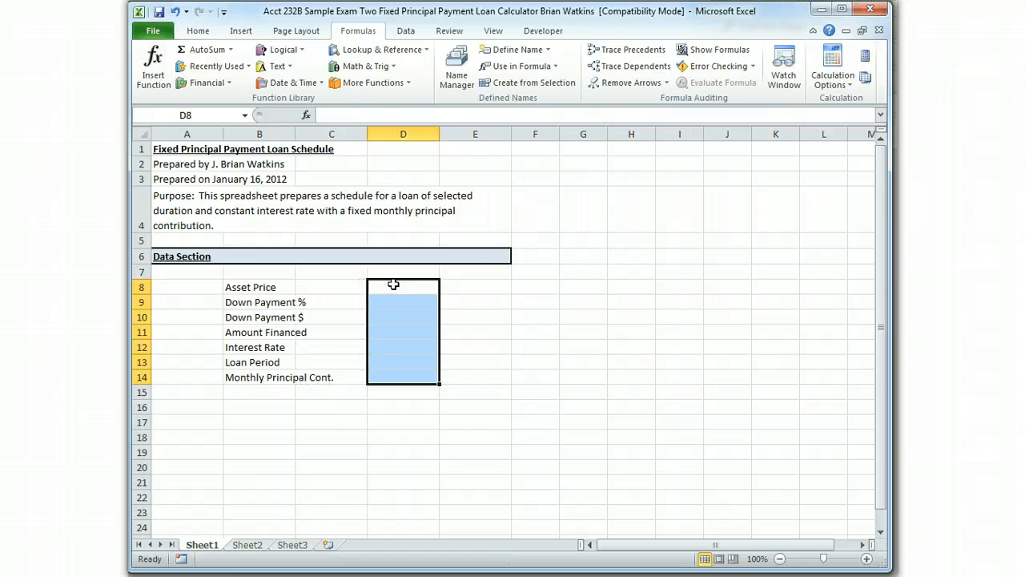
Step: Check whether the vacated cells C8 to C14 still carry any defined names
left_click(337, 286)
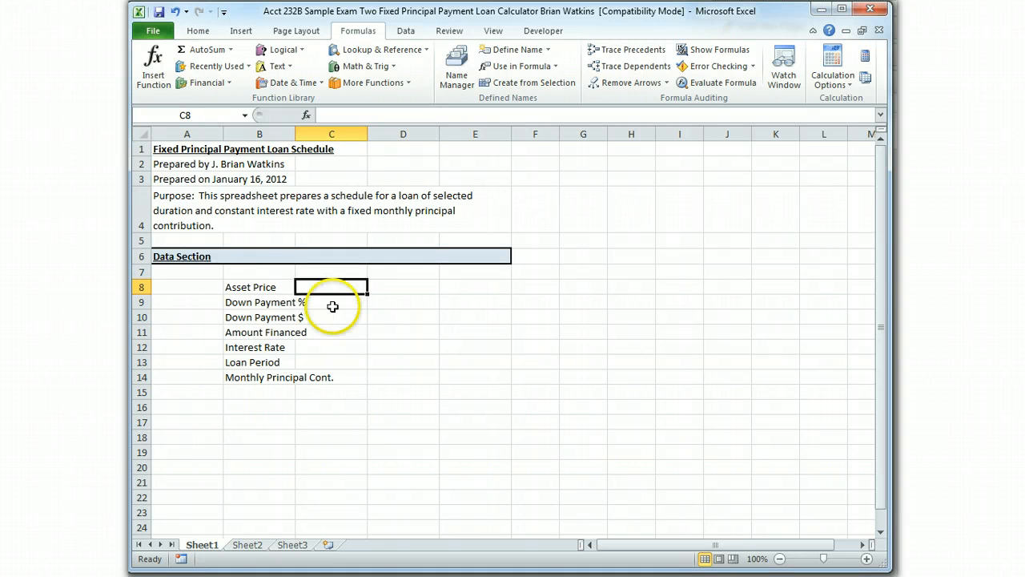
left_click(332, 304)
left_click(332, 319)
left_click(332, 344)
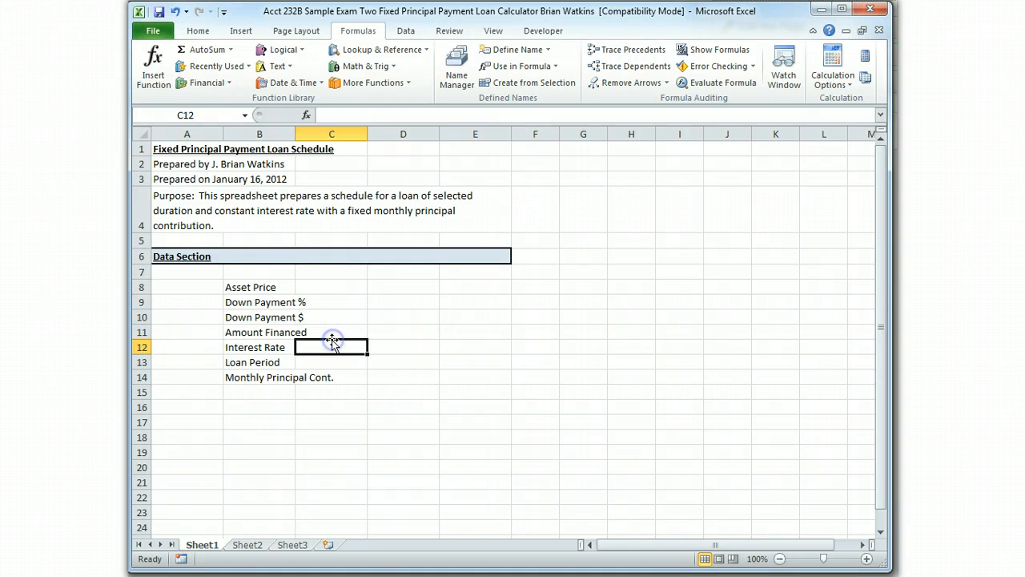
left_click(332, 332)
left_click(332, 362)
left_click(332, 377)
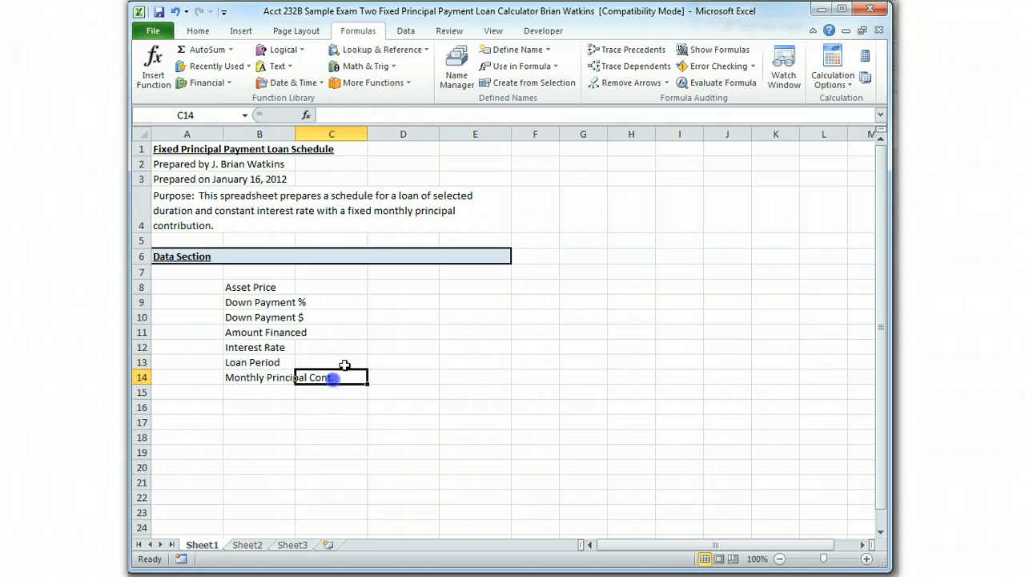
Step: Check the defined name of each moved input cell from D8 to D14
left_click(402, 287)
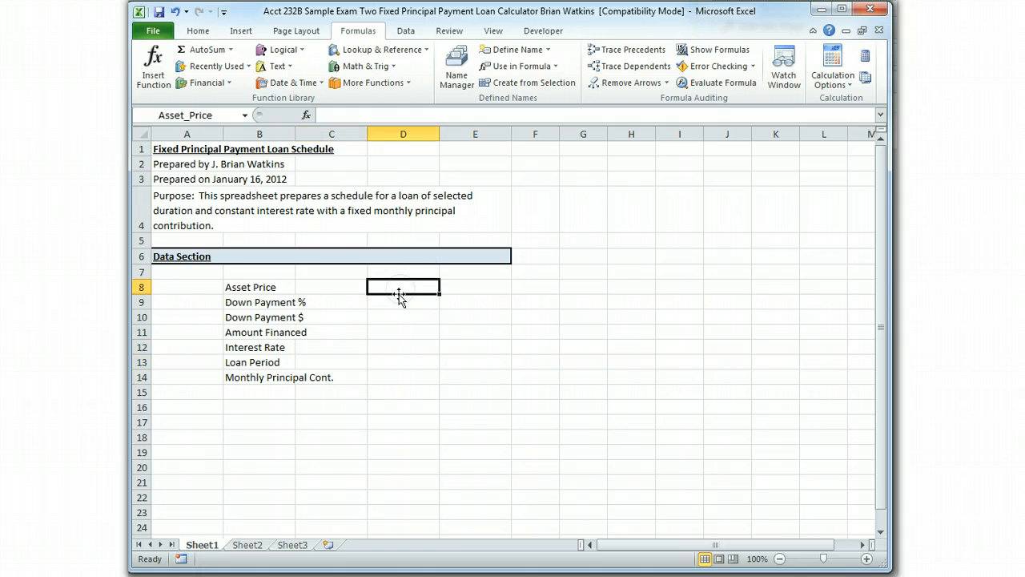
left_click(396, 300)
left_click(396, 319)
left_click(396, 333)
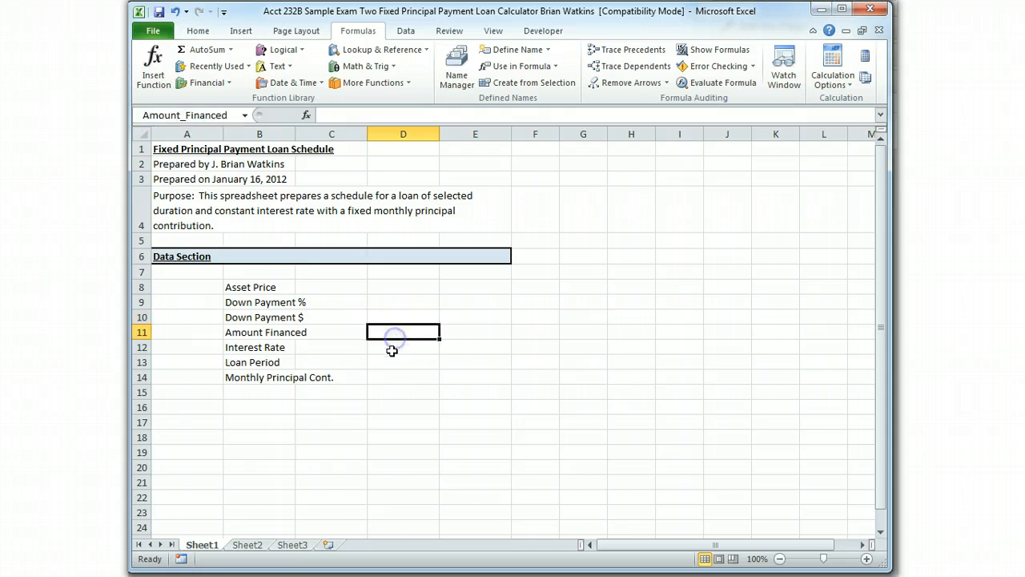
left_click(392, 347)
left_click(389, 362)
left_click(382, 378)
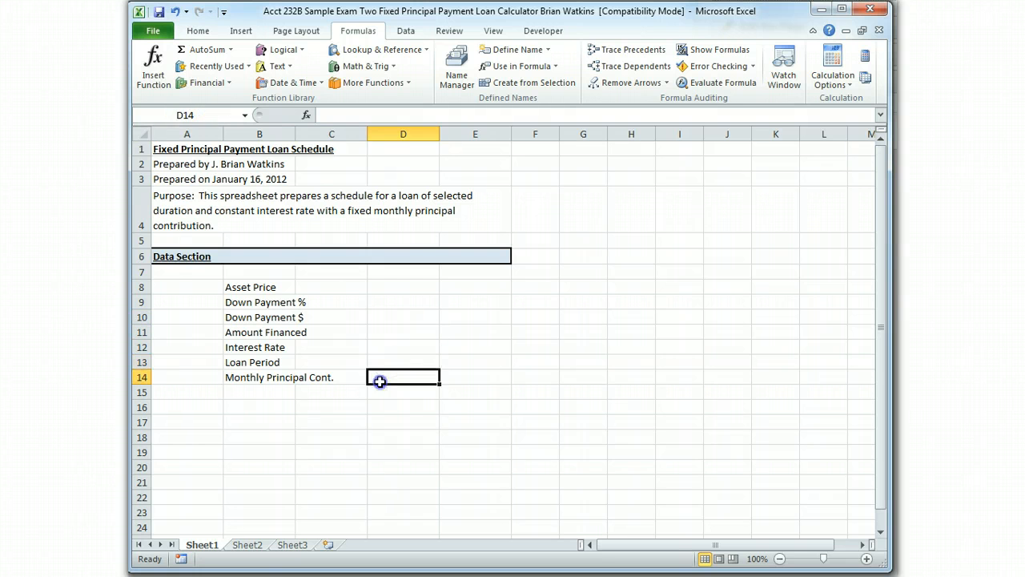
Step: Review the cell references of all defined names in the Name Manager and close it
left_click(395, 284)
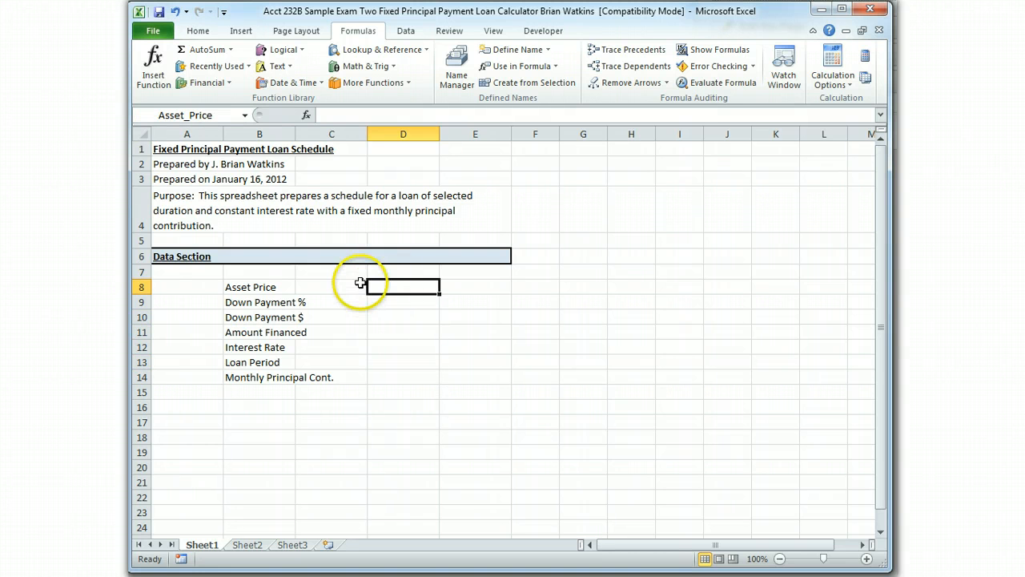
left_click(458, 56)
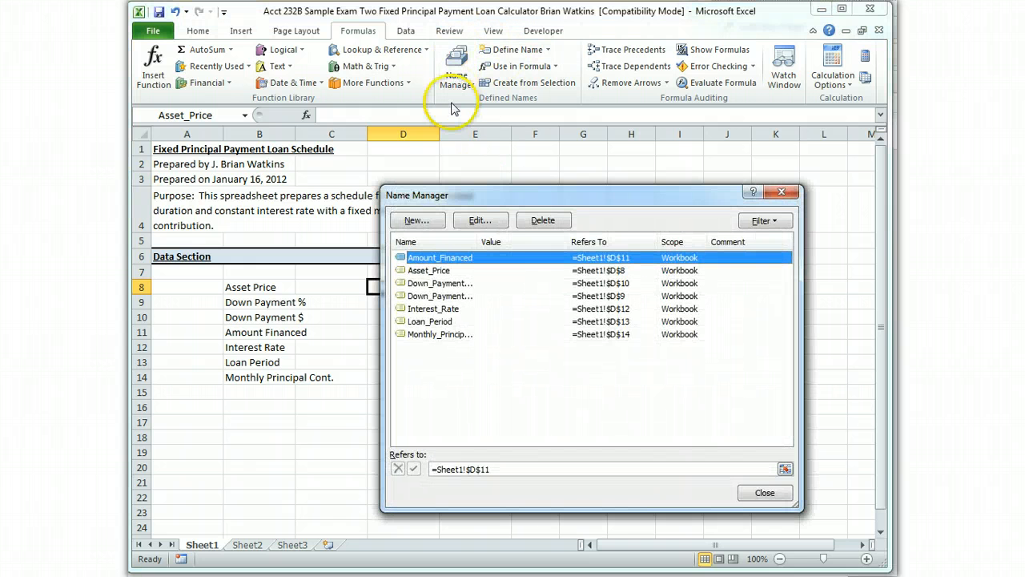
left_click(567, 227)
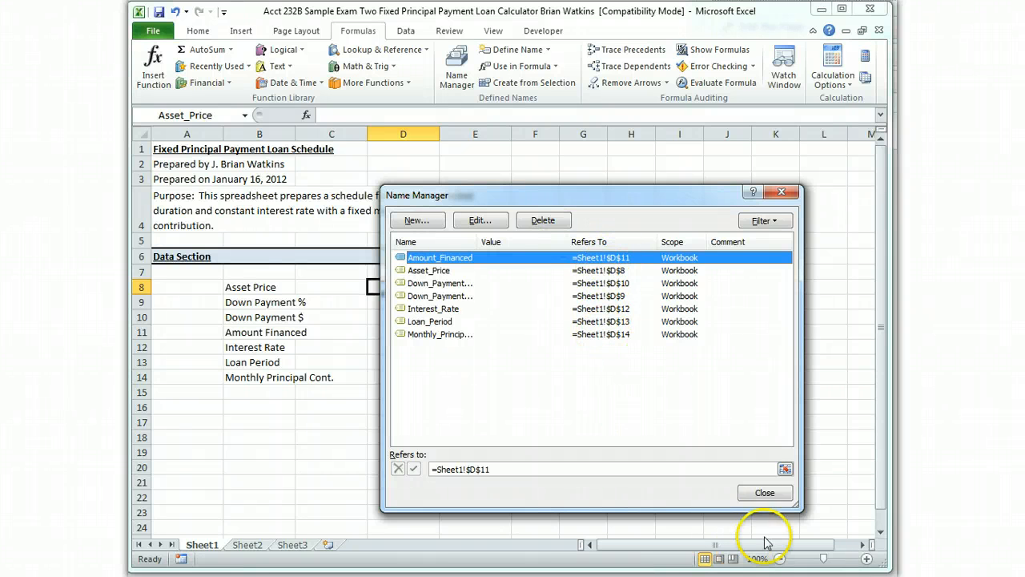
left_click(765, 493)
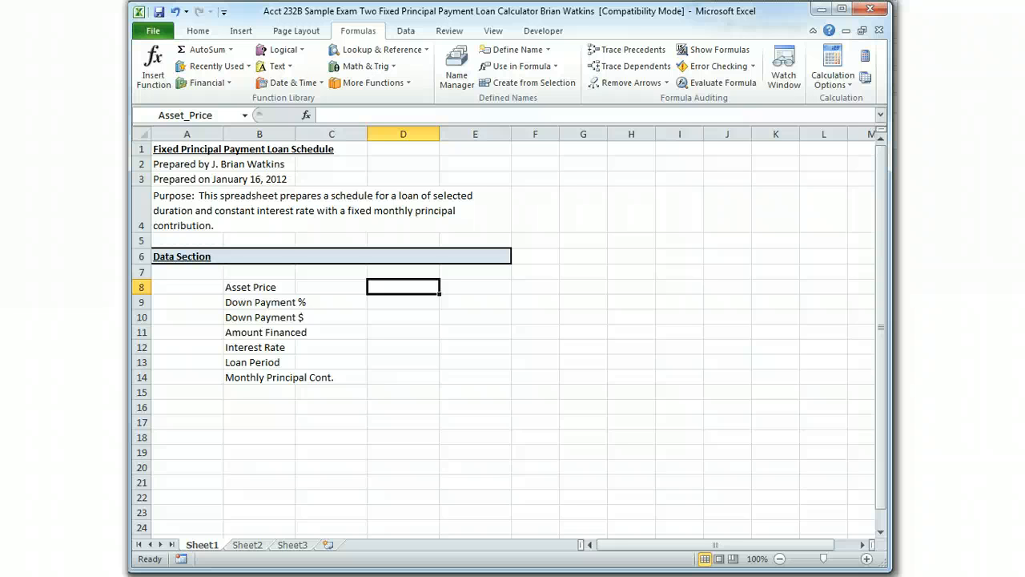
Step: Go through the data section labels in column B, starting from Asset Price
left_click(247, 287)
key("Down")
key("Down")
key("Down")
key("Down")
key("Down")
key("Down")
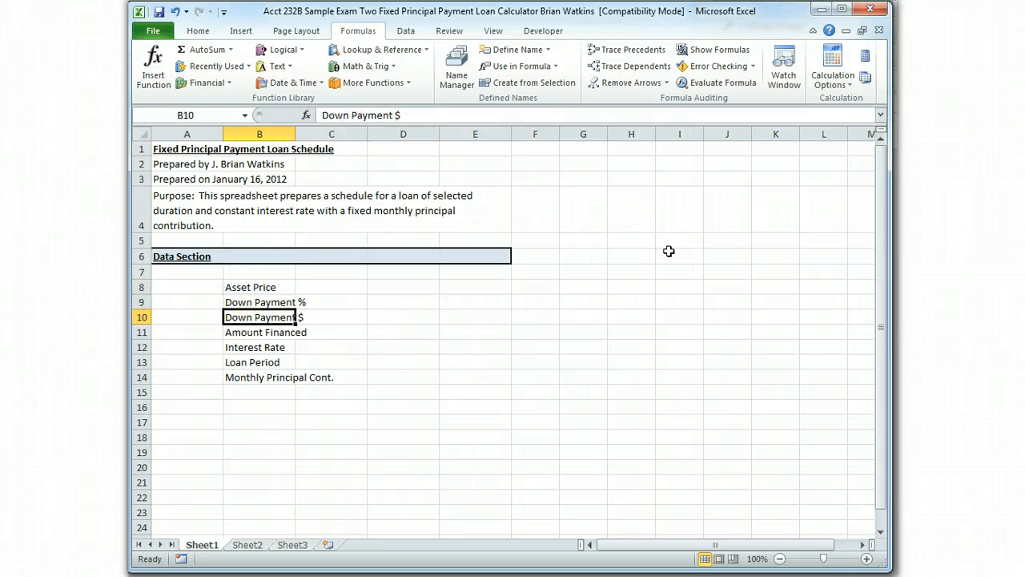
key("Up")
key("Up")
key("Up")
key("Up")
key("Up")
key("Up")
Step: Enter 400000 as the Asset Price in D8 and .17 as the Down Payment % in D9
key("Right")
key("Right")
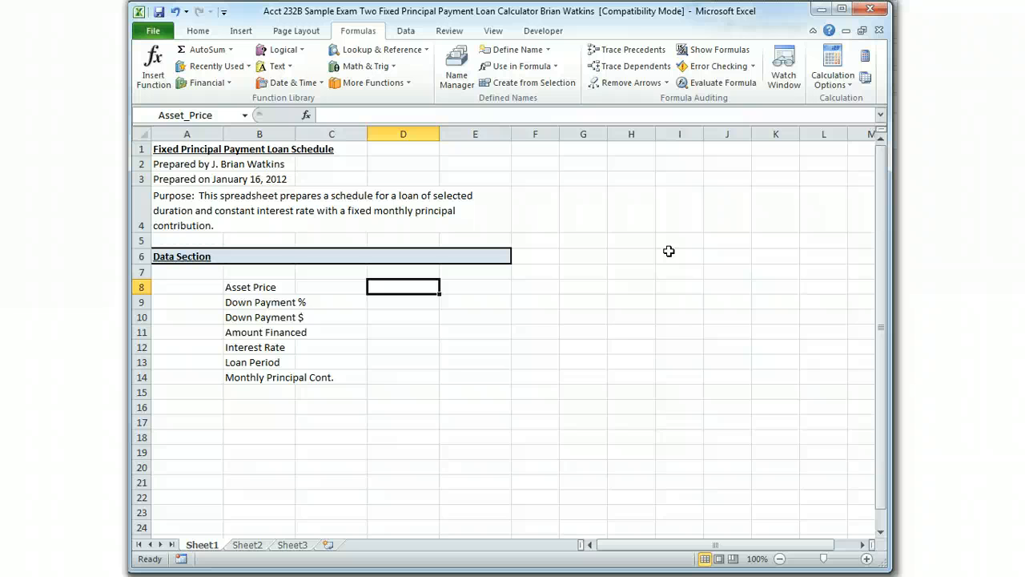
type("400000")
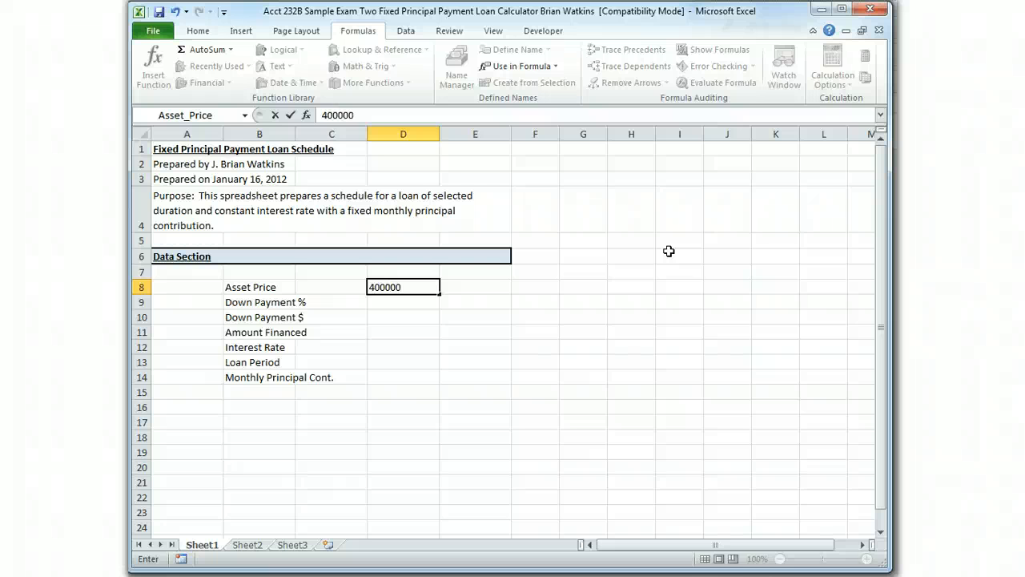
key("Return")
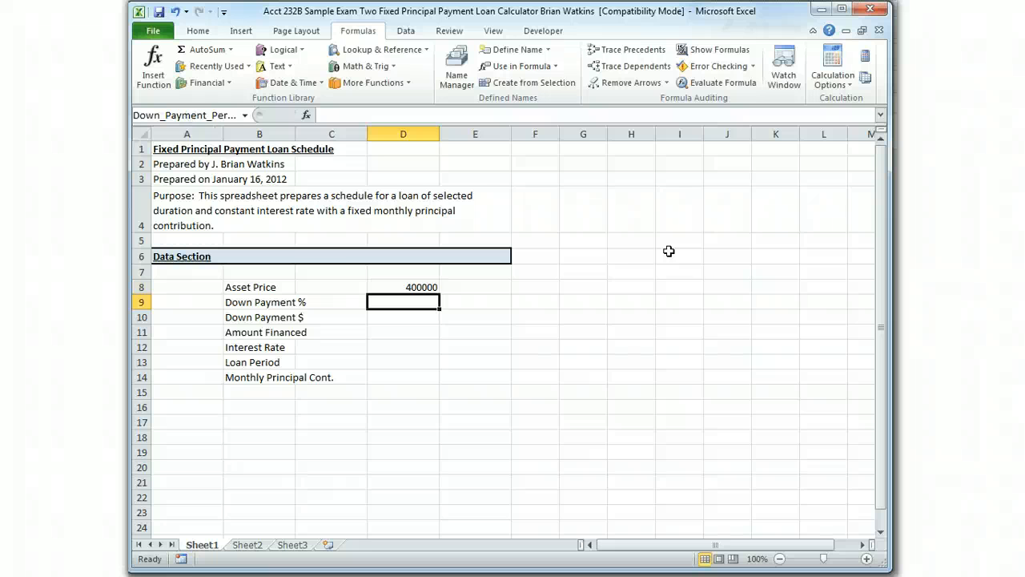
type(".17")
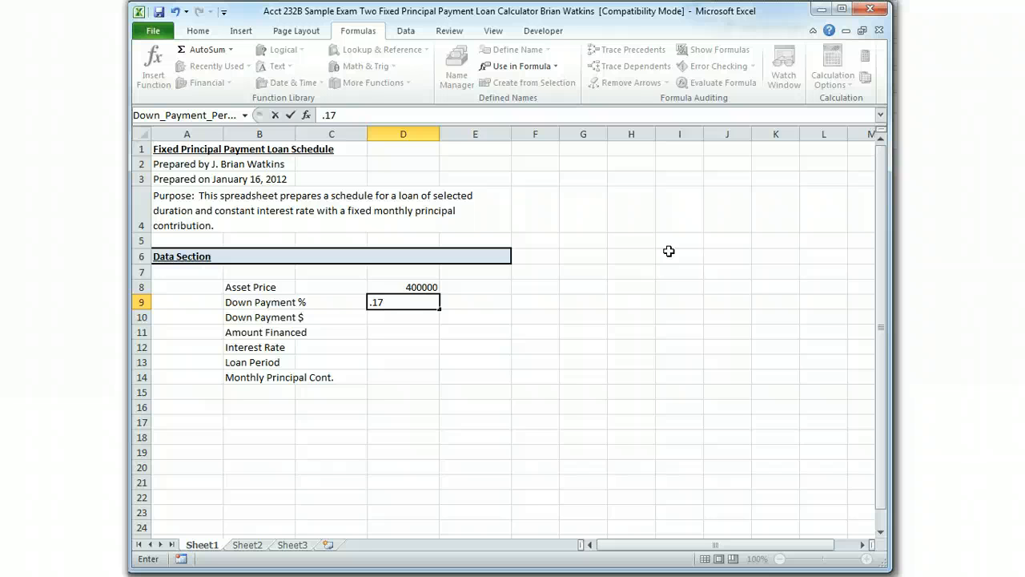
key("Return")
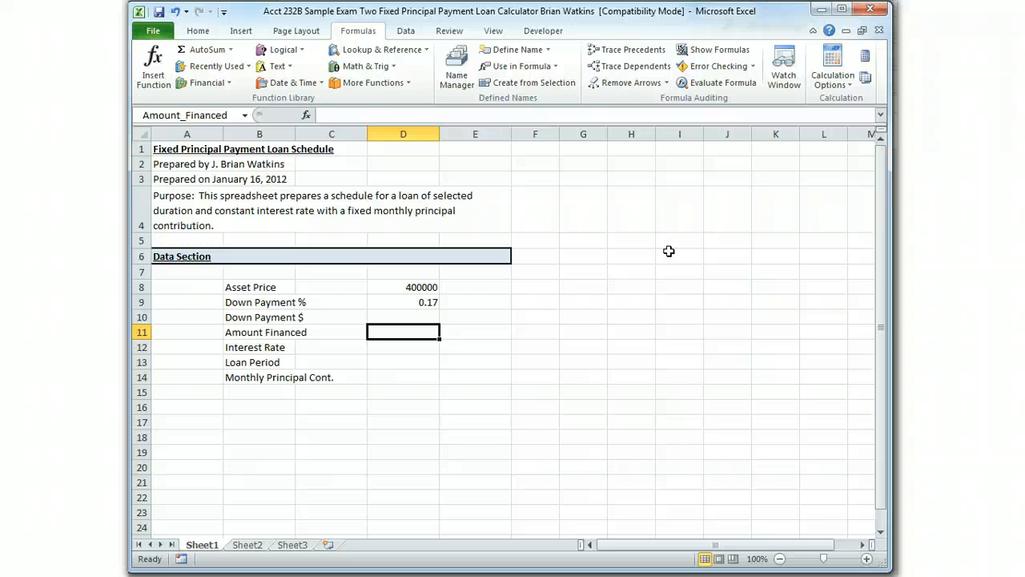
Step: Enter .0625 as the Interest Rate in D12 and 30 as the Loan Period in D13
key("Down")
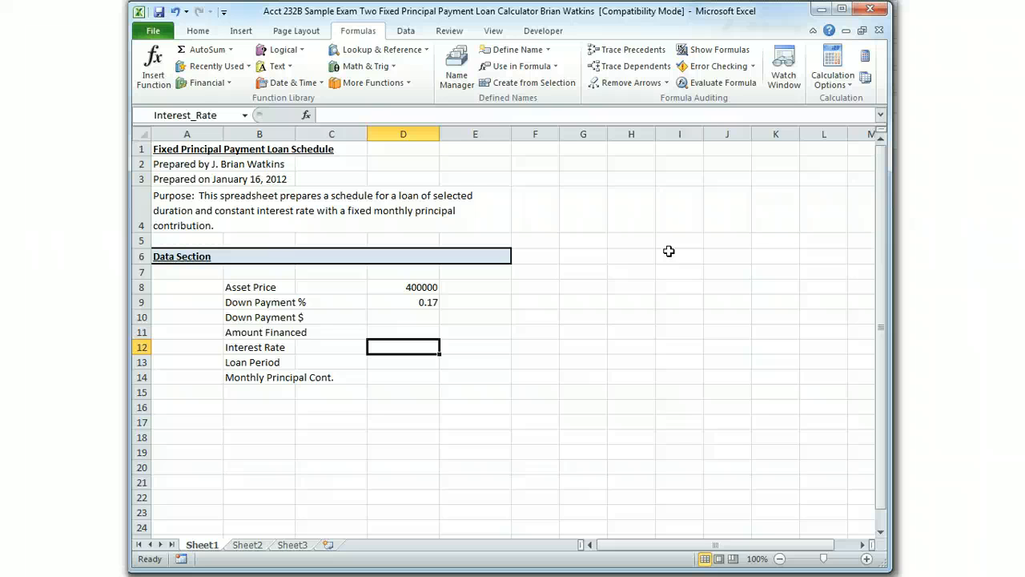
type(".")
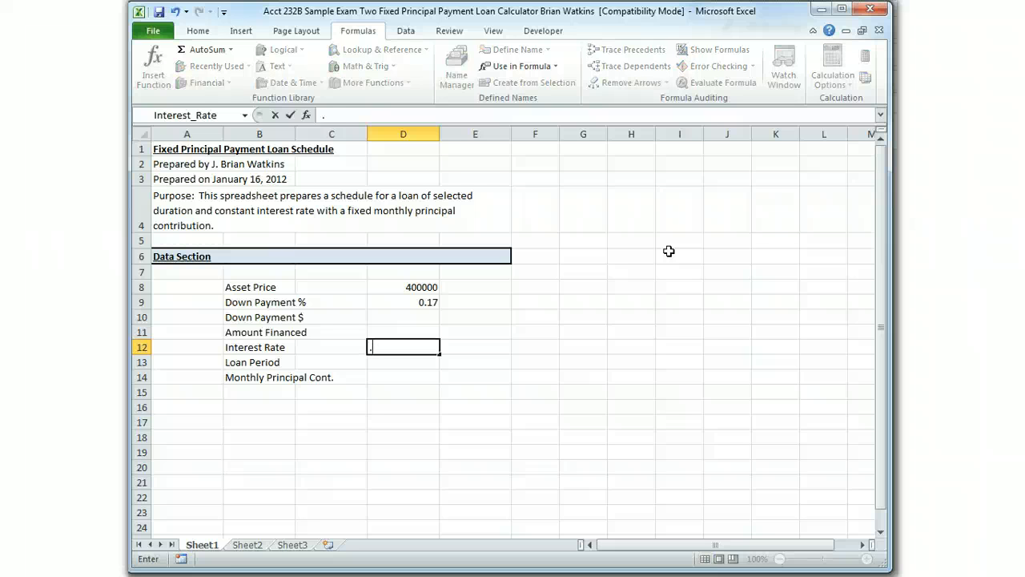
type("0625")
key("Return")
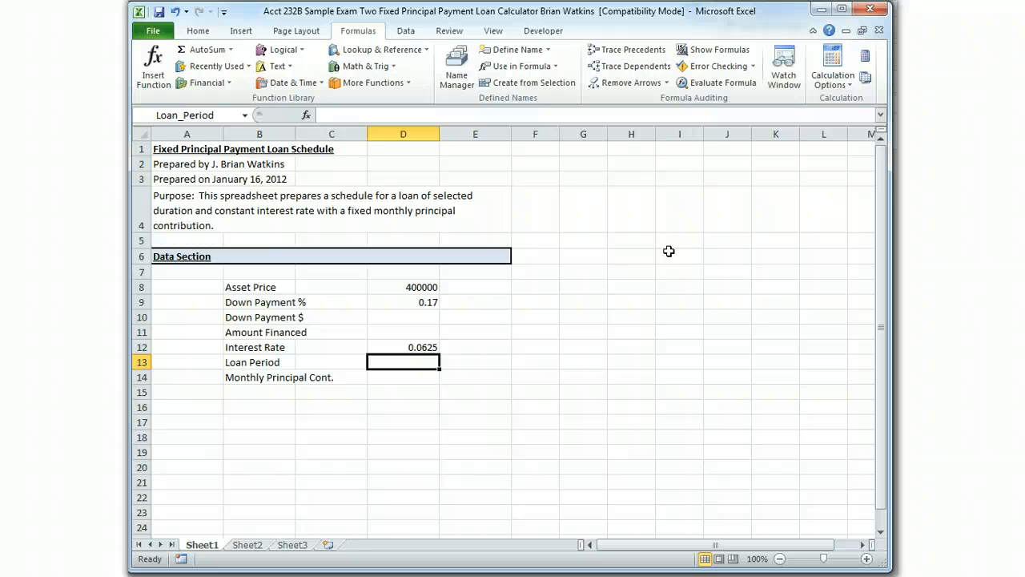
type("30")
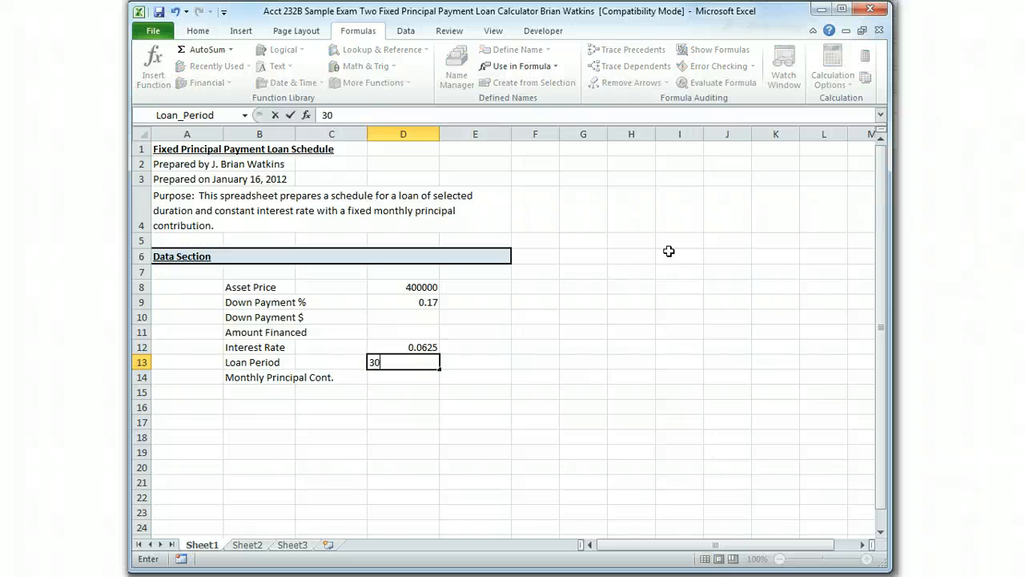
key("Return")
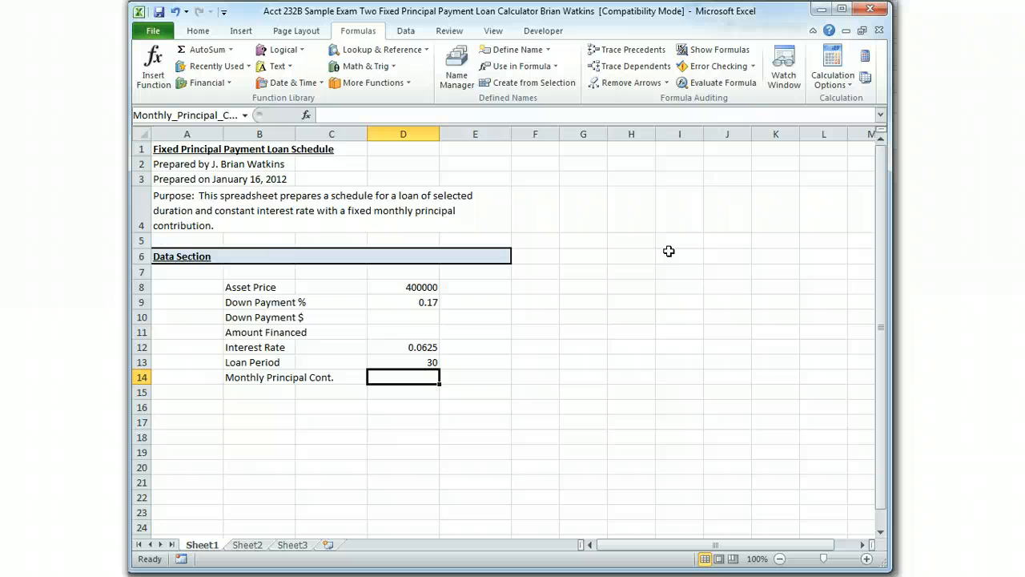
Step: Calculate the Down Payment $ in D10 with the named-cell formula =Asset_Price*Down_Payment_Percent
key("Up")
key("Up")
key("Up")
key("Up")
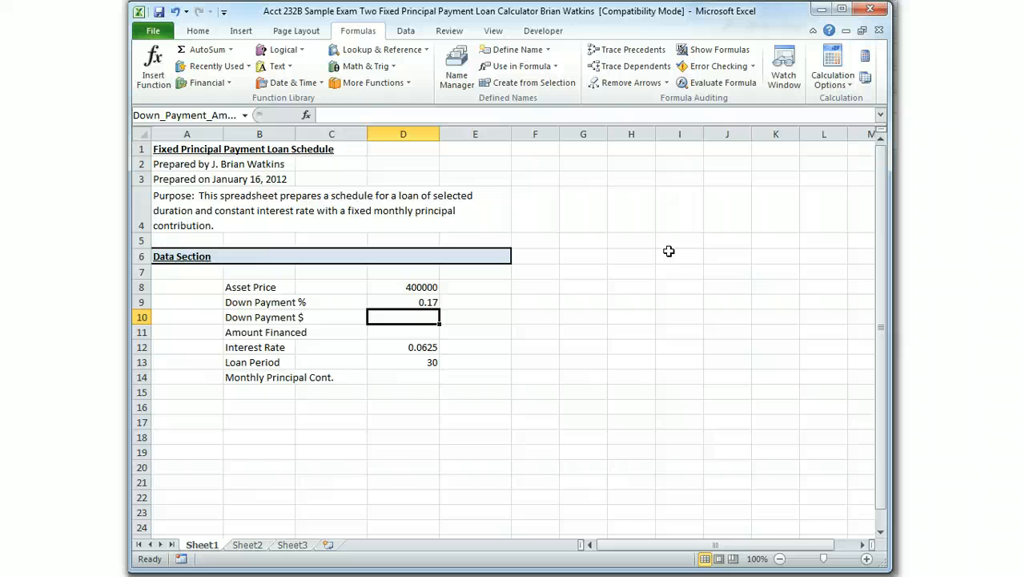
type("=")
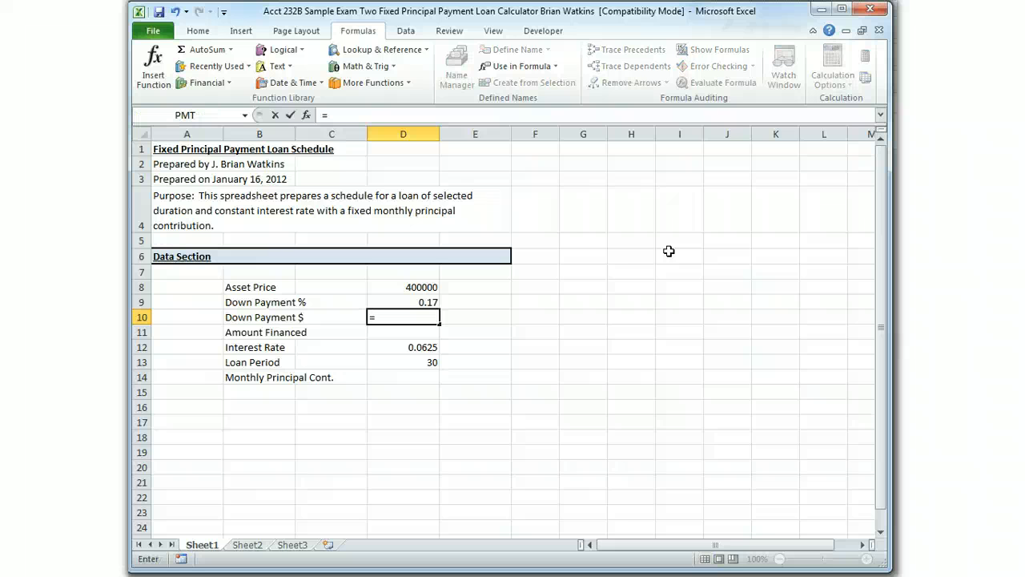
left_click(542, 68)
left_click(525, 102)
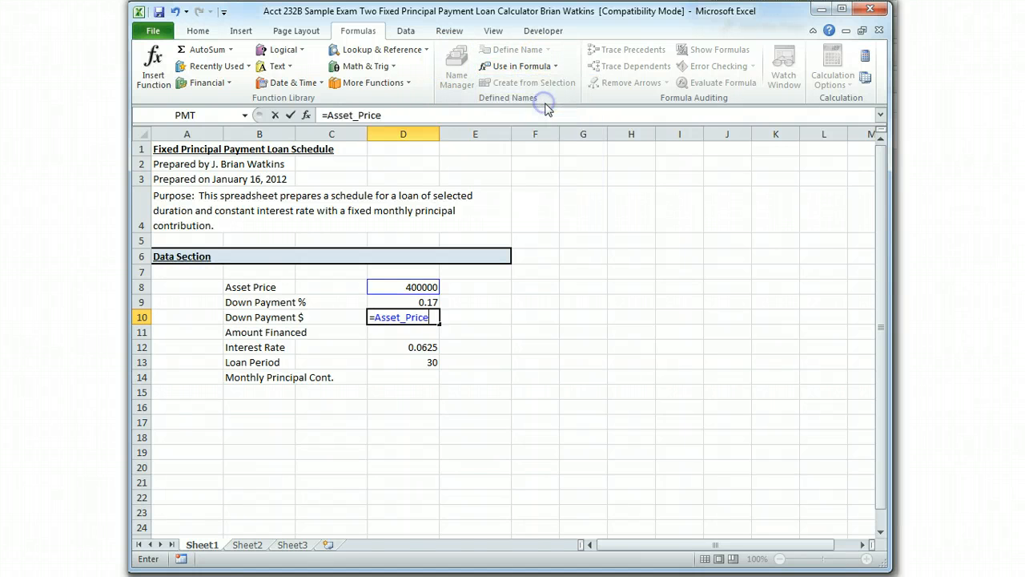
type("*")
left_click(529, 67)
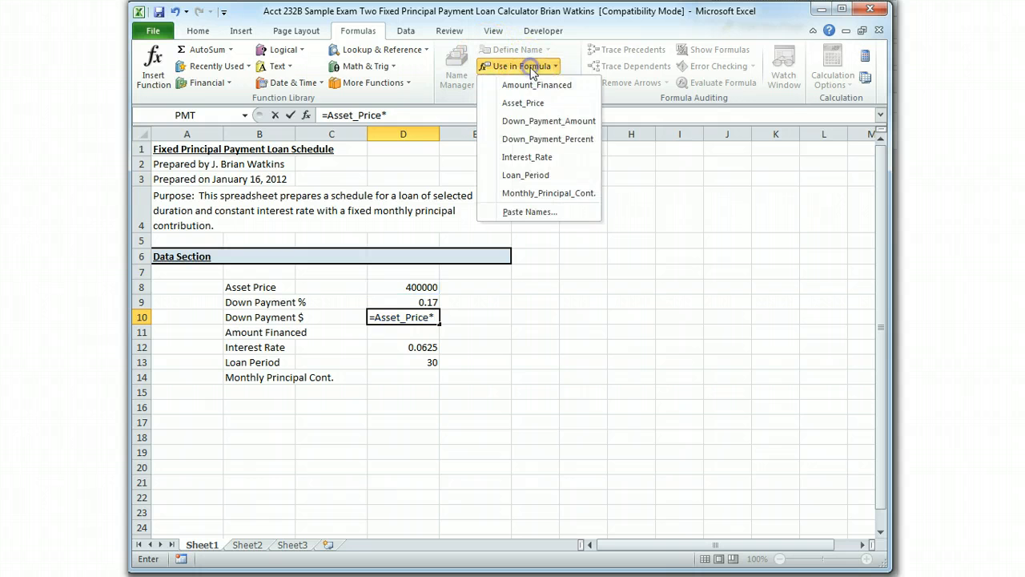
left_click(551, 139)
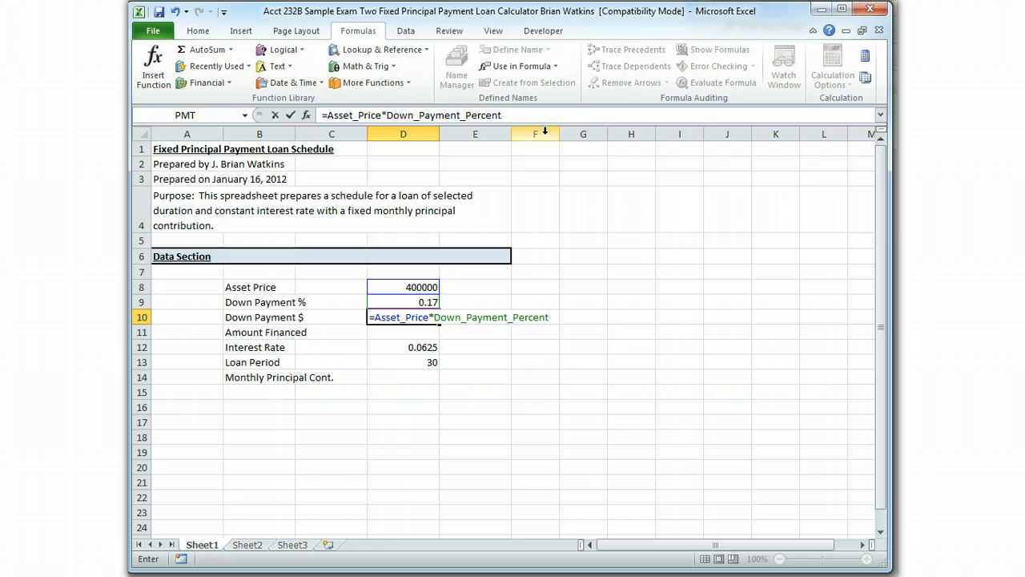
key("Return")
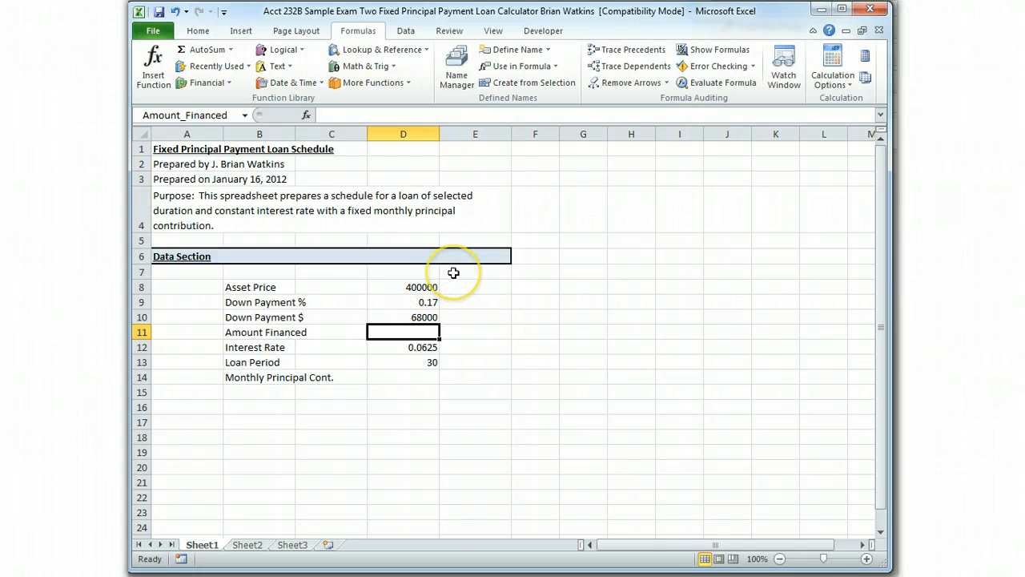
Step: Calculate the Amount Financed in D11 with the formula =Asset_Price-Down_Payment_Amount
type("=")
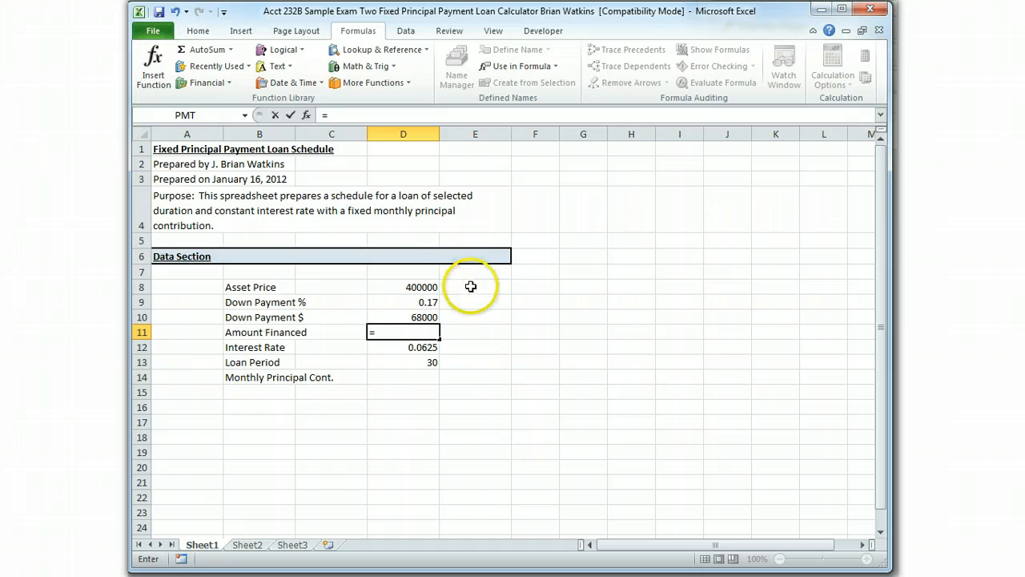
left_click(401, 288)
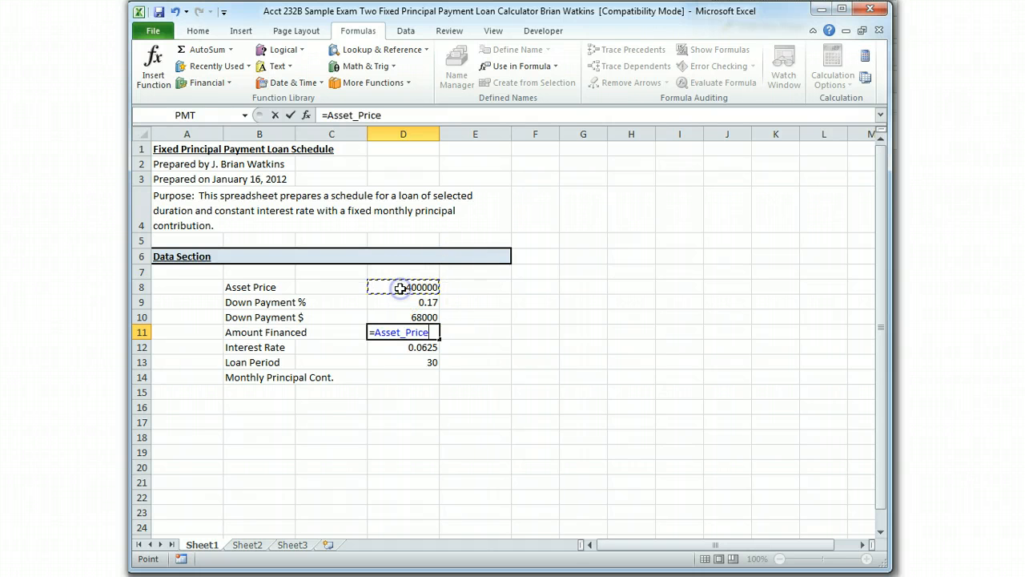
type("-")
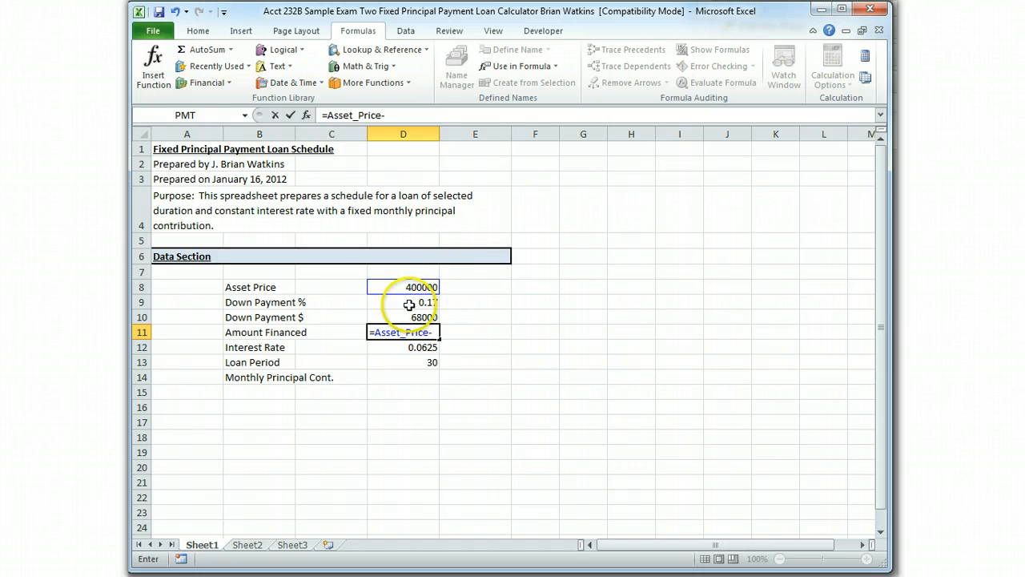
left_click(420, 317)
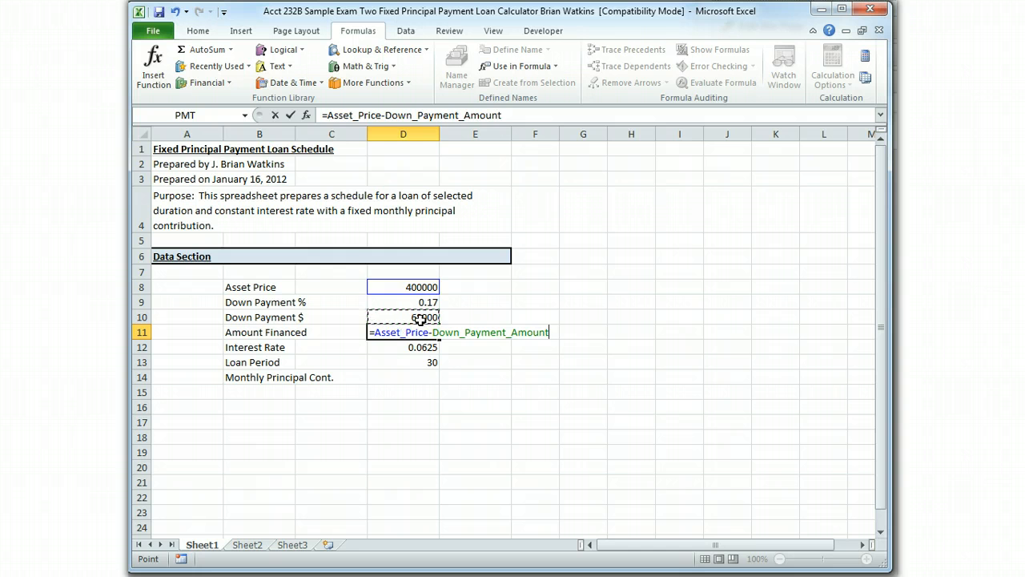
key("Return")
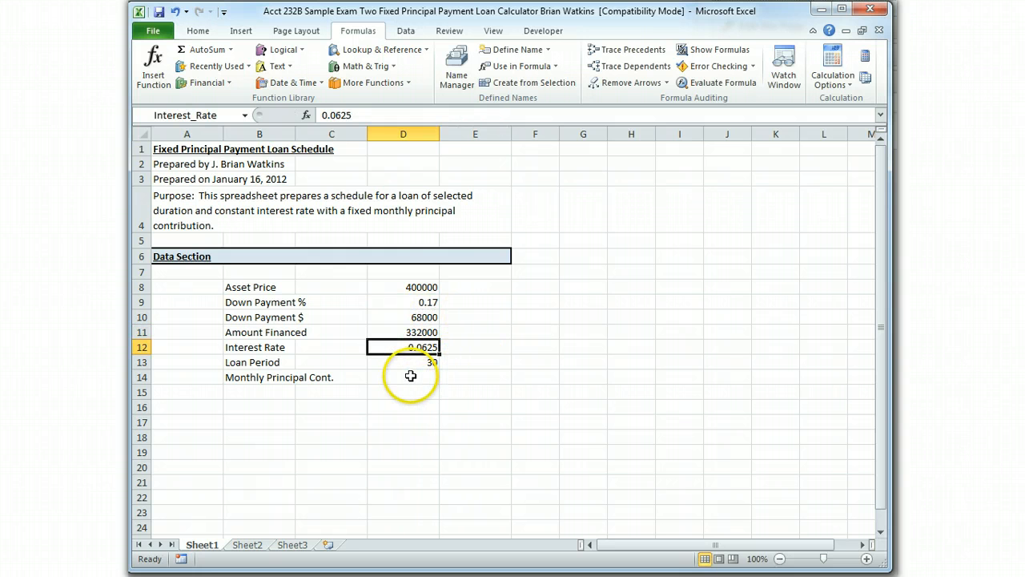
Step: Calculate the Monthly Principal Cont. in D14 with the named-cell formula =Amount_Financed/(Loan_Period*12)
left_click(409, 377)
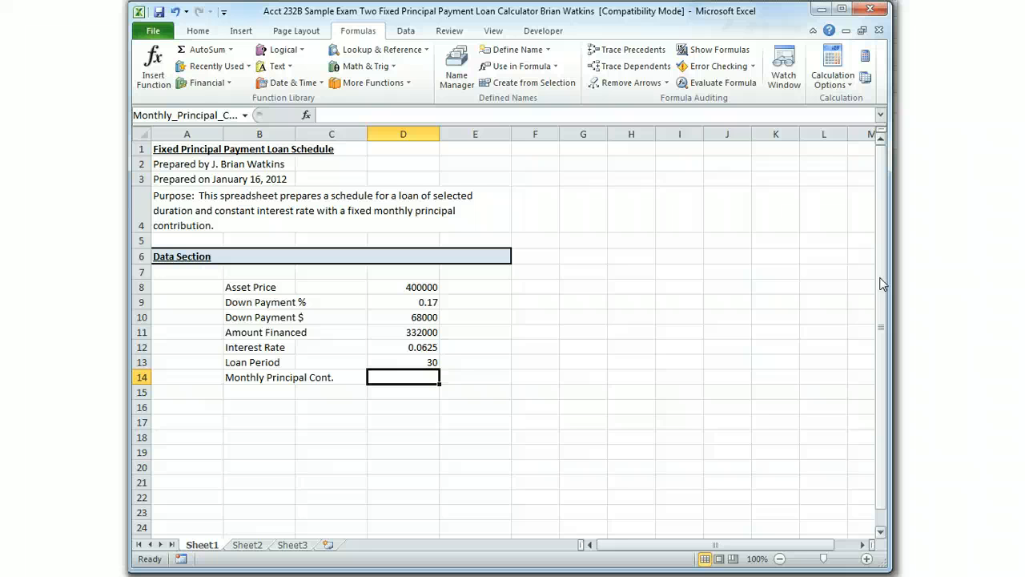
type("=")
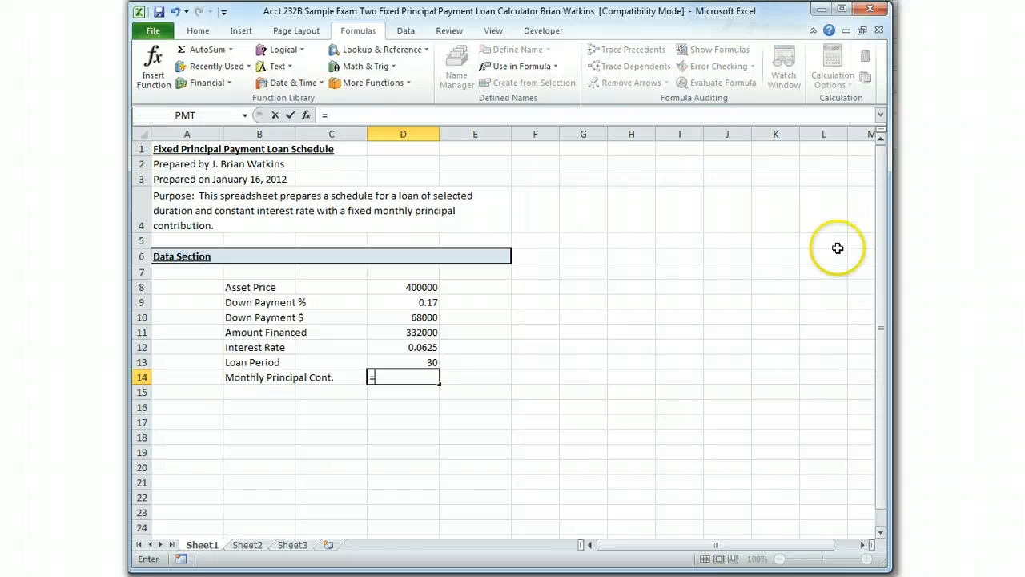
left_click(407, 332)
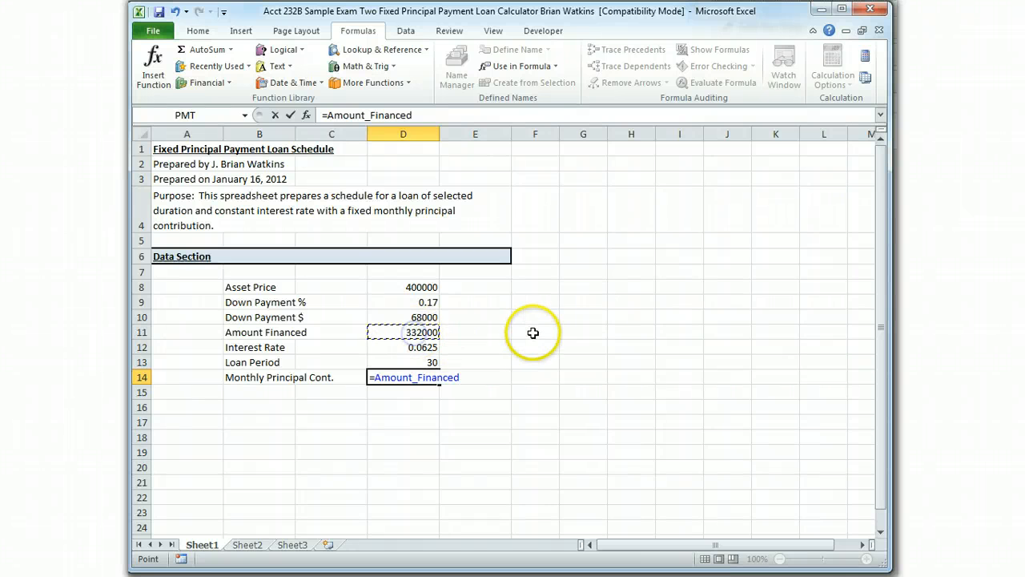
type("/")
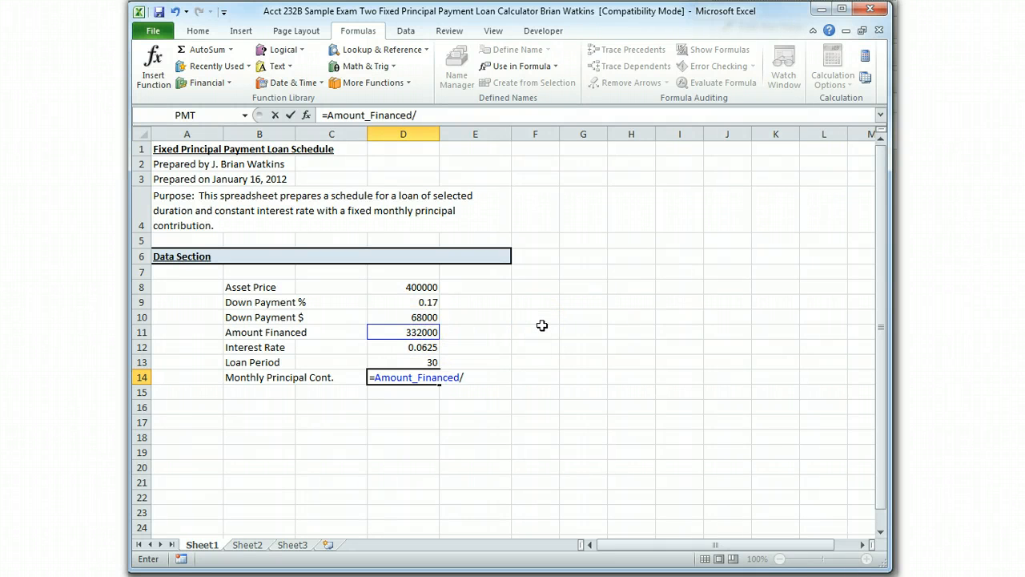
type("(")
left_click(407, 362)
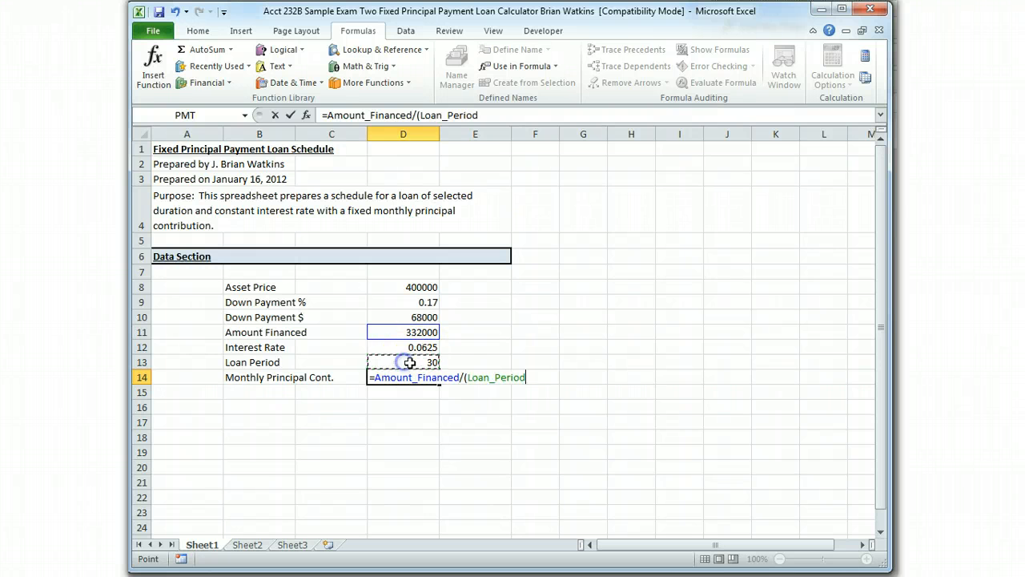
type("*12")
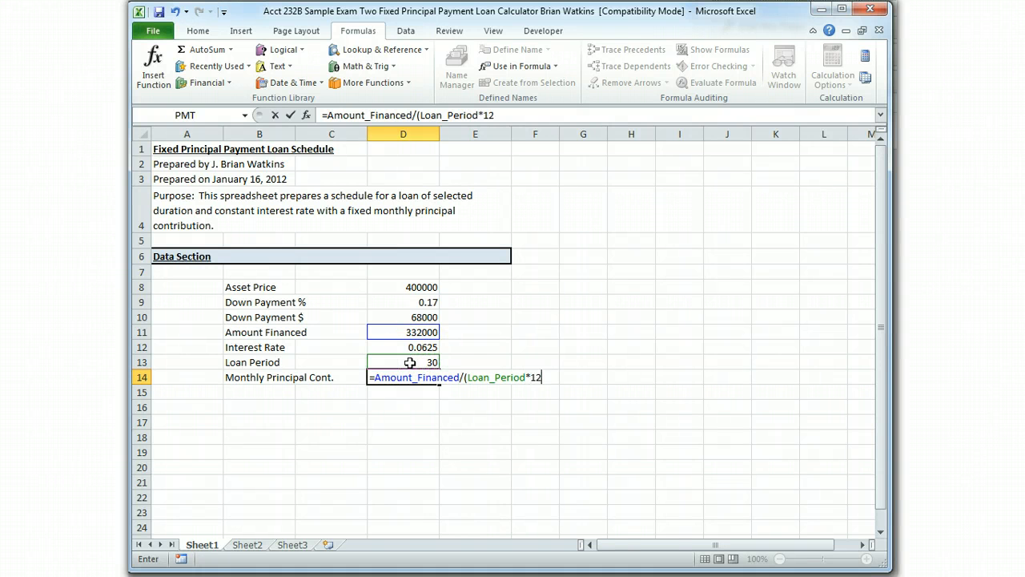
type(")")
key("Return")
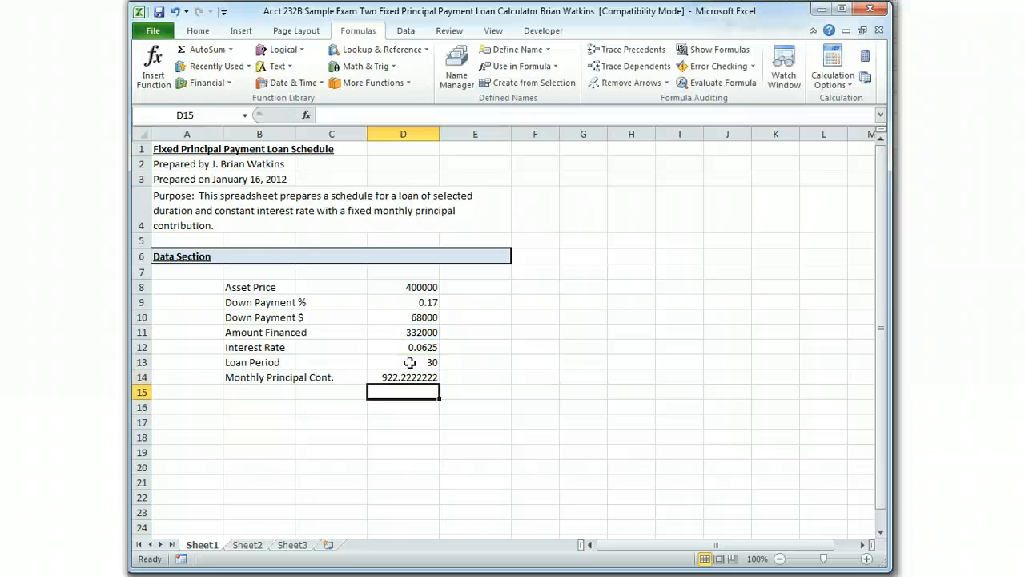
Step: Center the data section values in D8:D14 horizontally
key("Up")
key("Up")
key("Up")
key("Up")
key("Up")
key("Up")
key("Up")
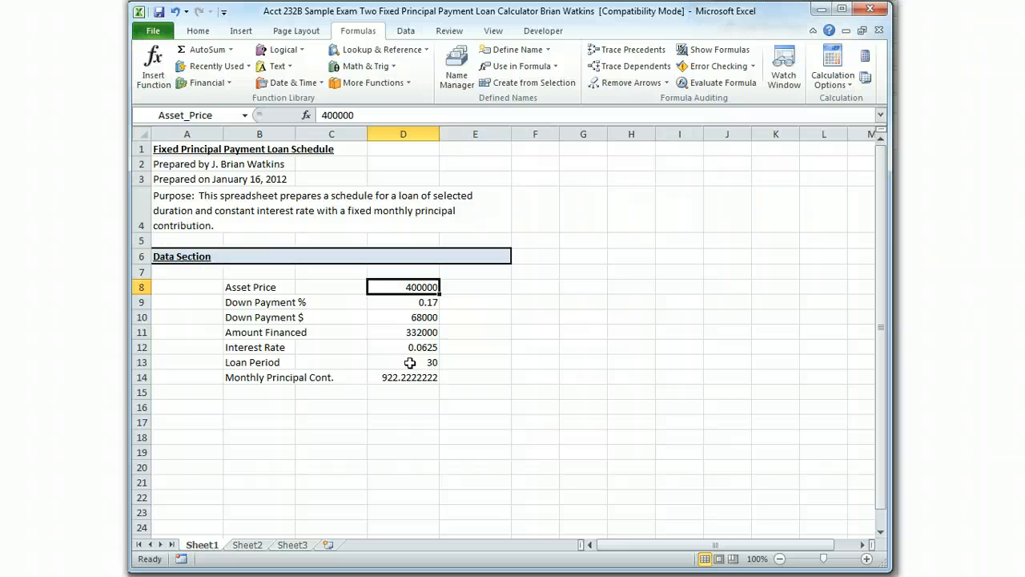
key("shift+Down")
key("shift+Down")
key("shift+Down")
key("shift+Down")
key("shift+Down")
key("shift+Down")
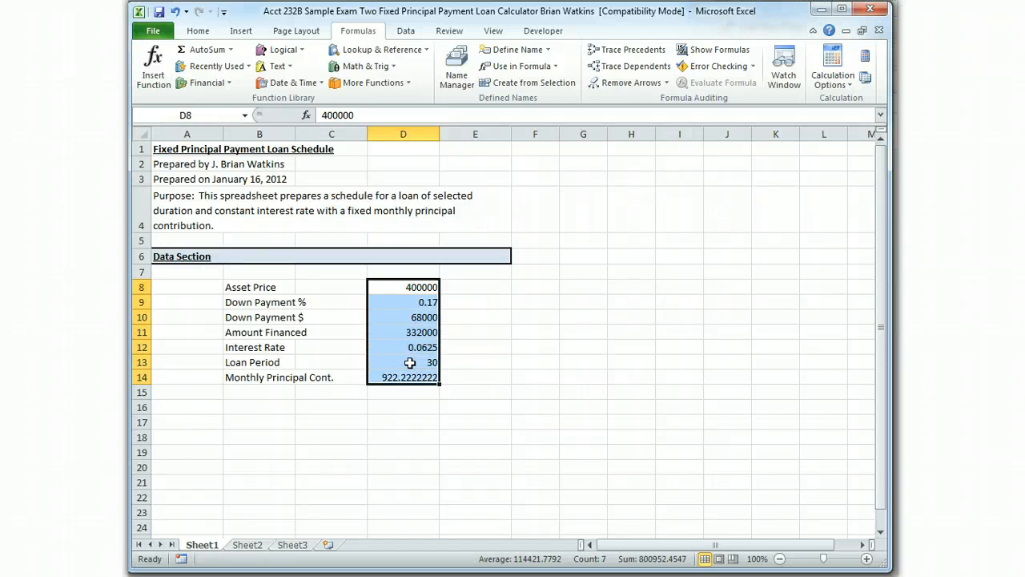
left_click(198, 30)
left_click(380, 77)
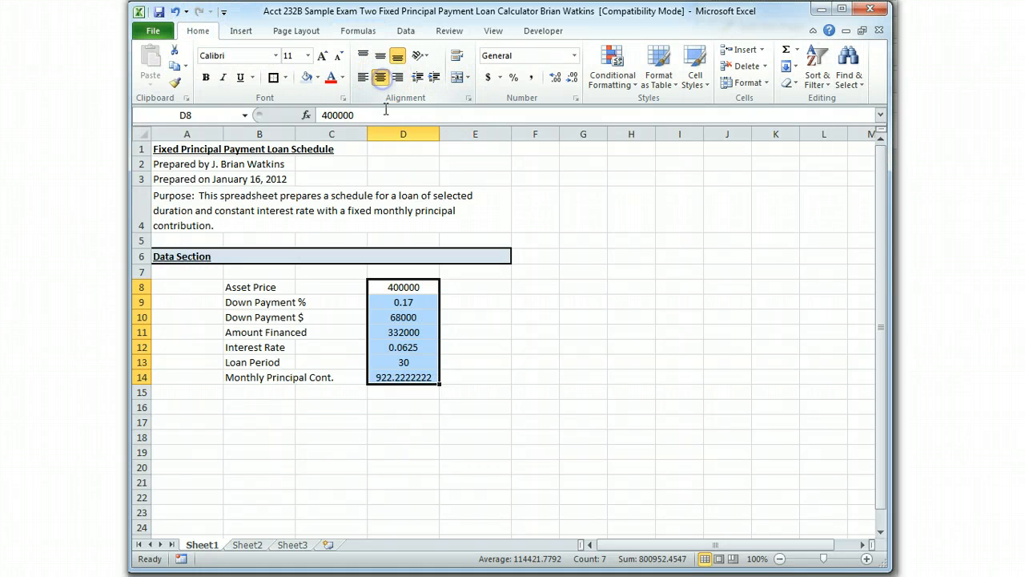
Step: Format the Asset Price in D8 as Currency
left_click(403, 290)
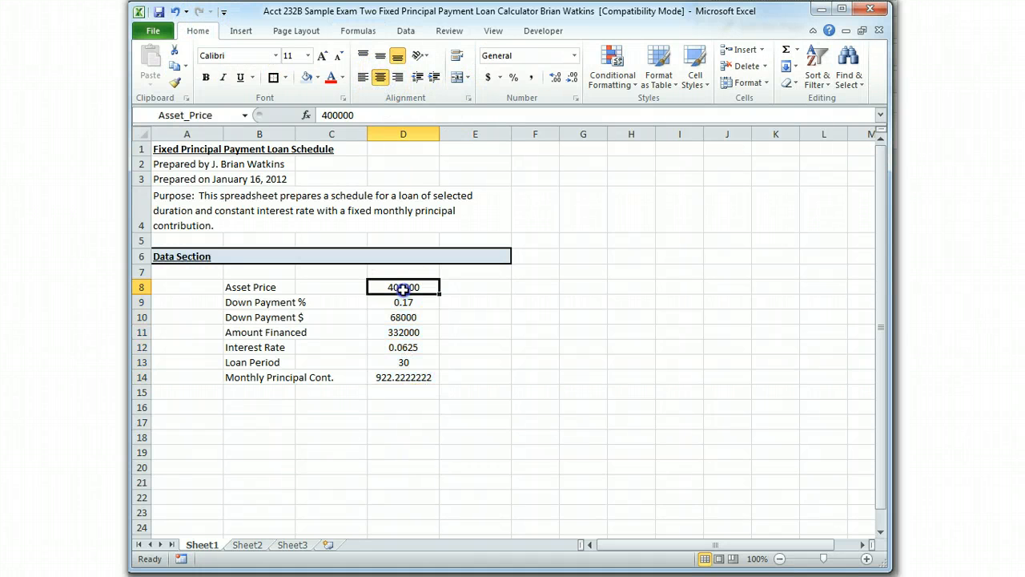
left_click(574, 56)
left_click(551, 145)
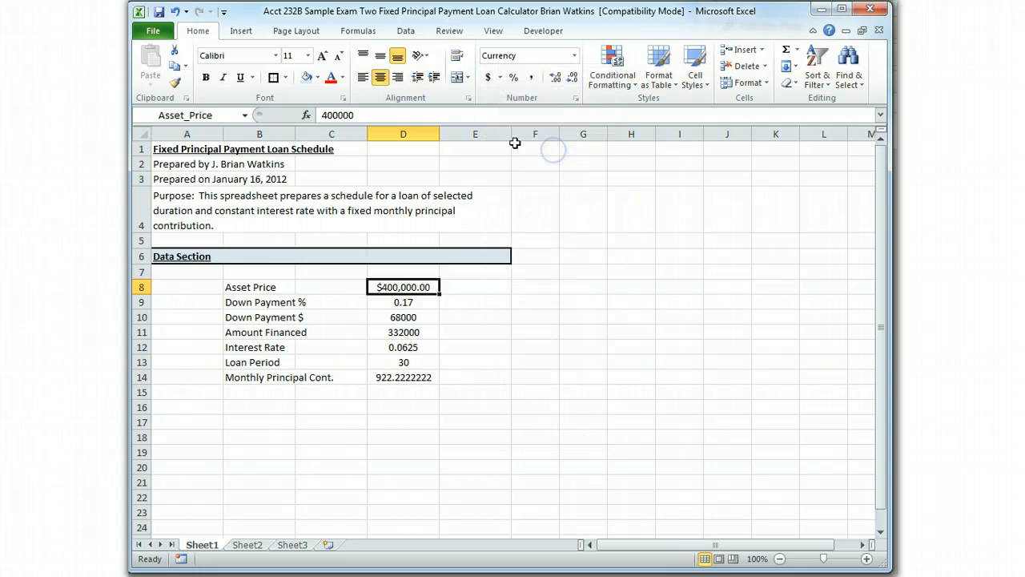
Step: Format the Down Payment % in D9 as a percentage with no decimal places
left_click(410, 302)
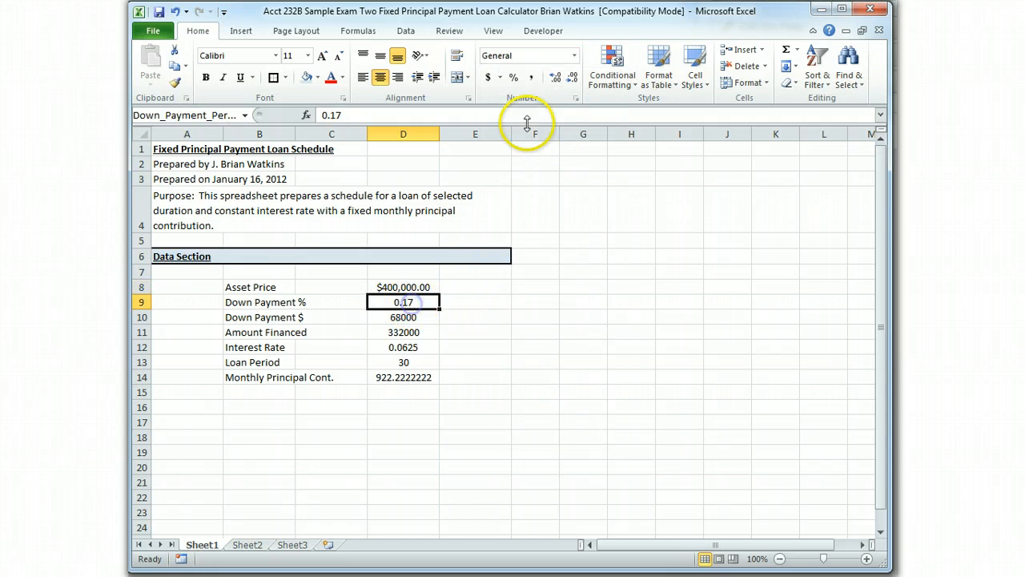
left_click(514, 77)
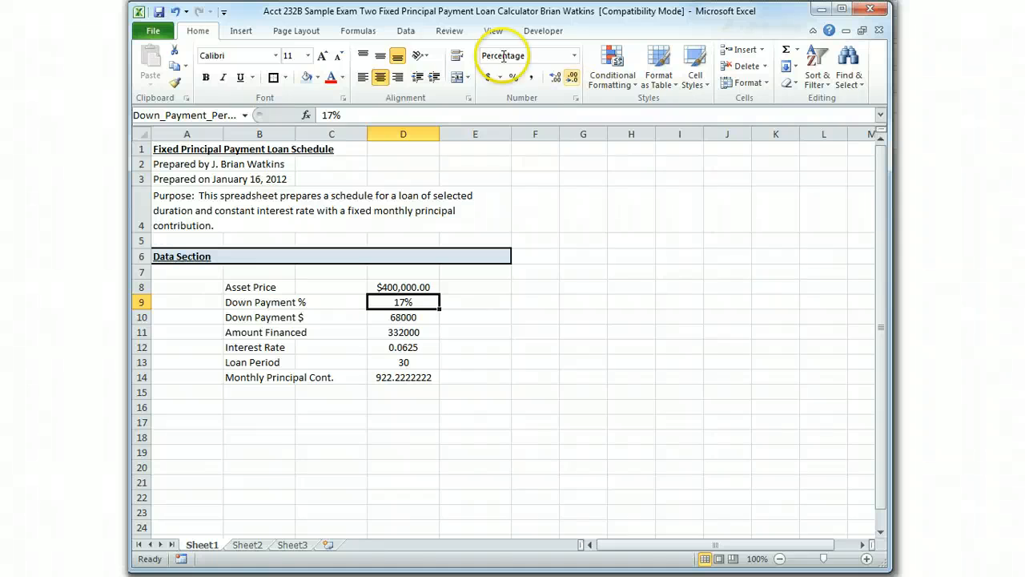
left_click(556, 79)
left_click(555, 79)
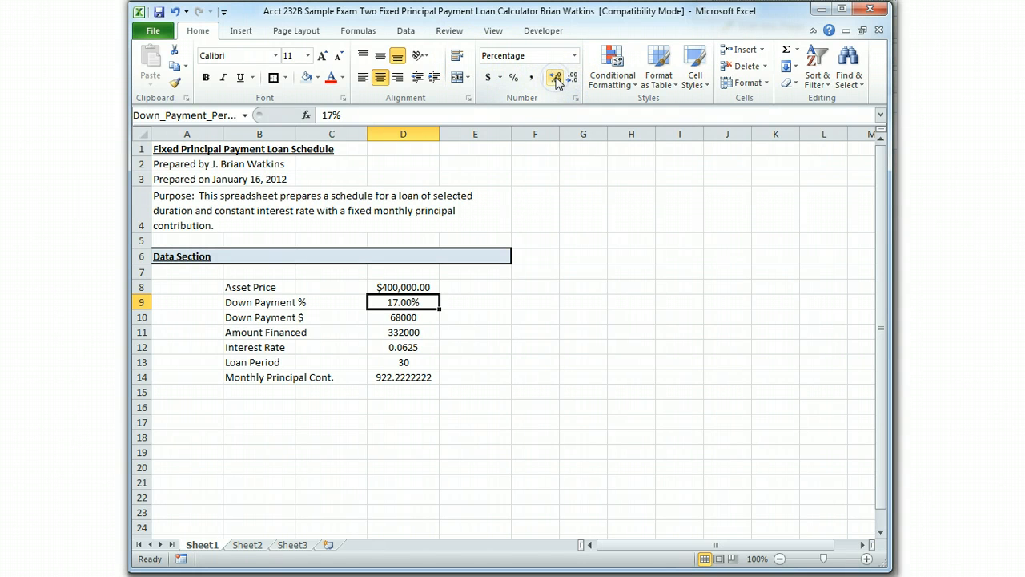
left_click(573, 80)
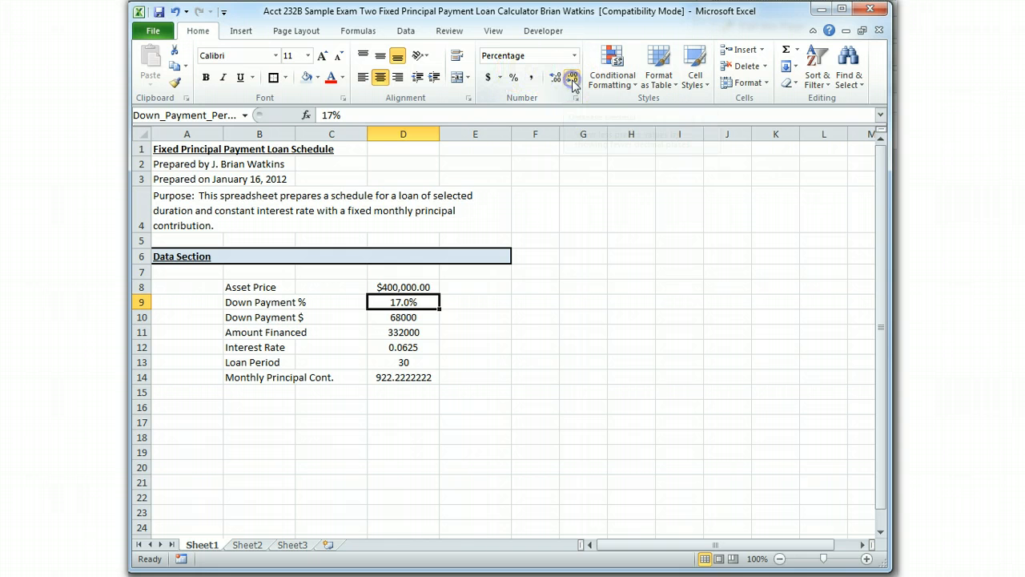
left_click(573, 80)
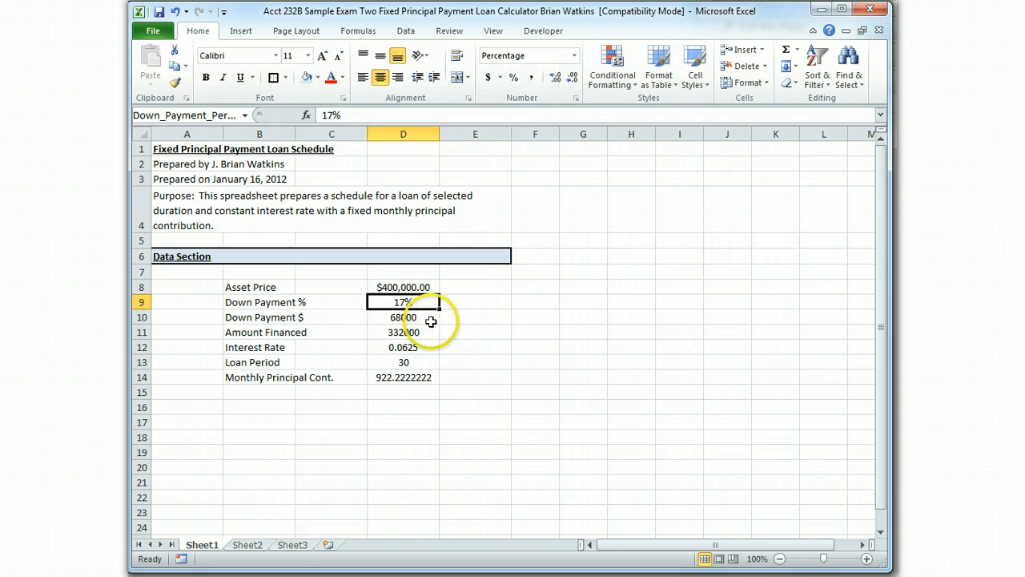
Step: Format the Down Payment $ in D10 and the Amount Financed in D11 as Currency
left_click(395, 318)
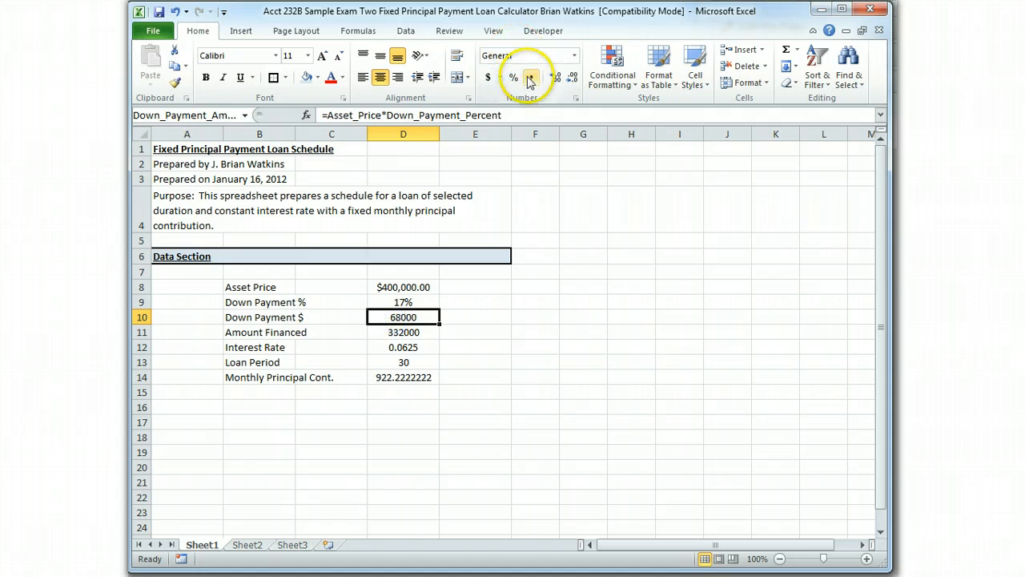
left_click(573, 55)
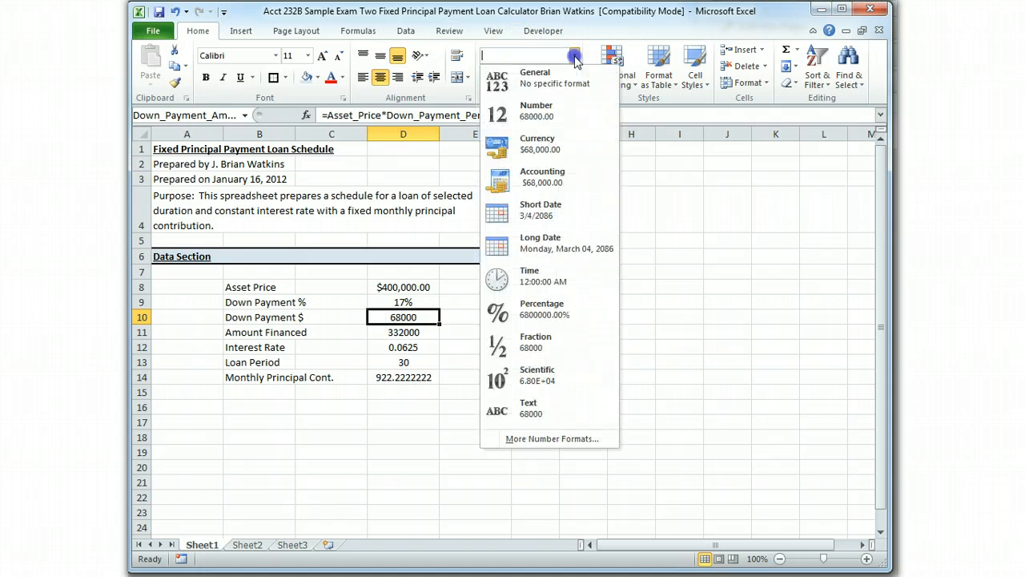
left_click(541, 144)
left_click(404, 334)
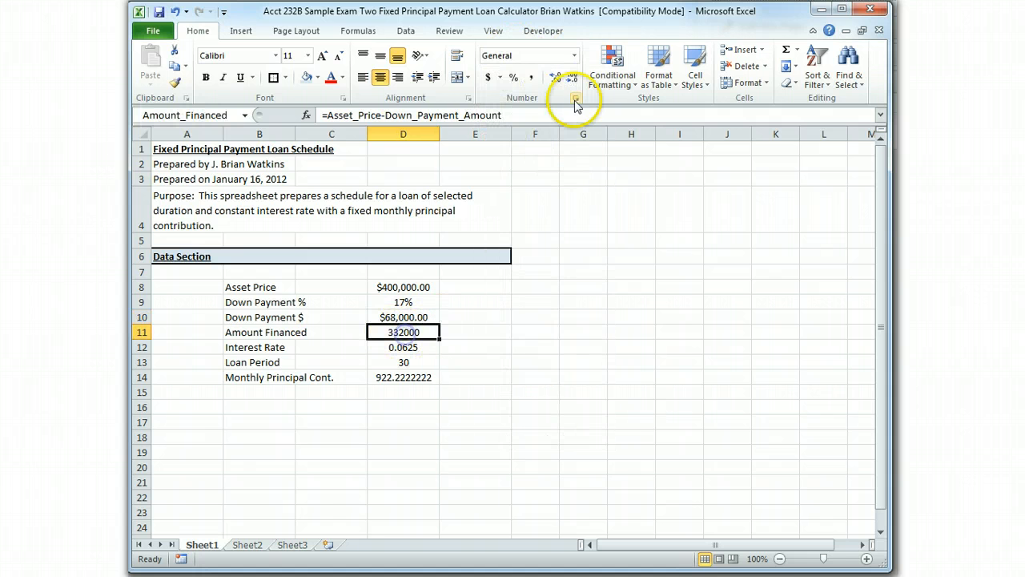
left_click(574, 55)
left_click(547, 152)
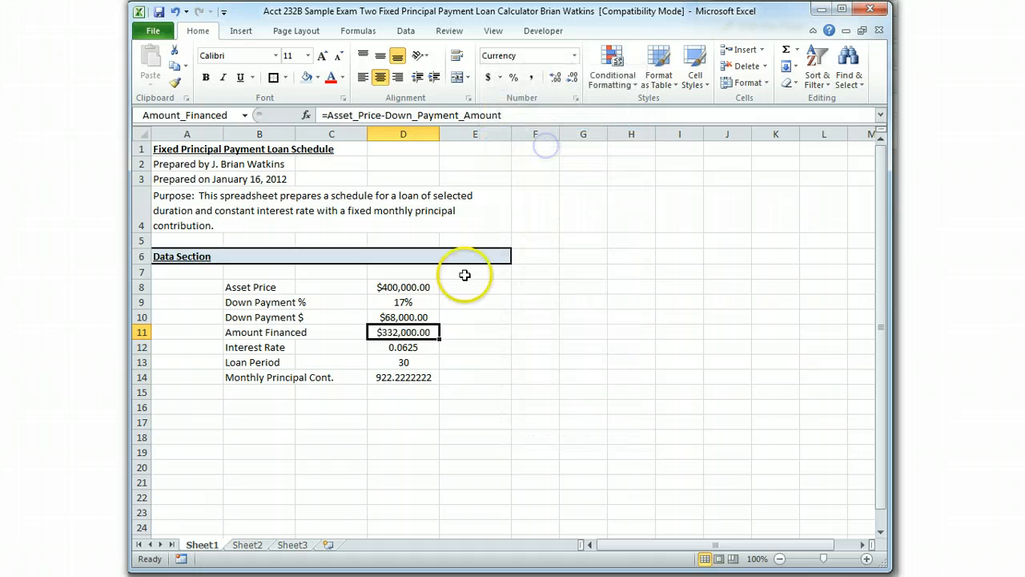
Step: Format the Interest Rate in D12 as a percentage with two decimal places
left_click(405, 349)
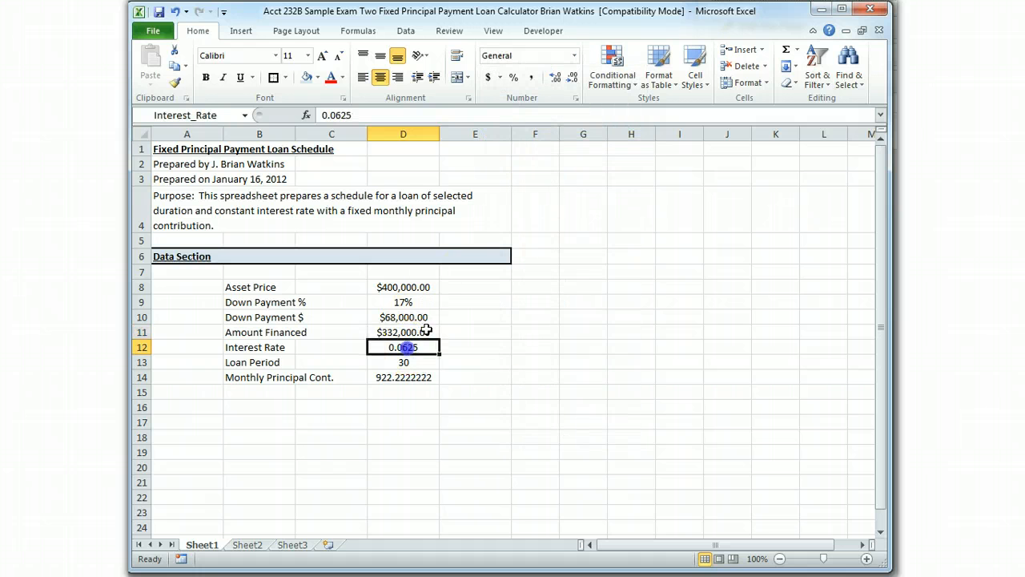
left_click(513, 78)
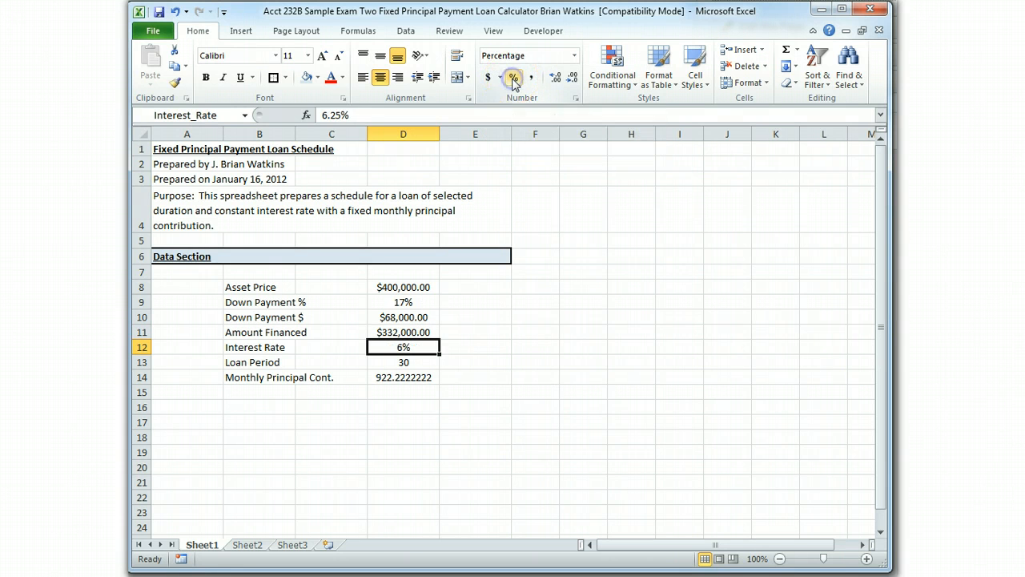
left_click(554, 79)
left_click(555, 79)
left_click(555, 79)
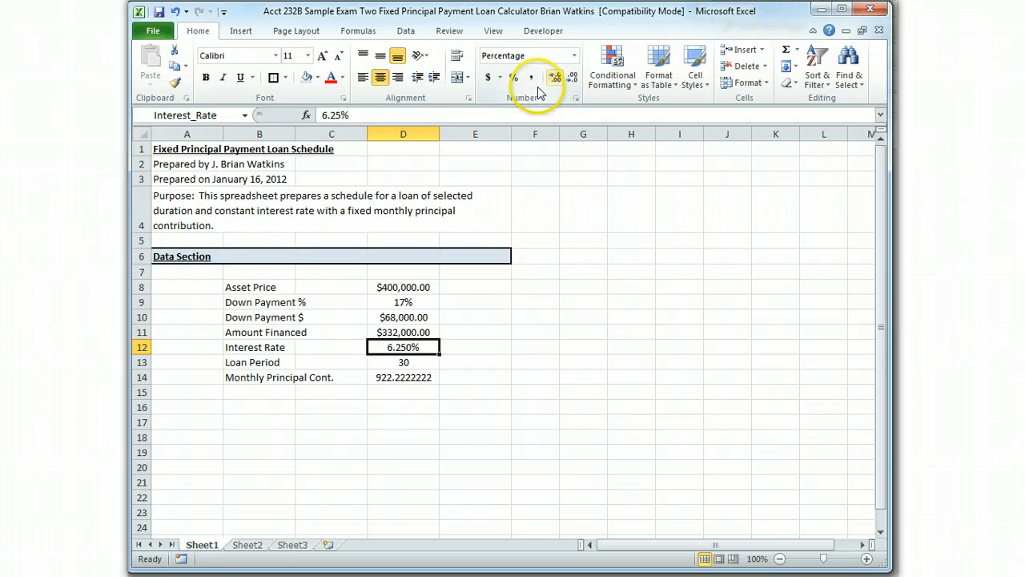
left_click(572, 78)
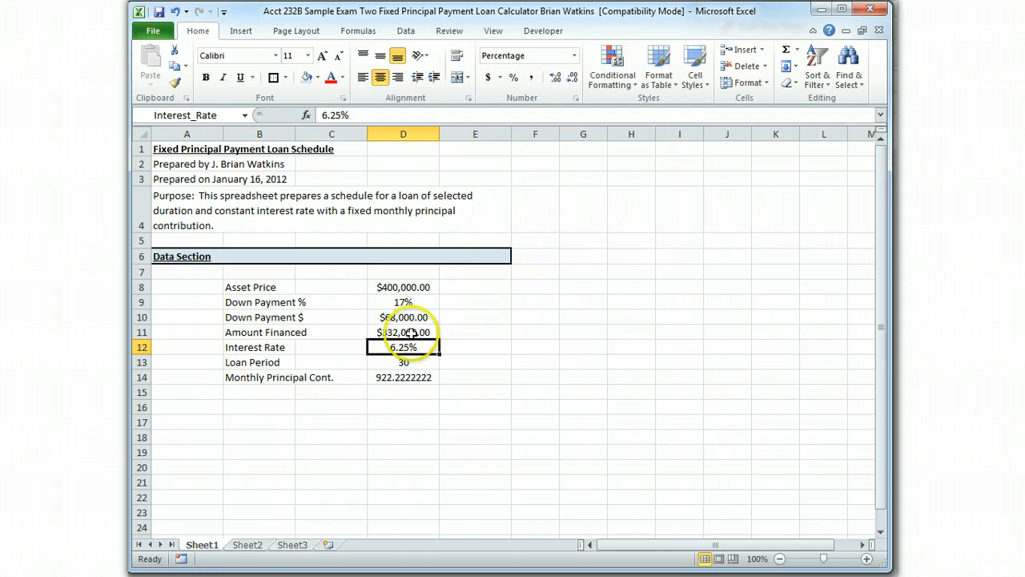
Step: Format the Monthly Principal Cont. in D14 as Currency
left_click(404, 378)
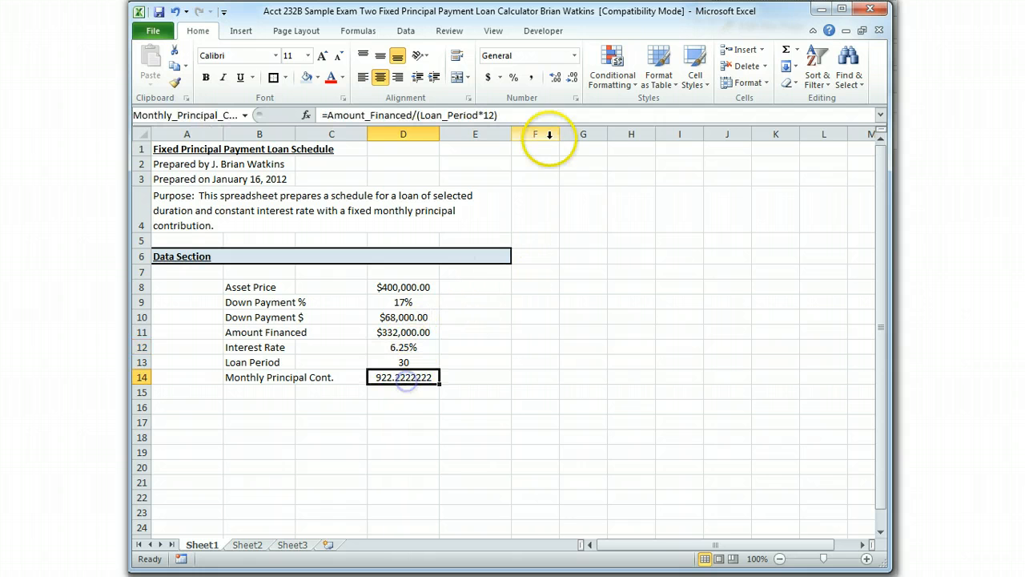
left_click(573, 56)
left_click(544, 153)
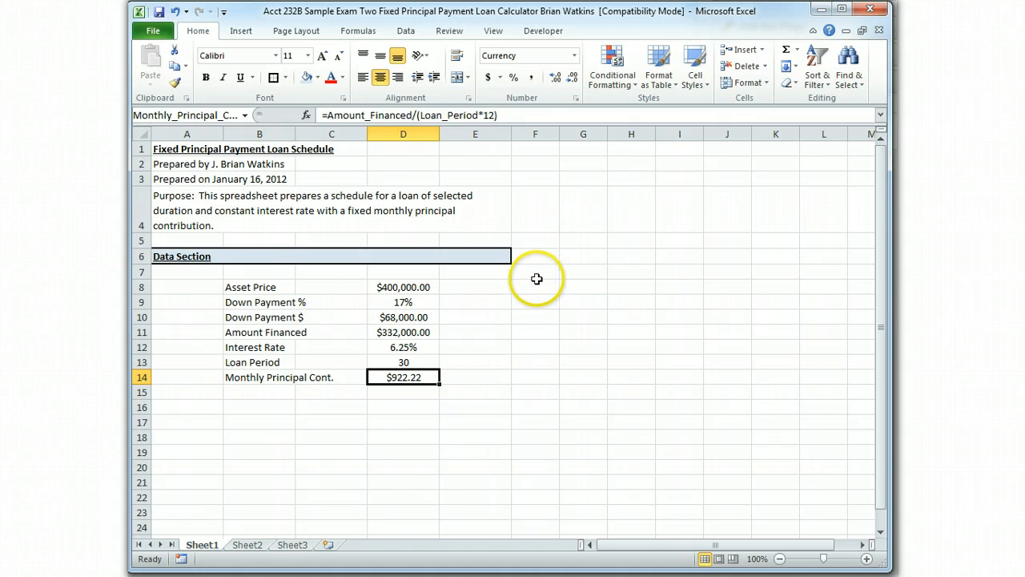
Step: Shade cells D8, D9, D12, D13 and D14 together with the same light blue fill as the Data Section heading
left_click(419, 287, "ctrl")
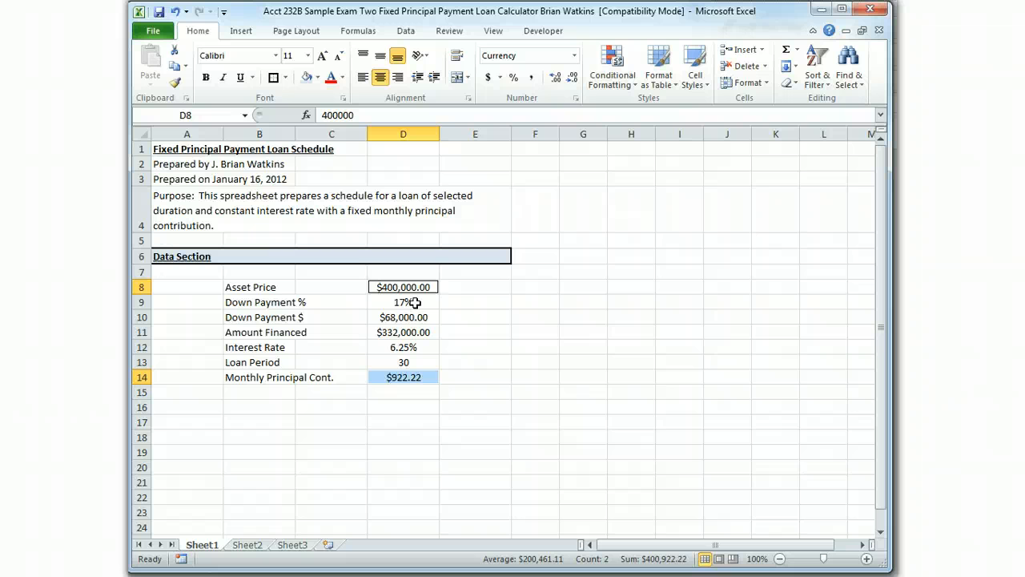
left_click(415, 303, "ctrl")
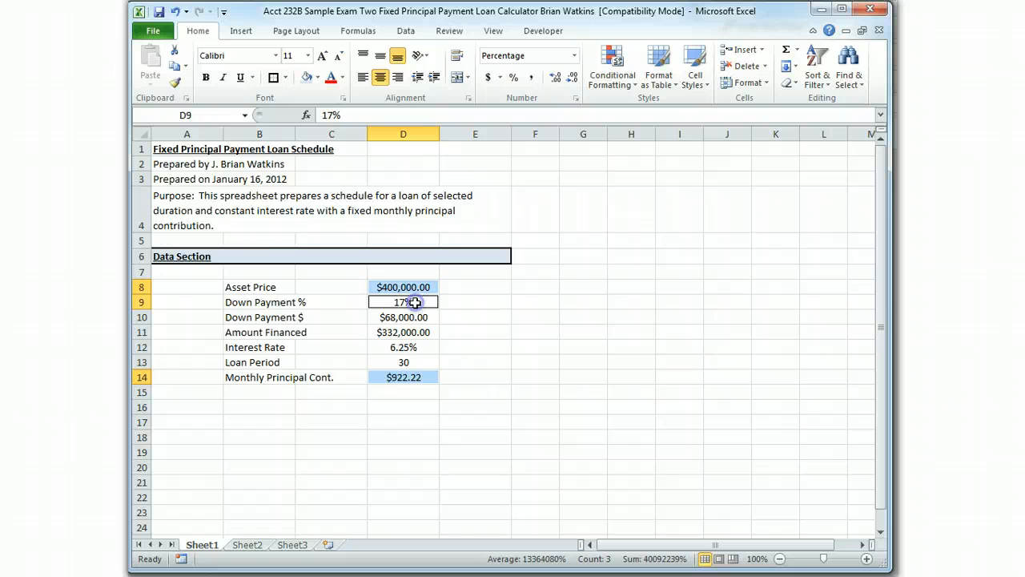
left_click(415, 348, "ctrl")
left_click(409, 363, "ctrl")
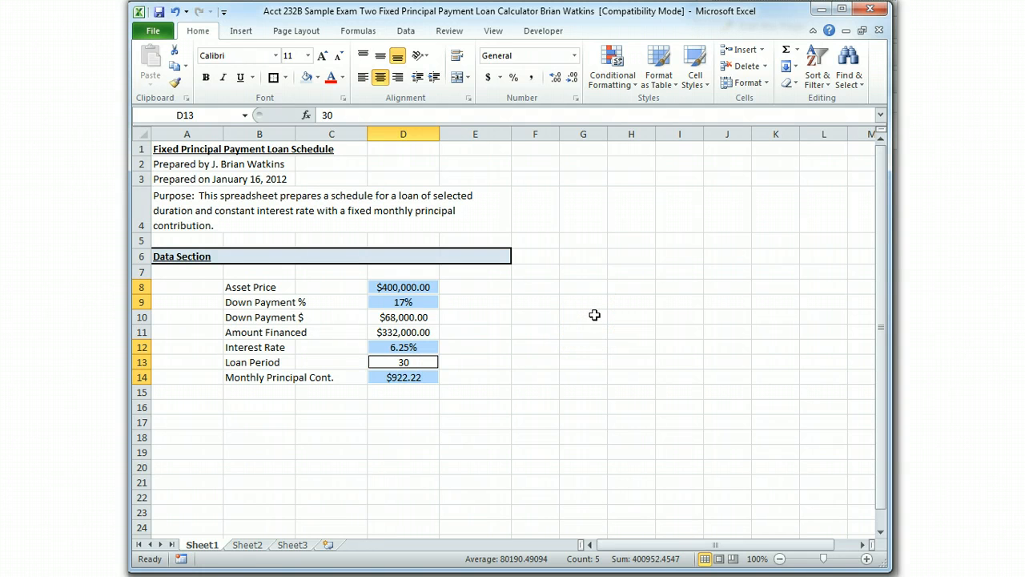
left_click(306, 79)
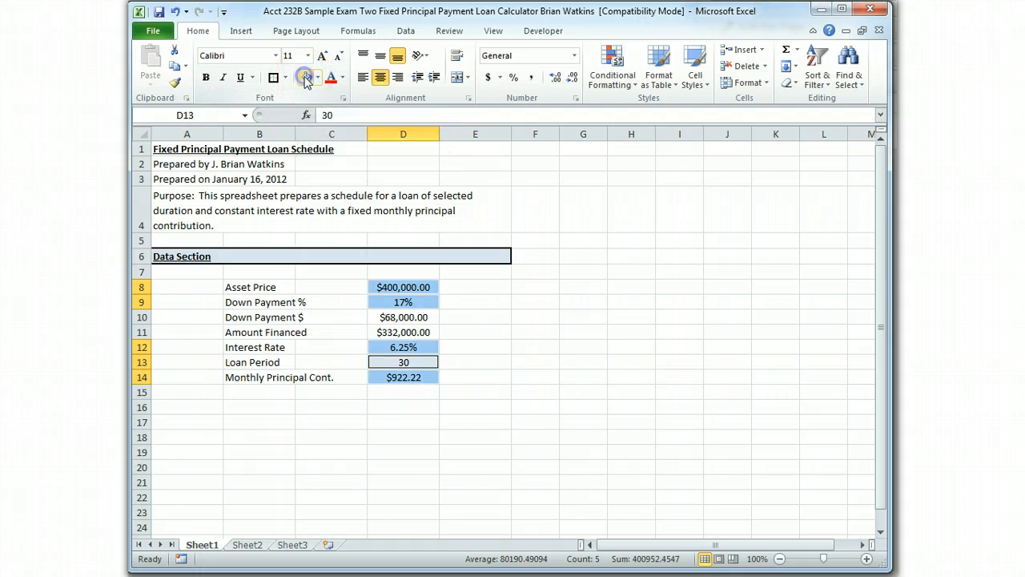
left_click(492, 329)
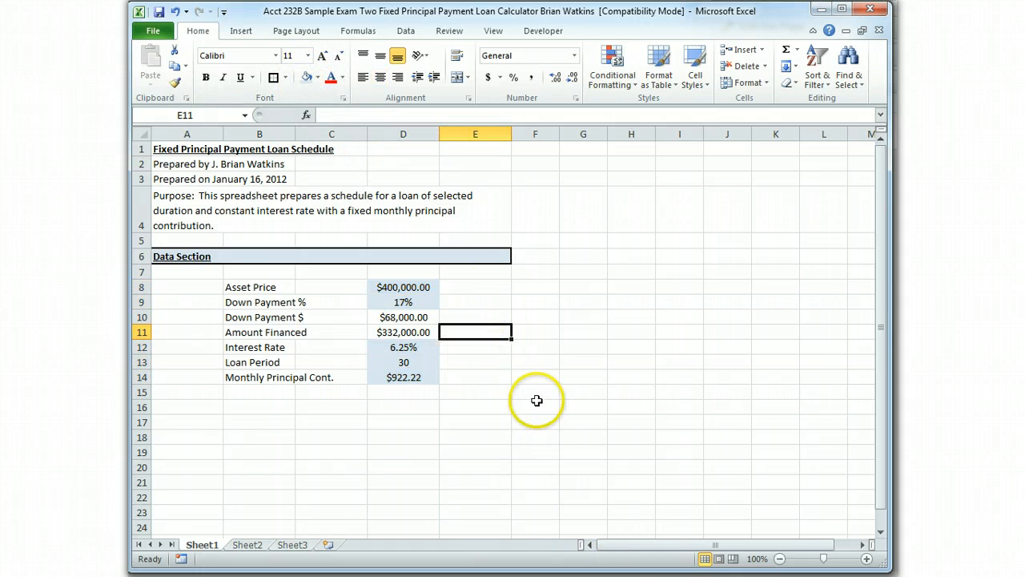
Step: Remove the fill color from the Monthly Principal Cont. cell D14, since it holds a formula
left_click(403, 376)
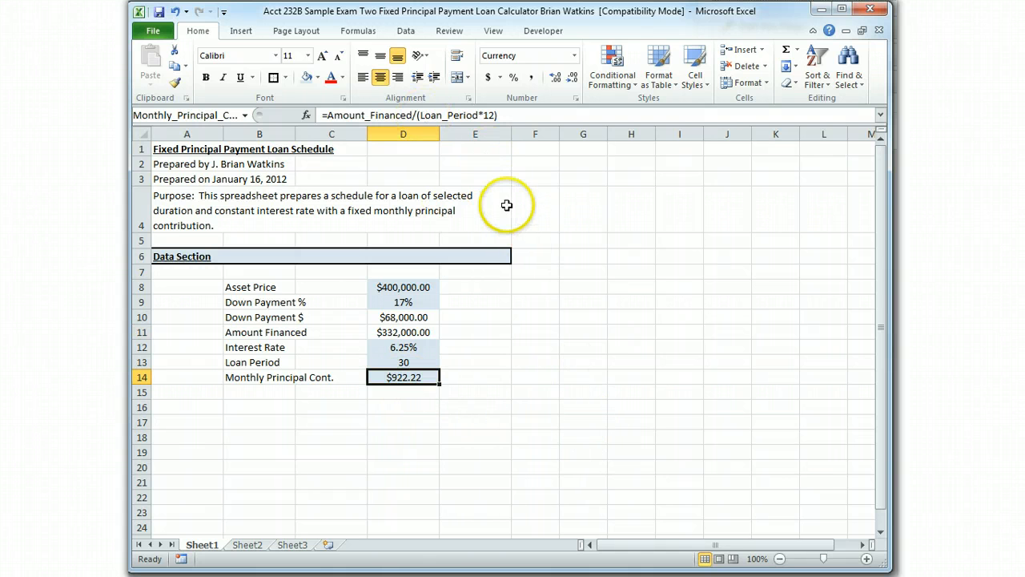
left_click(316, 76)
left_click(311, 201)
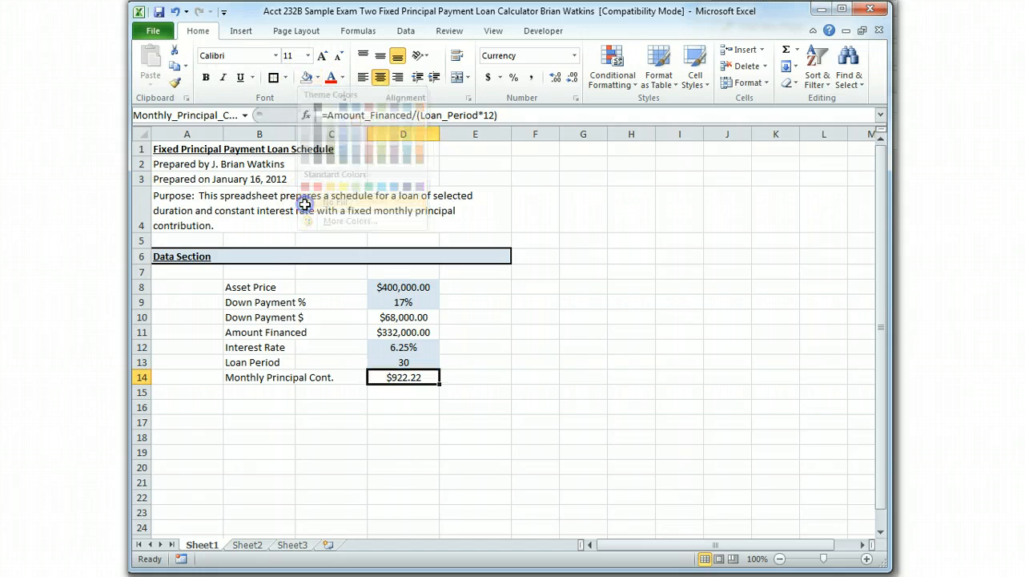
left_click(550, 362)
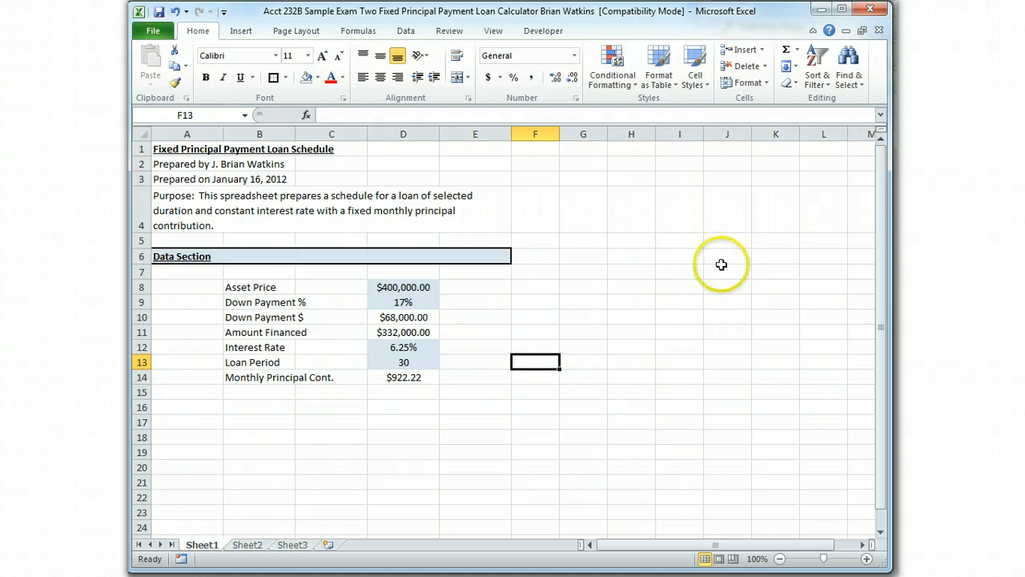
Step: Enter the heading "Answer Section" in cell A16
left_click(199, 408)
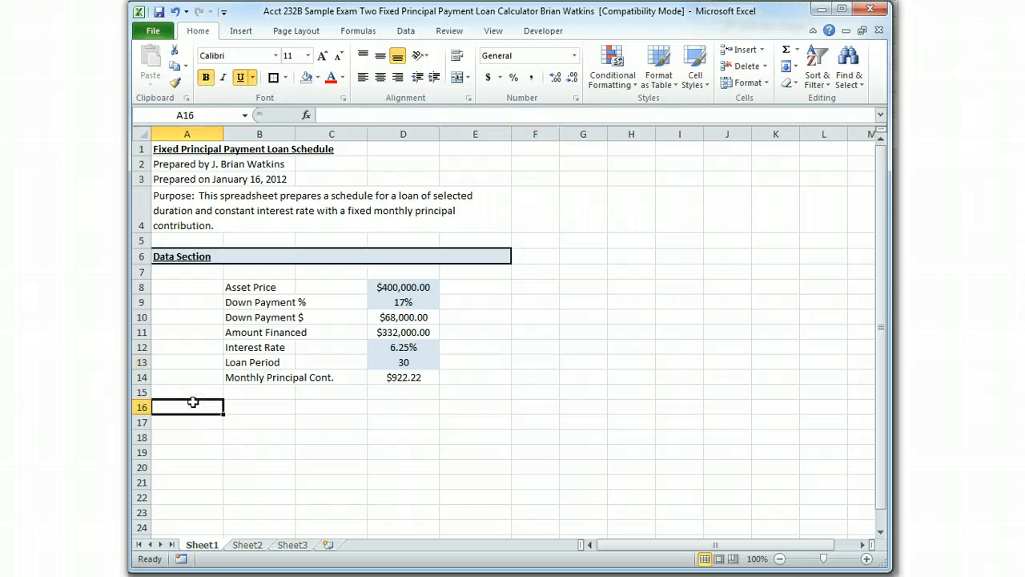
type("Answer SEction")
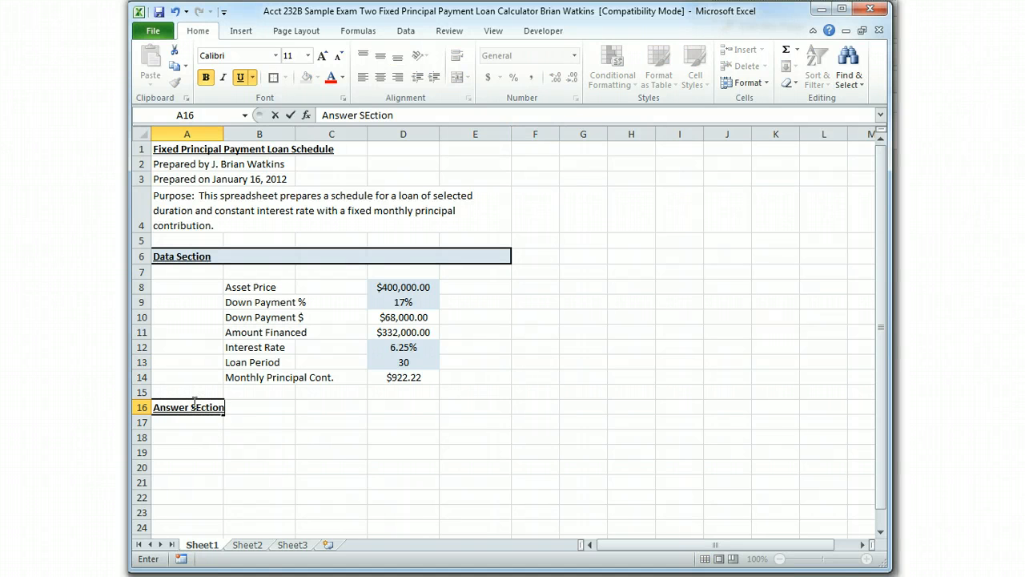
left_click(194, 402)
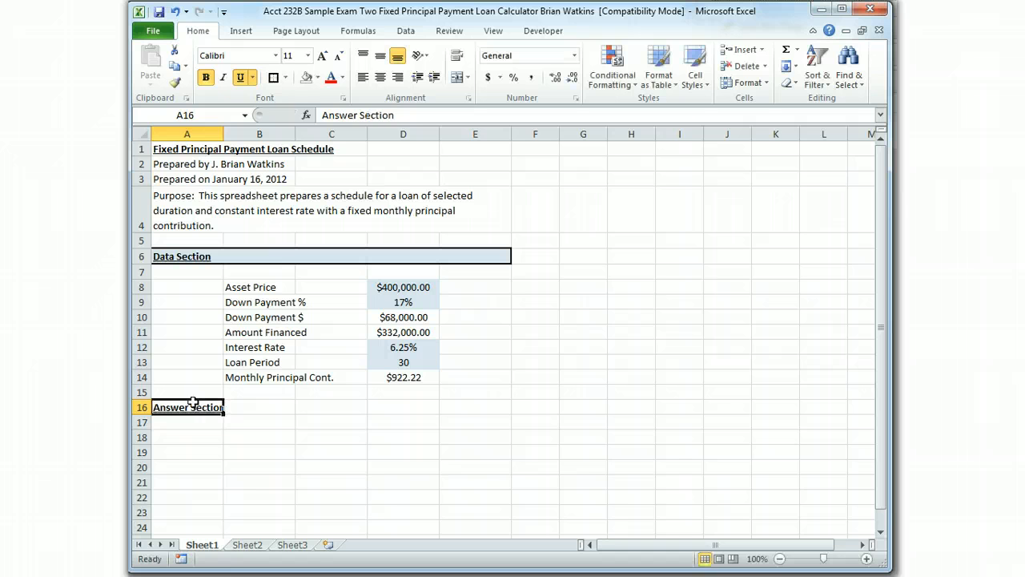
key("Return")
Step: Shade the Answer Section heading row A16:E16 light red and outline it with the same box border as the Data Section heading
left_click_drag(173, 407, 469, 407)
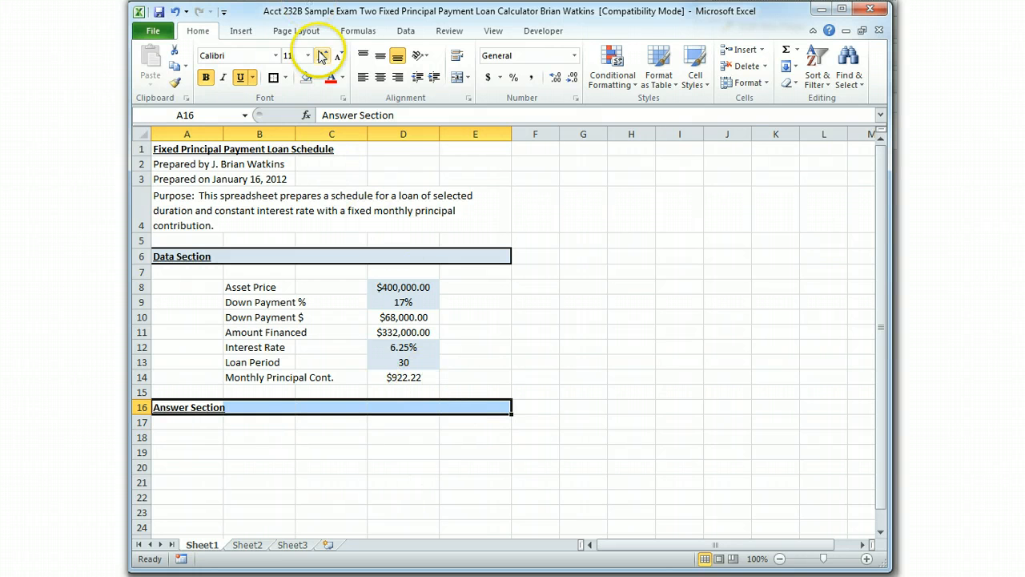
left_click(316, 78)
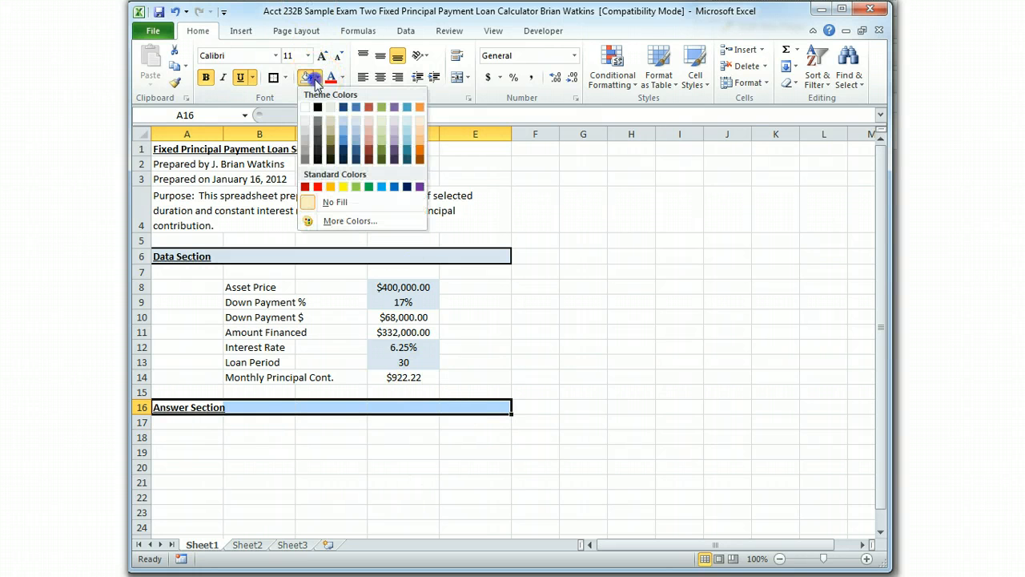
left_click(382, 125)
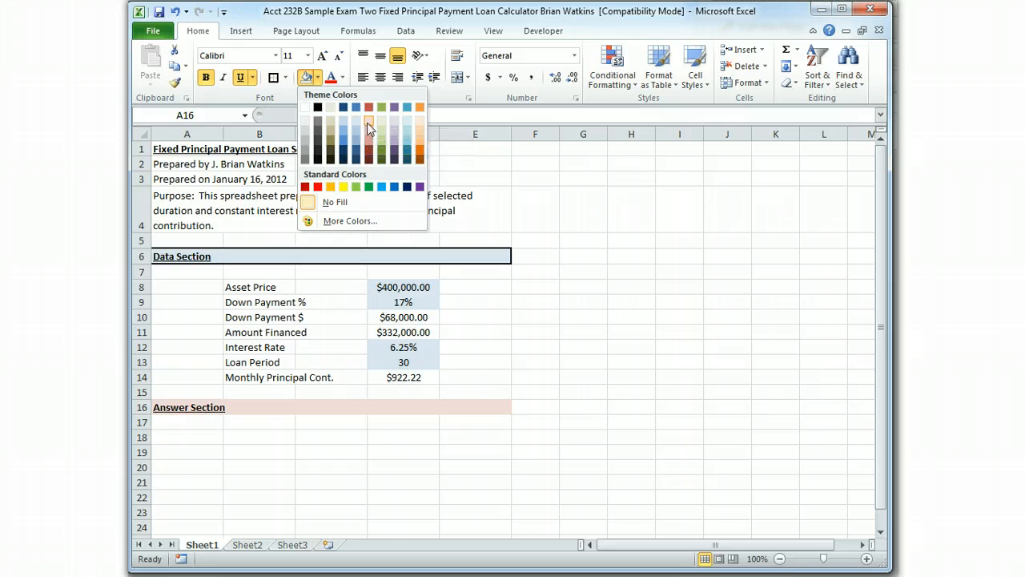
left_click(368, 122)
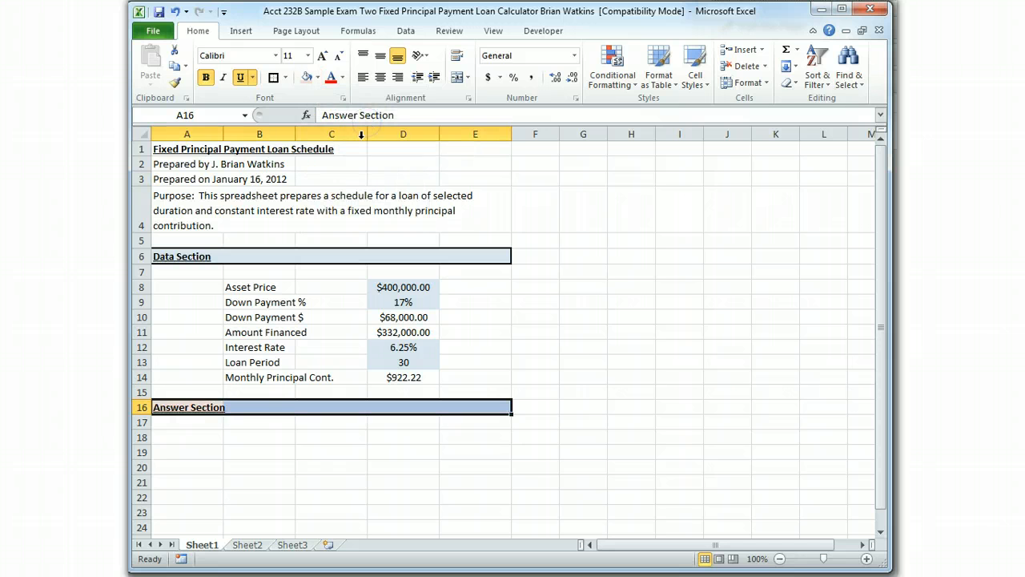
left_click(277, 79)
left_click(251, 445)
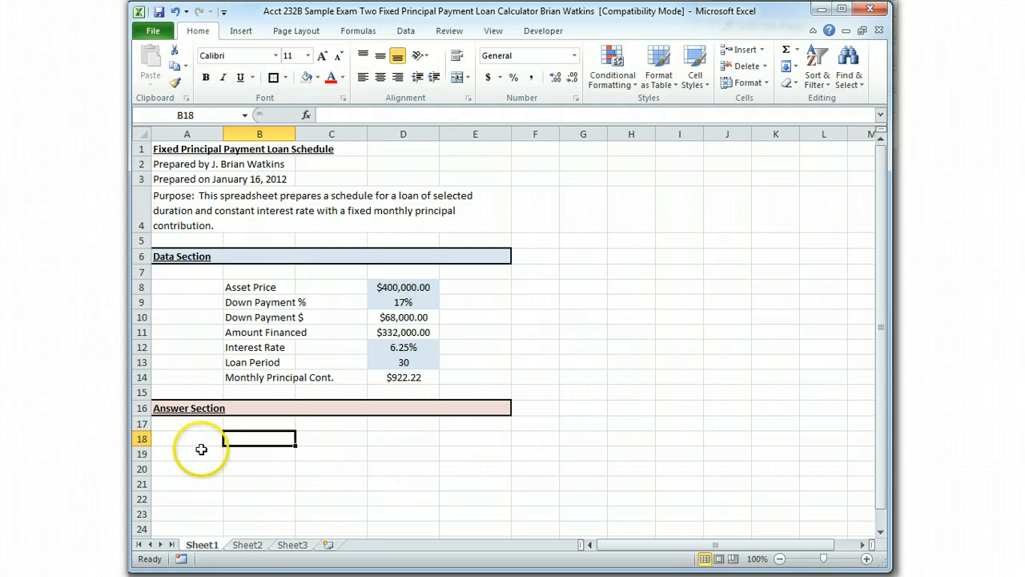
Step: Enter the column headings Month, Payment, Interest, Principal and Balance across cells A18 to E18
left_click(203, 439)
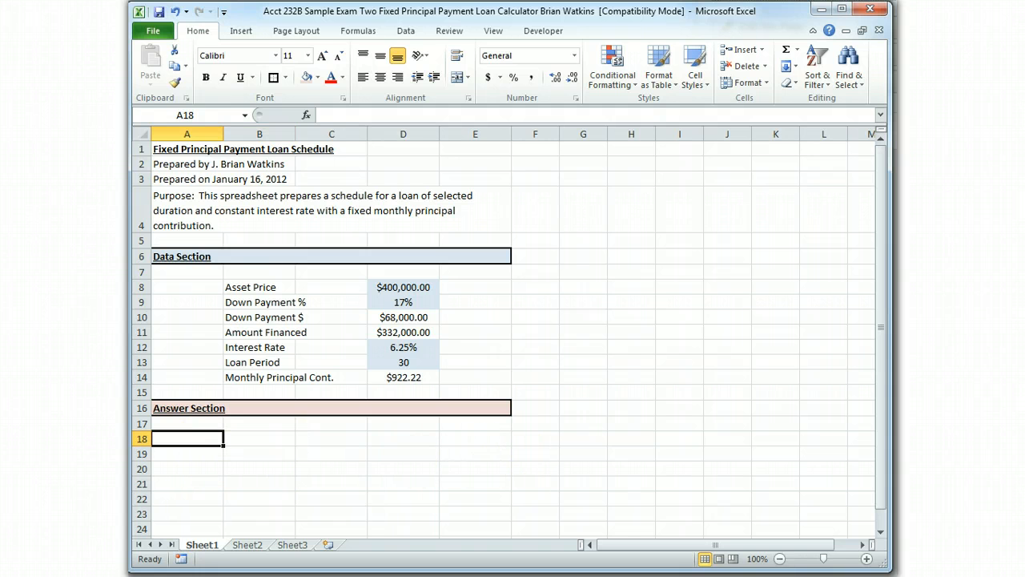
type("Month")
key("Tab")
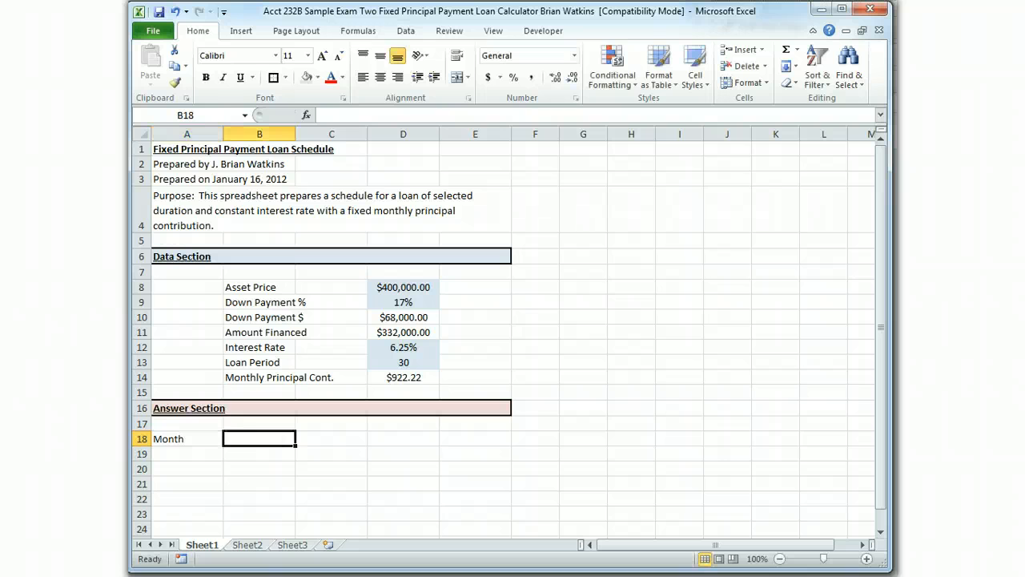
type("Payment")
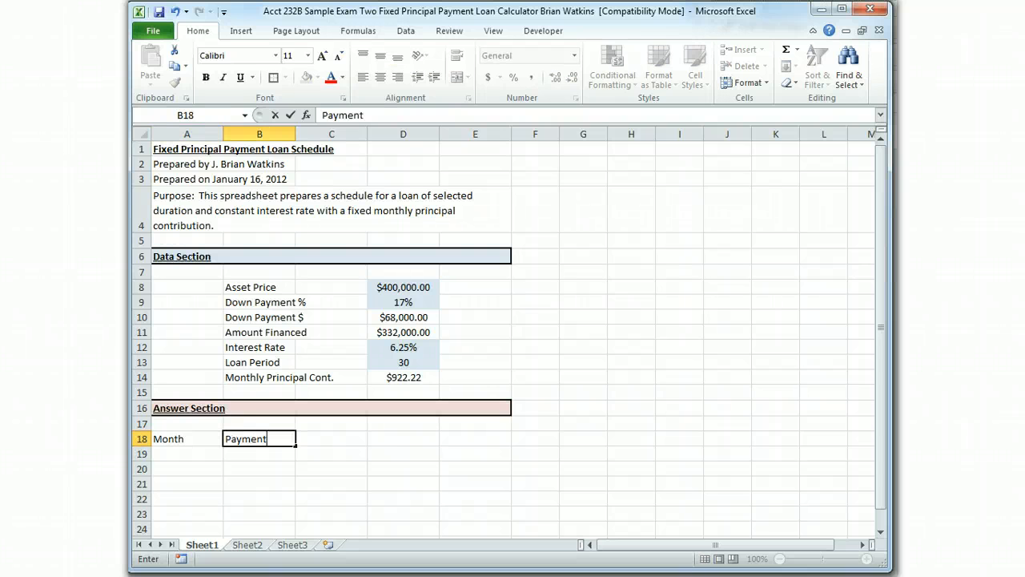
key("Tab")
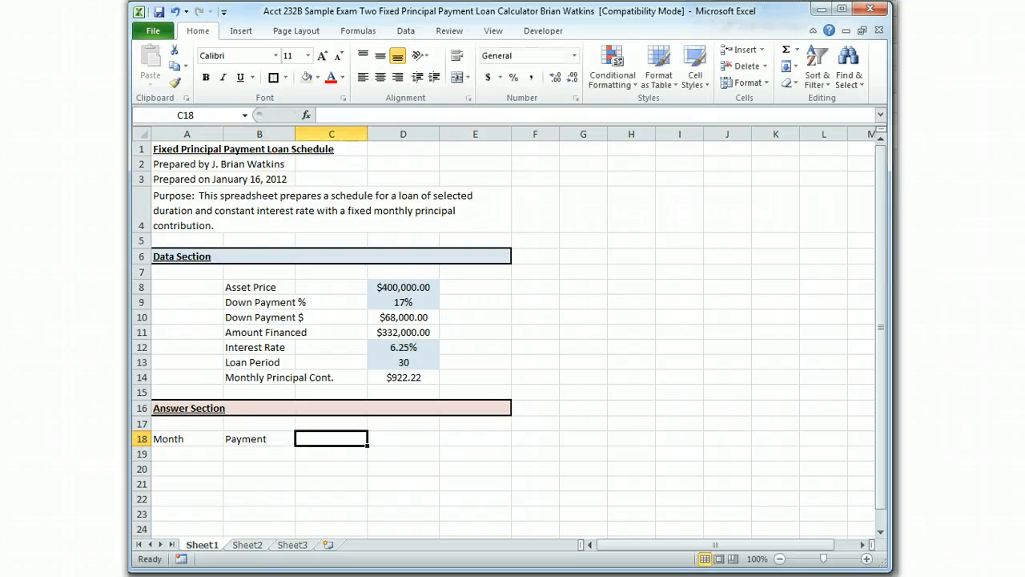
type("I")
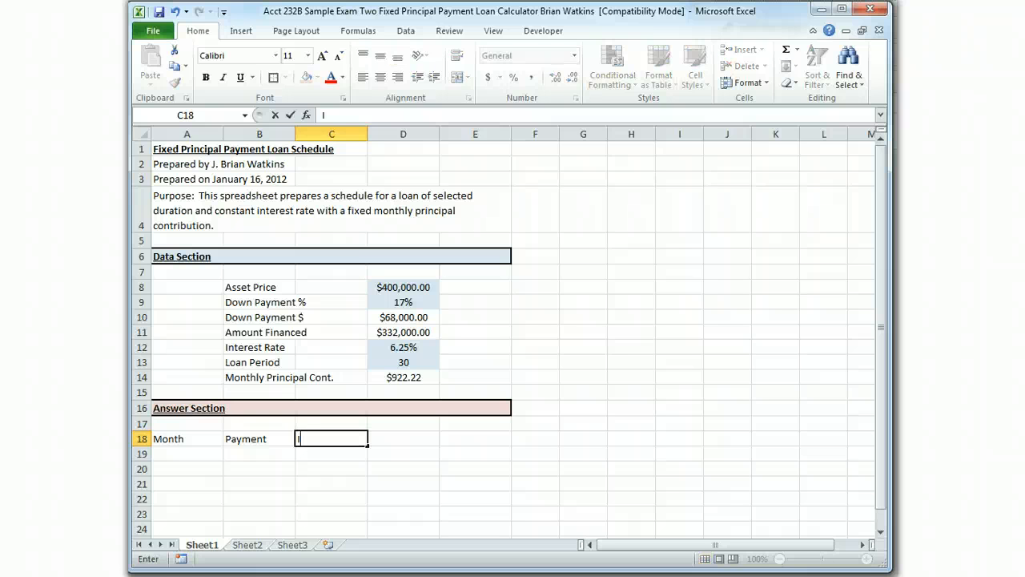
type("nterest")
key("Tab")
type("Pri")
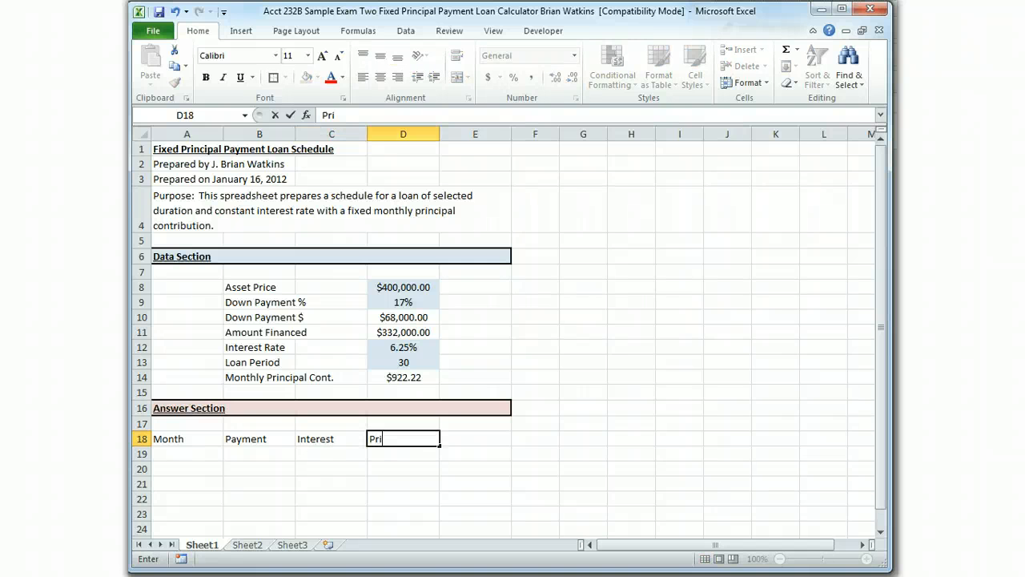
key("Tab")
type("B")
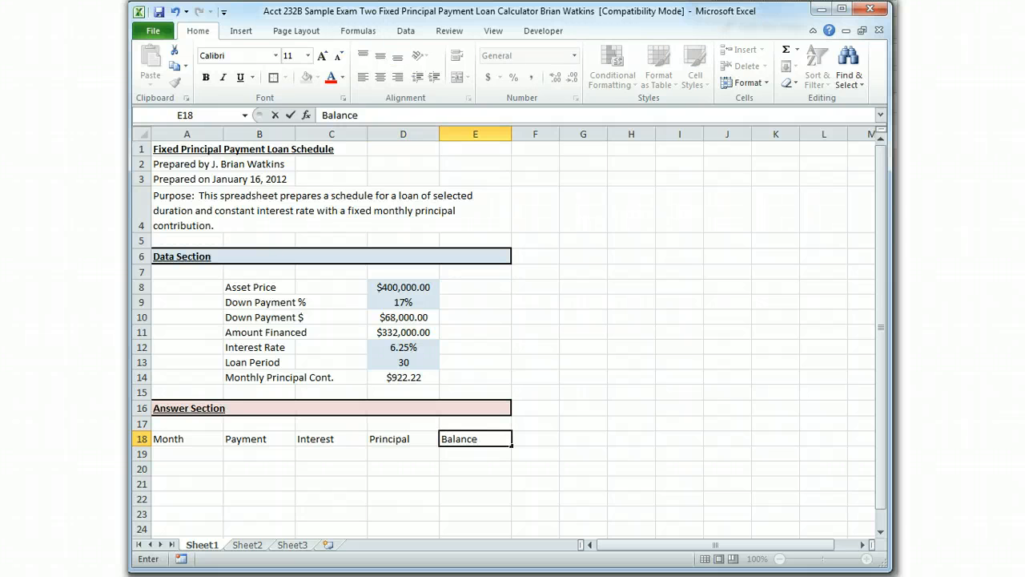
Step: Make the column headings in A18:E18 bold, underlined and centered
left_click_drag(177, 439, 473, 439)
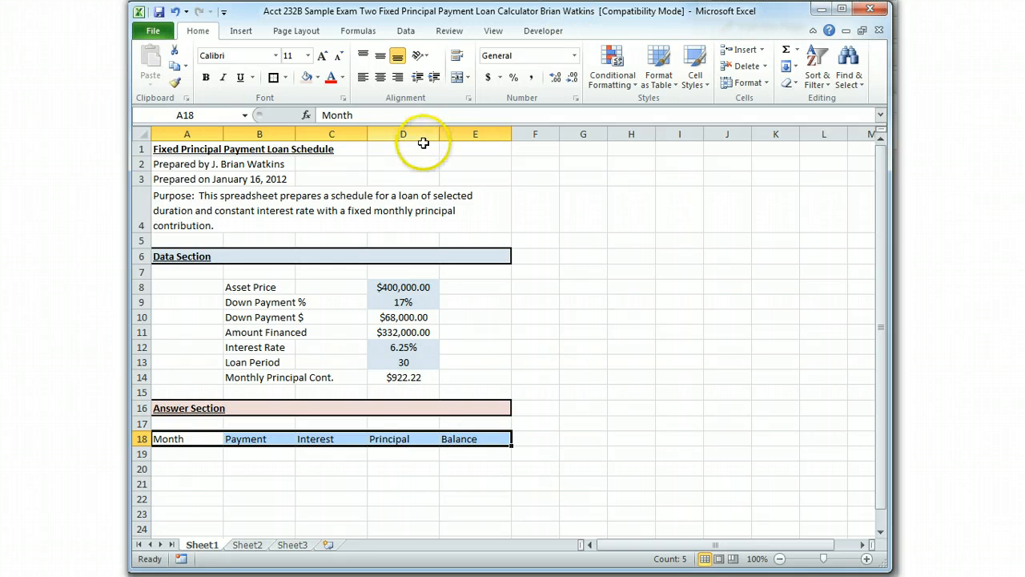
left_click(206, 78)
left_click(240, 78)
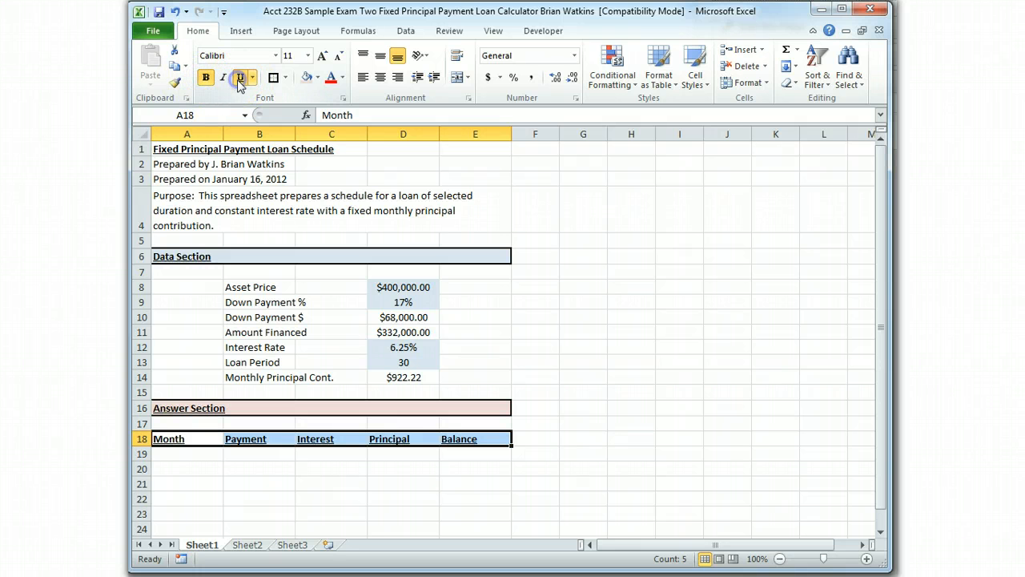
left_click(380, 77)
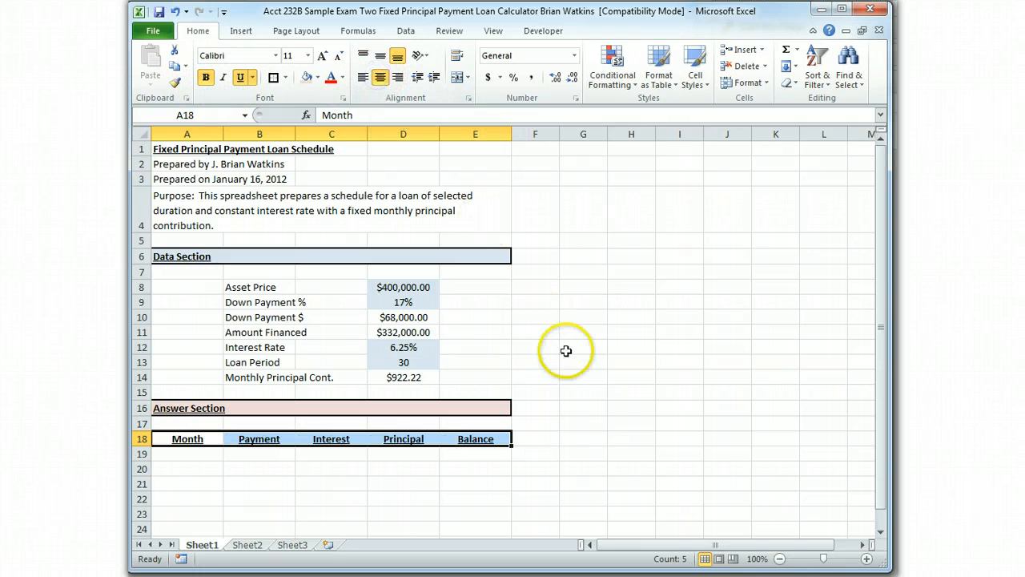
Step: Enter 0 as the first month in cell A19 and center it
left_click(204, 455)
type("0")
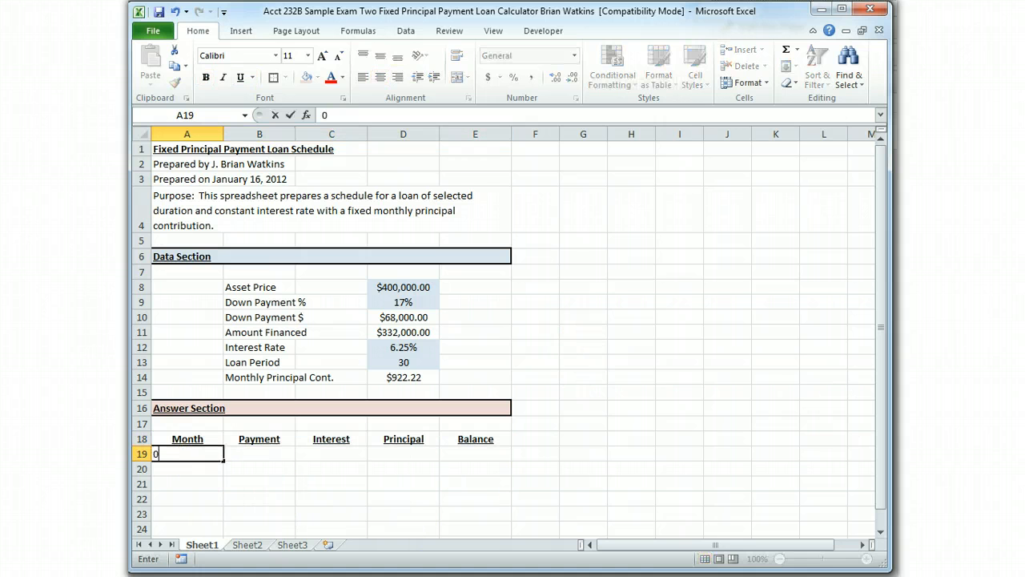
key("Tab")
key("Right")
key("Right")
key("Left")
key("Left")
key("Left")
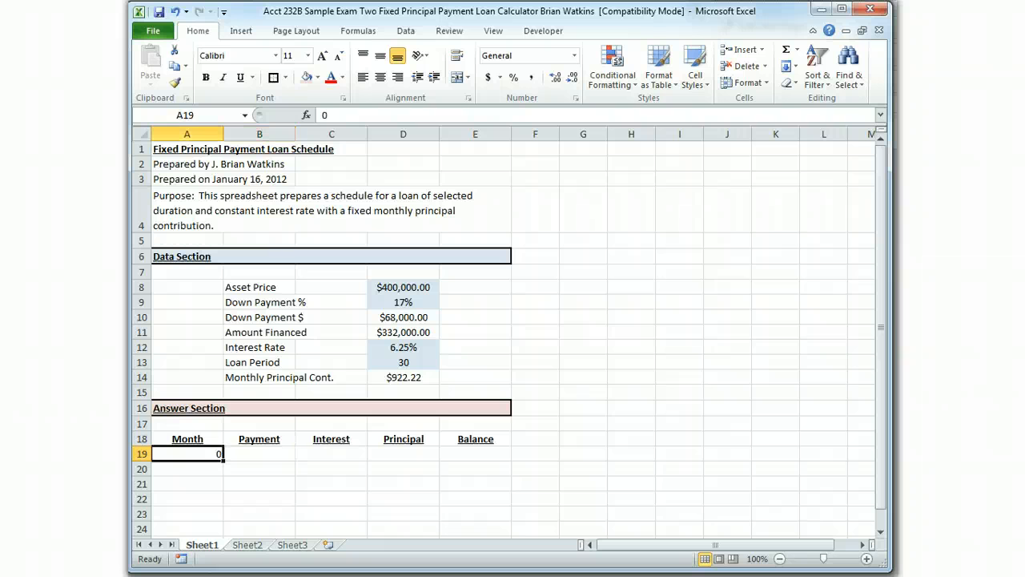
left_click(381, 77)
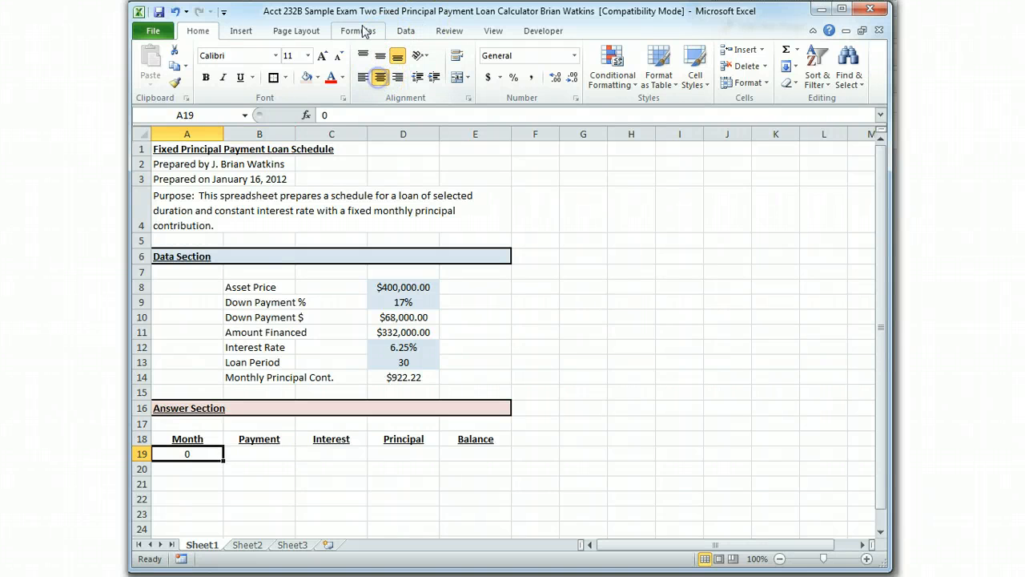
Step: Enter the formula =Amount_Financed in E19 as the opening loan balance
key("Right")
key("Right")
key("Right")
key("Right")
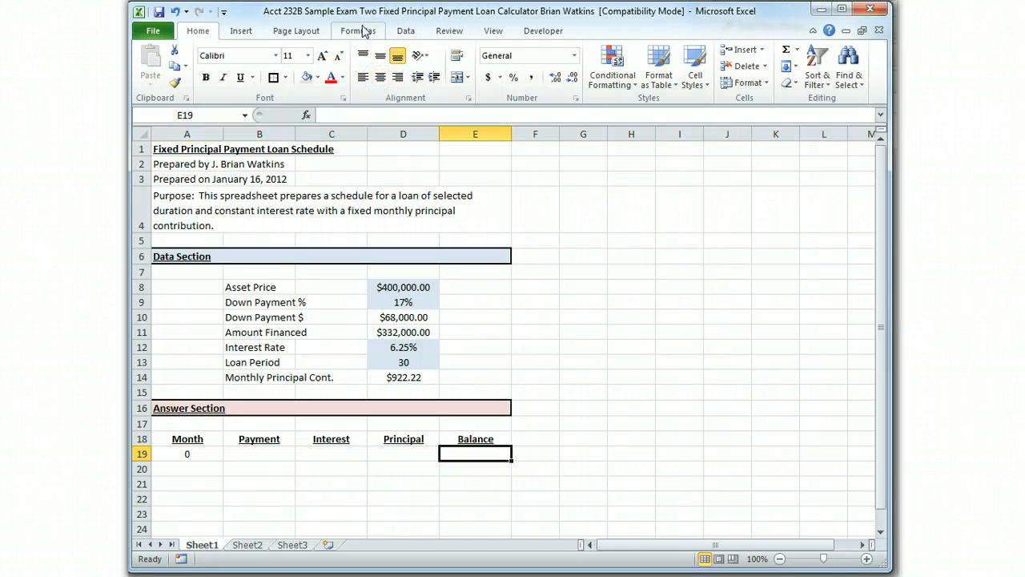
type("=")
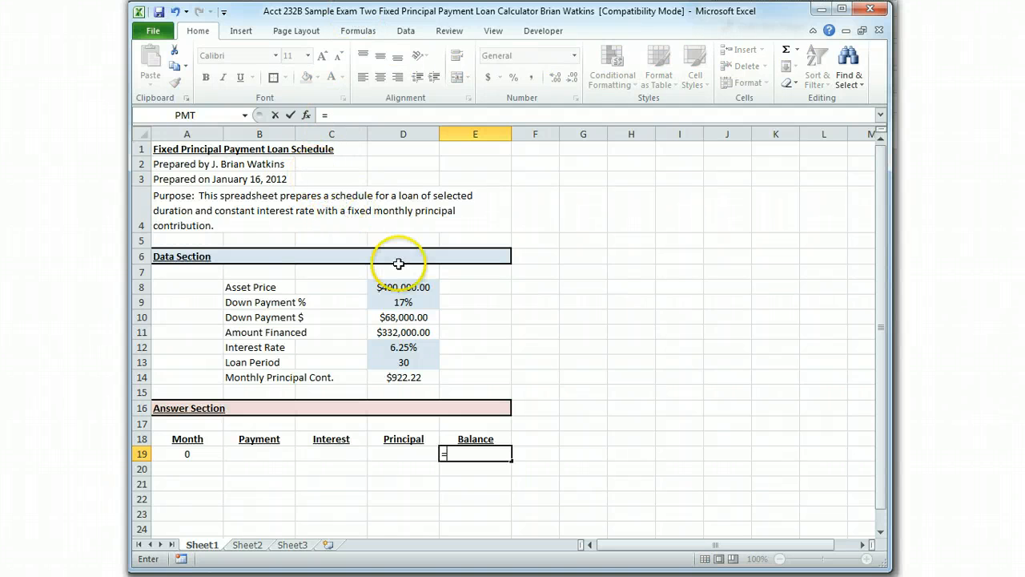
left_click(405, 334)
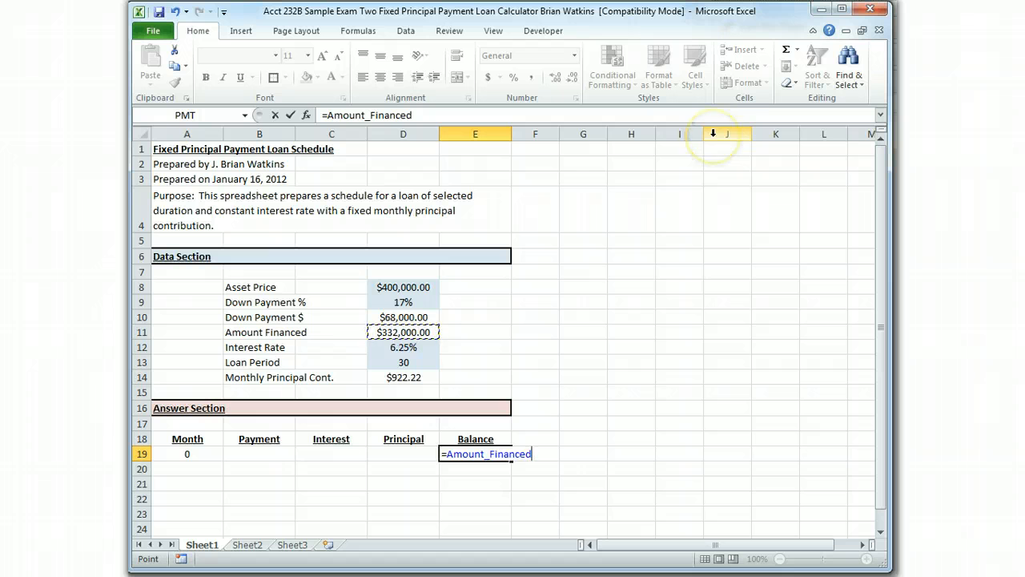
key("Return")
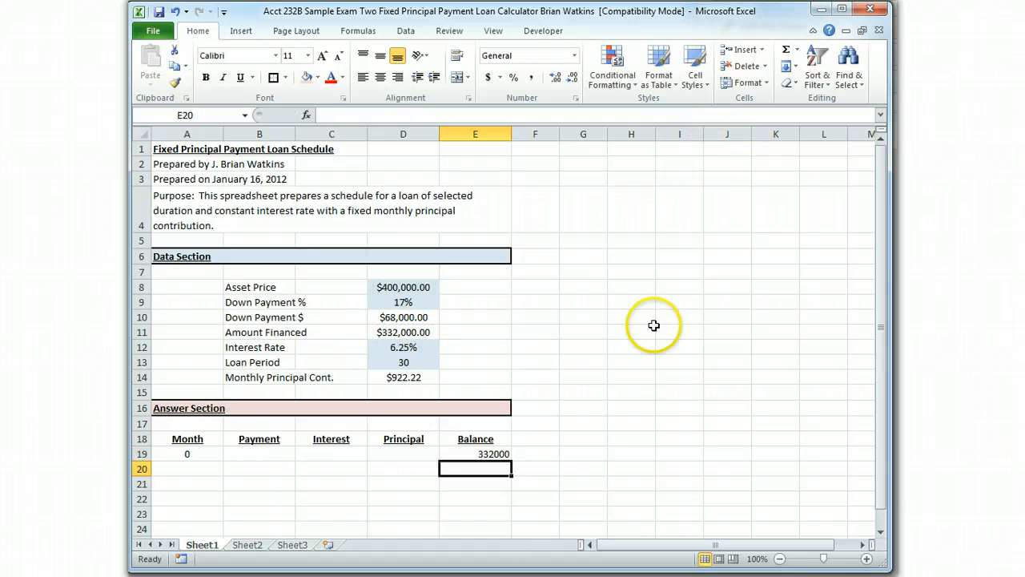
Step: Format the opening balance in E19 as Currency
left_click(490, 454)
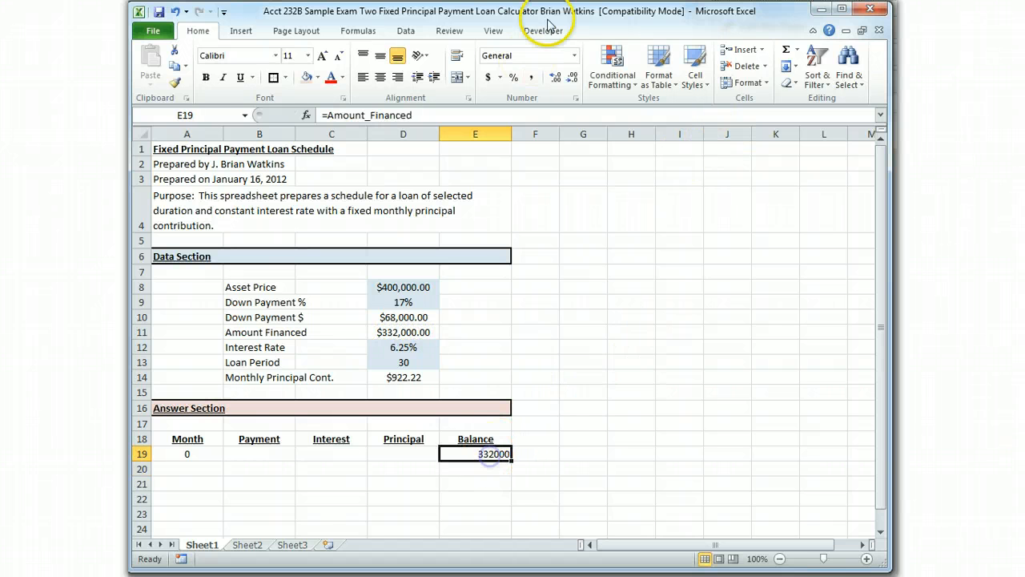
left_click(575, 55)
left_click(543, 143)
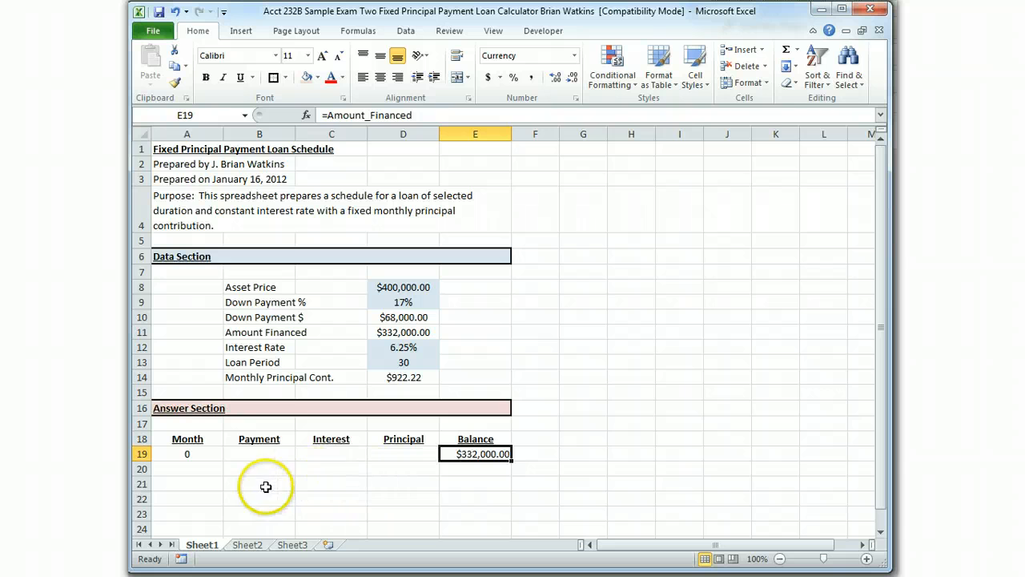
Step: Enter month numbers 1 and 2 in cells A20 and A21
left_click(205, 469)
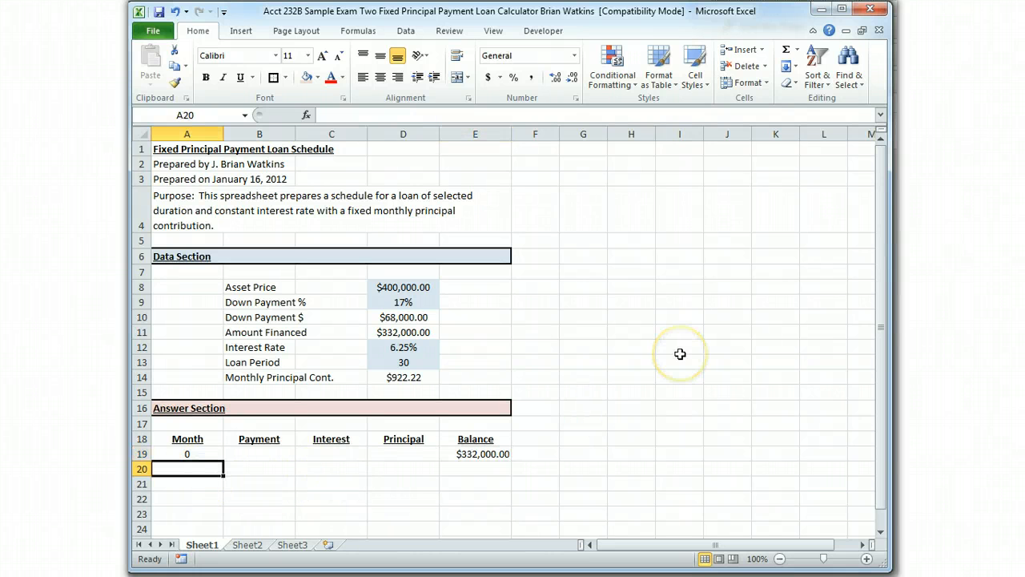
type("1")
key("Return")
type("2")
key("Return")
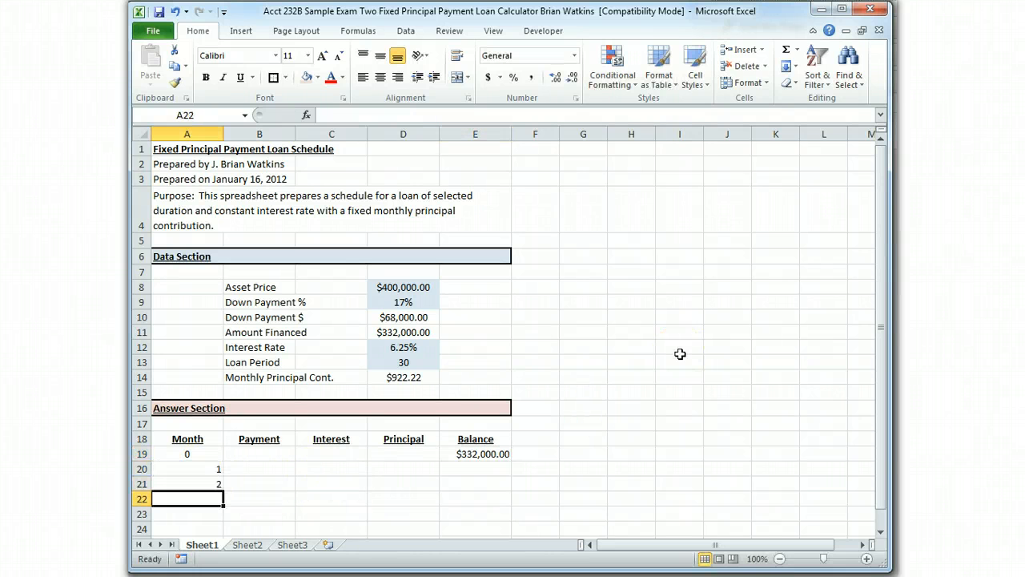
key("Up")
key("Up")
key("Up")
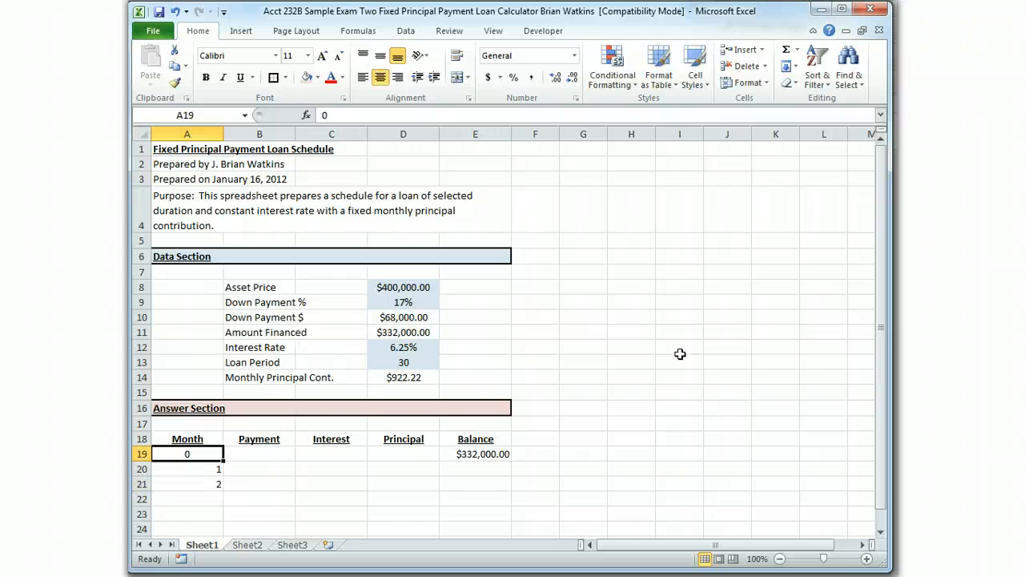
key("shift+Down")
key("shift+Down")
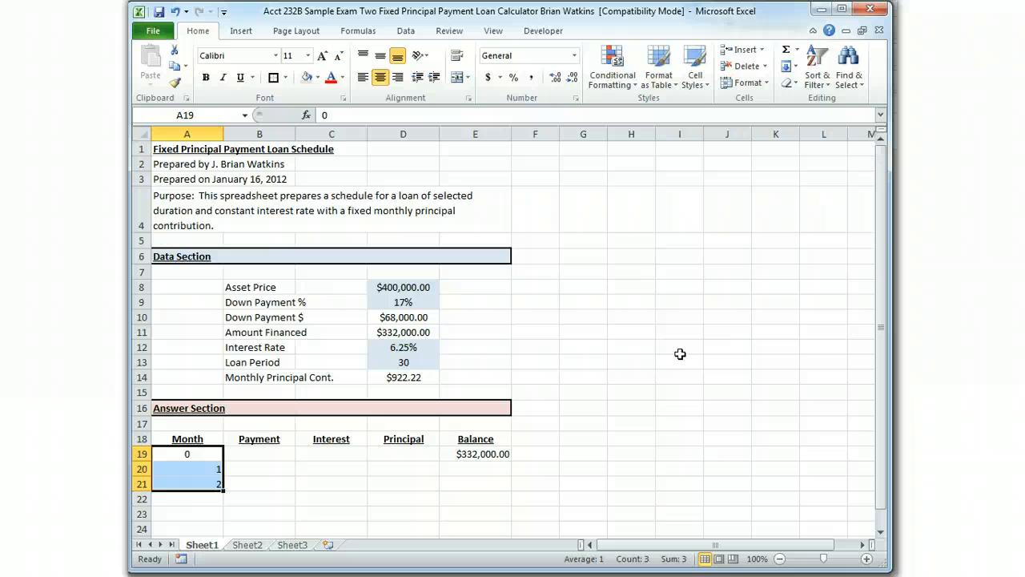
left_click(332, 513)
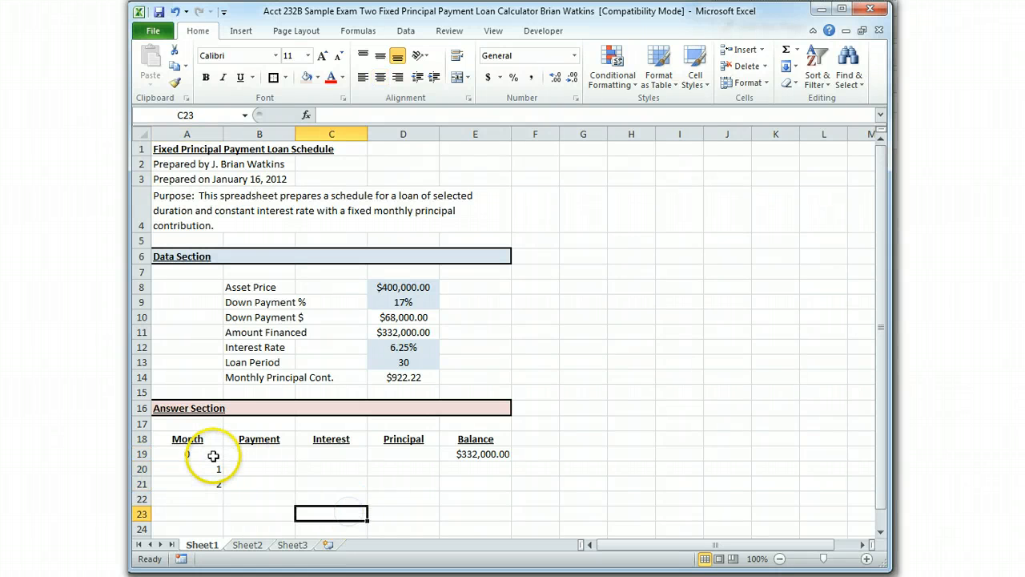
Step: Fill the month series from A19:A21 down column A to month 360 in A379
left_click_drag(210, 454, 211, 484)
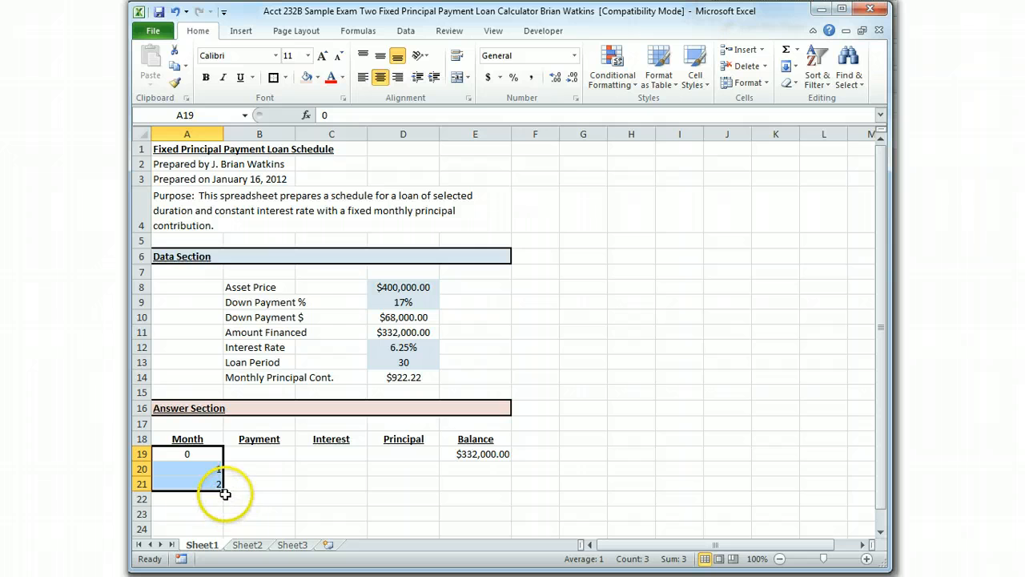
left_click_drag(222, 490, 217, 458)
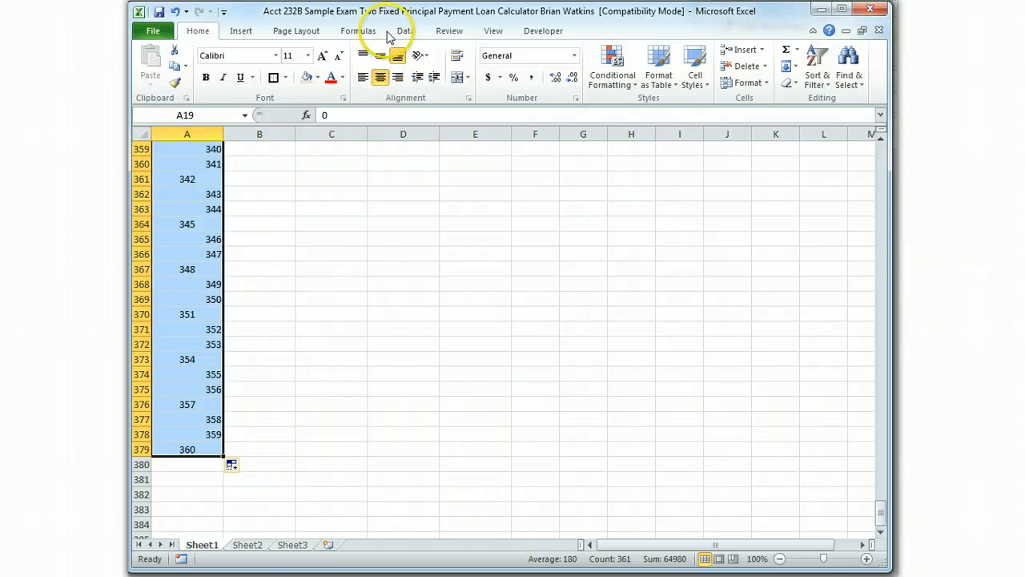
Step: Center the month numbers in A19:A379
left_click(382, 81)
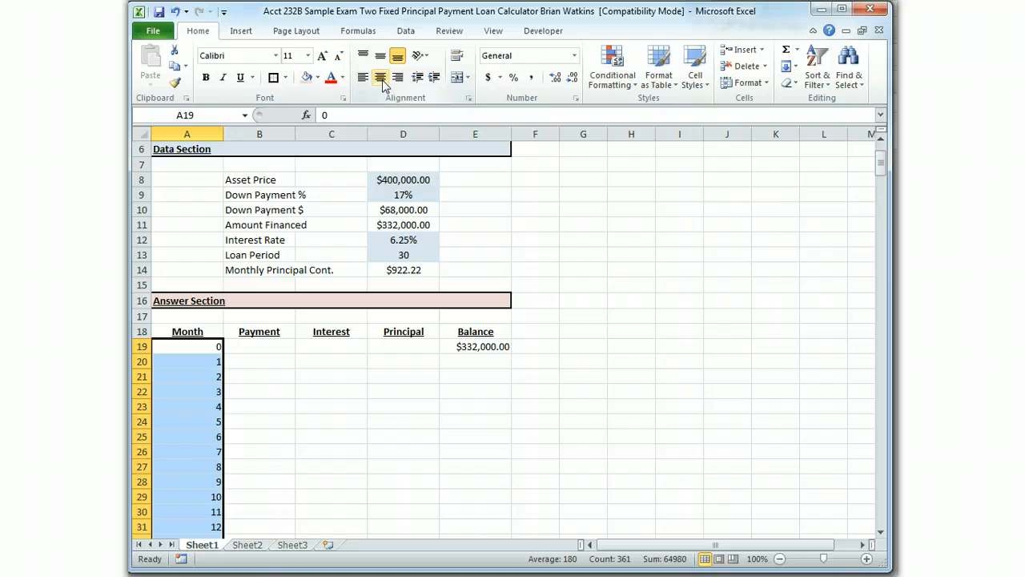
left_click(382, 81)
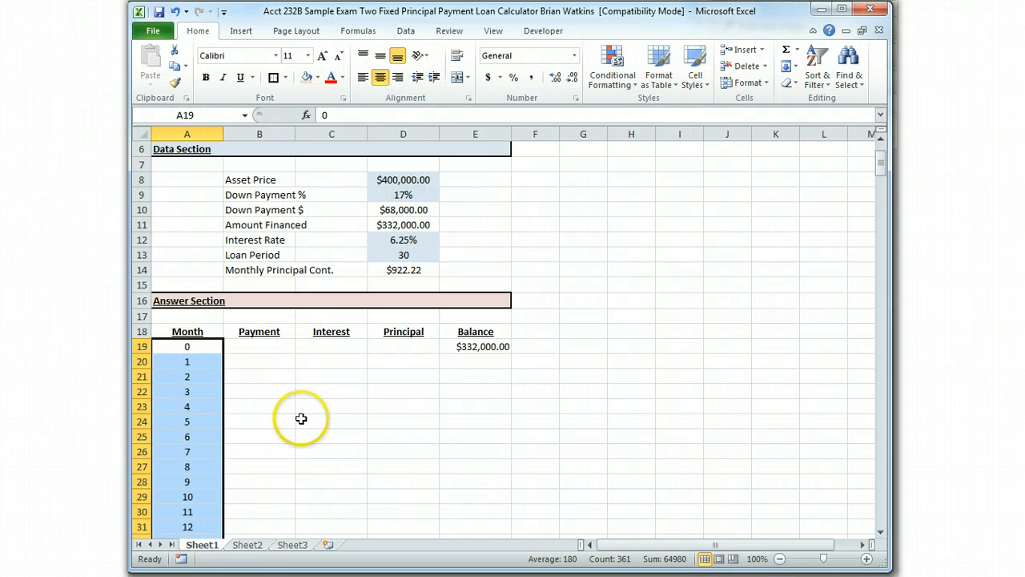
left_click(272, 410)
scroll(323, 435, "down", 8)
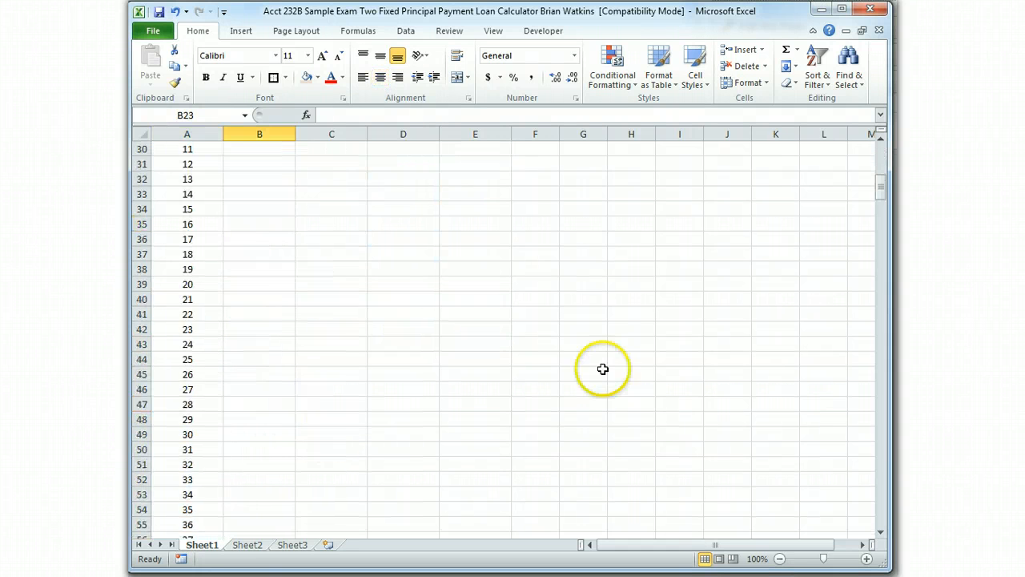
left_click_drag(878, 186, 850, 153)
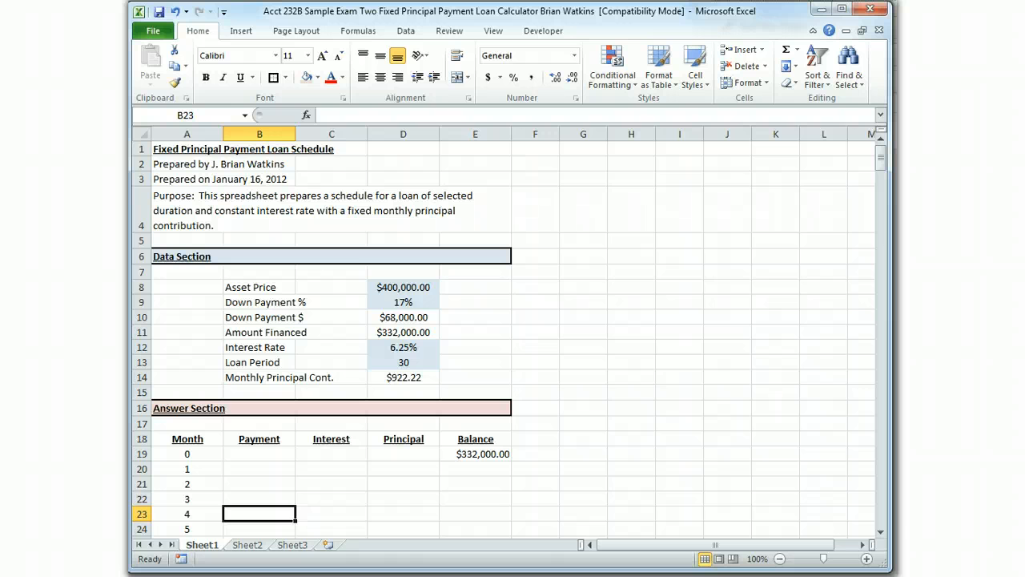
Step: Reselect the month numbers in A19:A379, try left alignment on them, and center them again
key("Up")
key("Up")
key("Up")
key("Up")
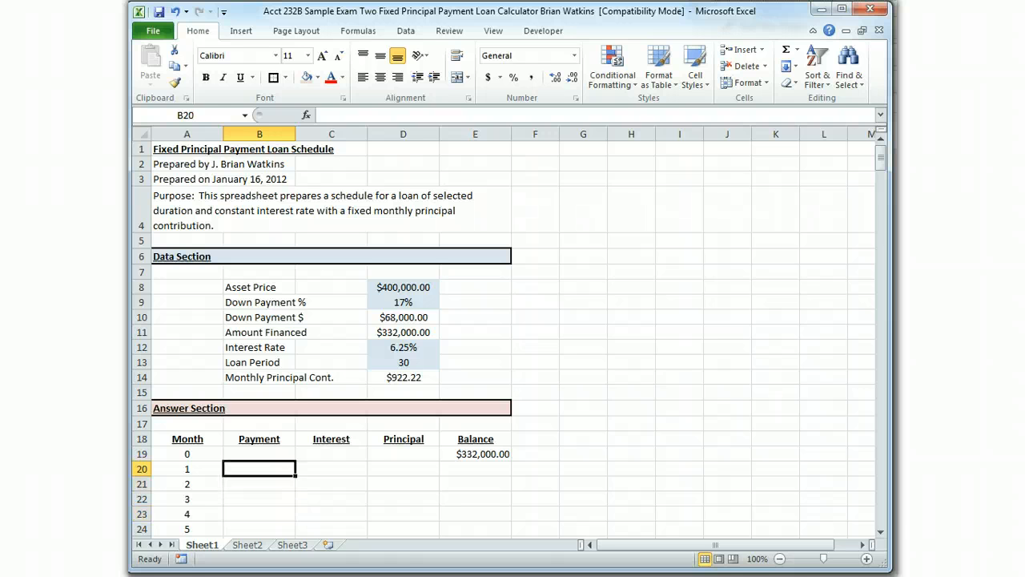
key("Left")
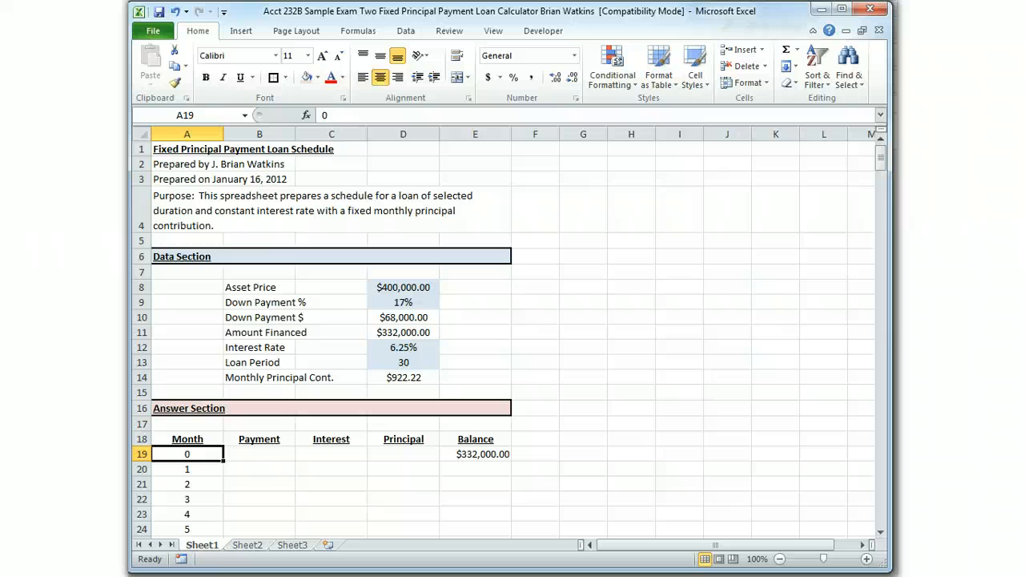
key("shift+Down")
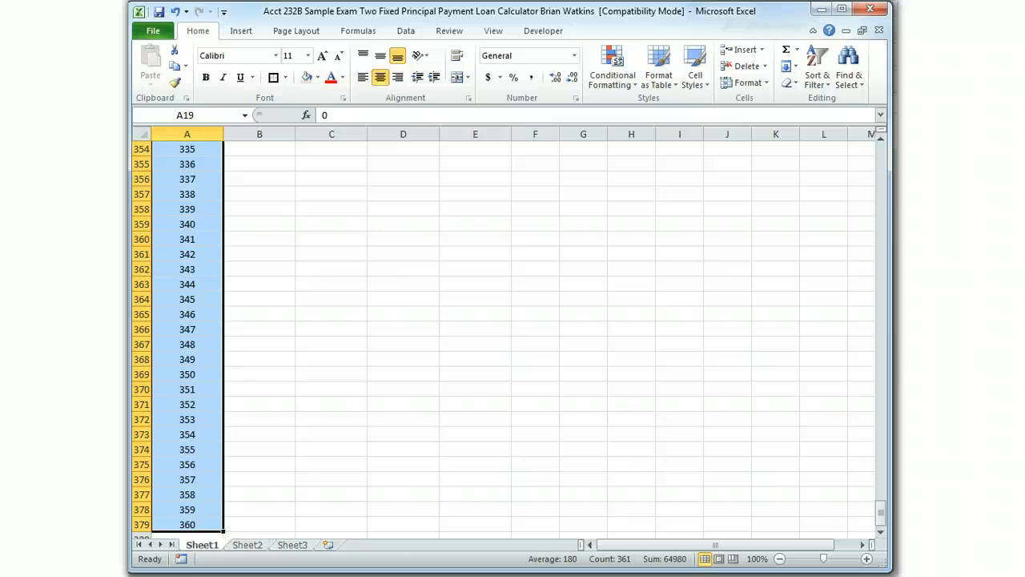
left_click(363, 77)
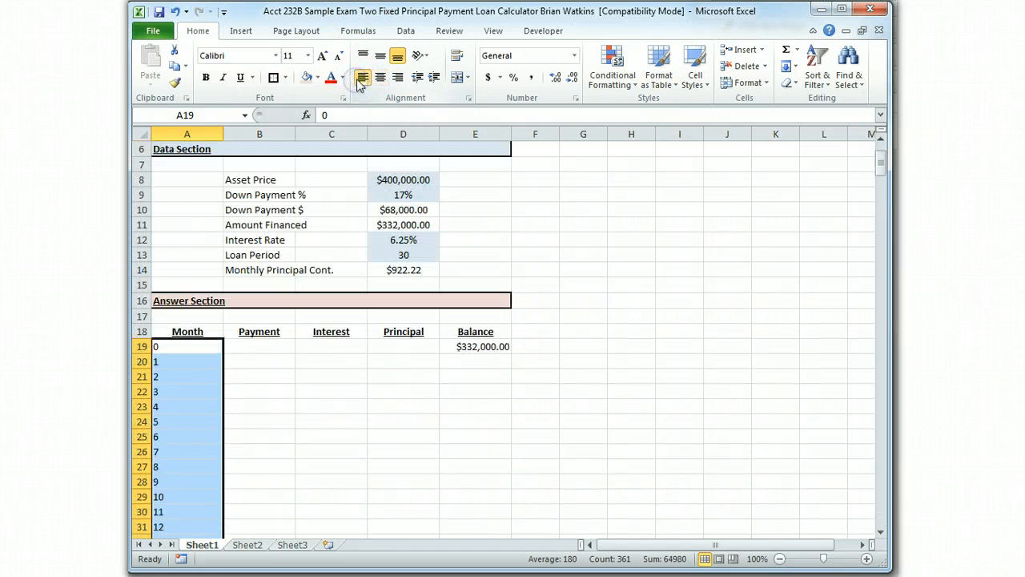
left_click(400, 80)
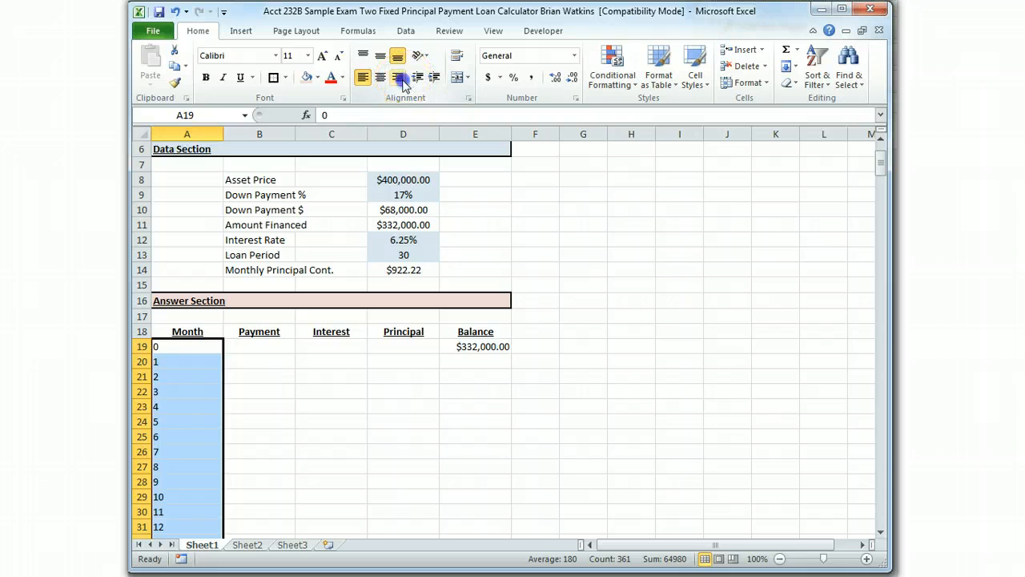
left_click(380, 78)
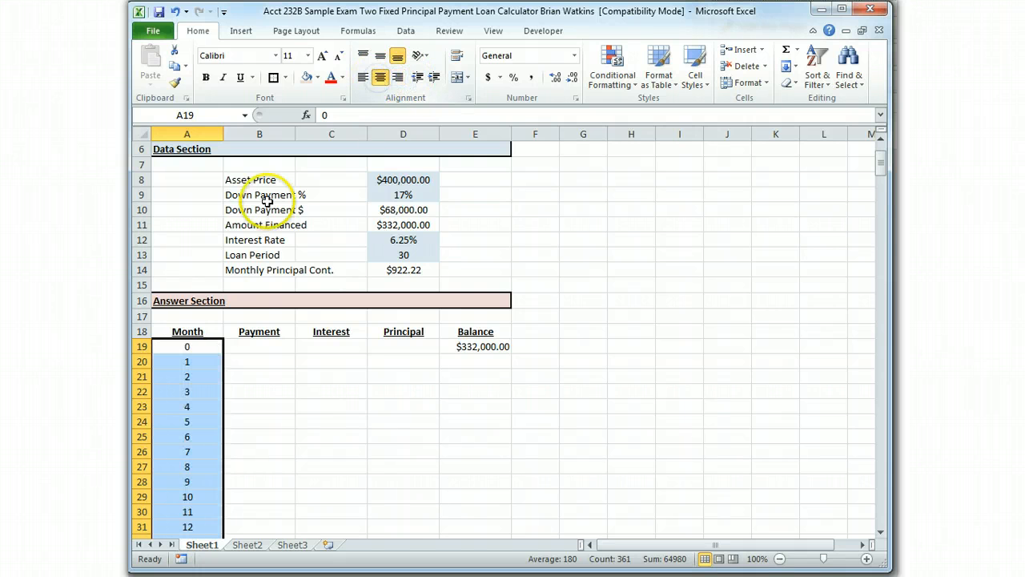
Step: Enter the formula =Monthly_Principal_Cont. in D20 as the month 1 principal
left_click(283, 362)
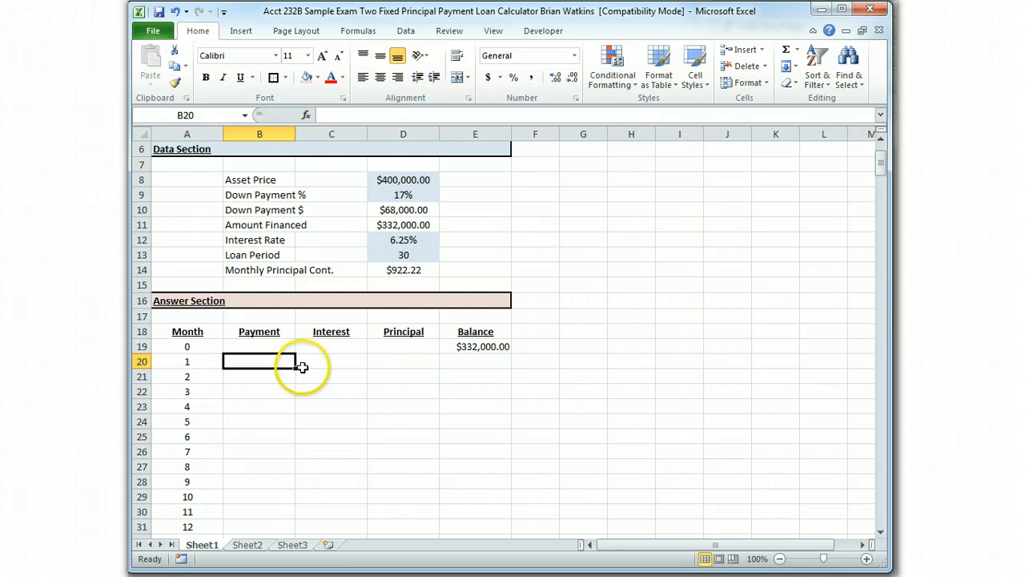
left_click(408, 365)
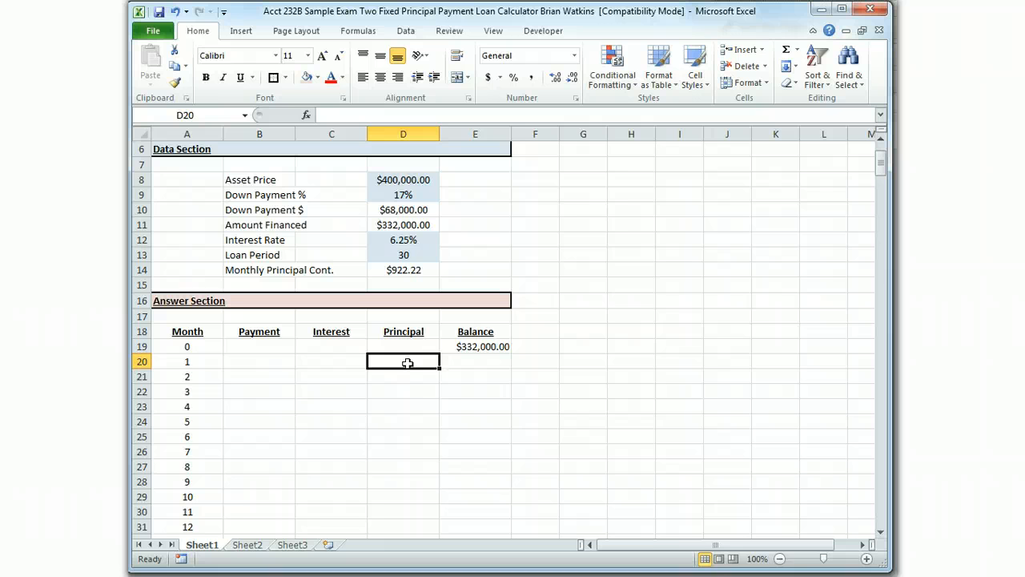
type("=")
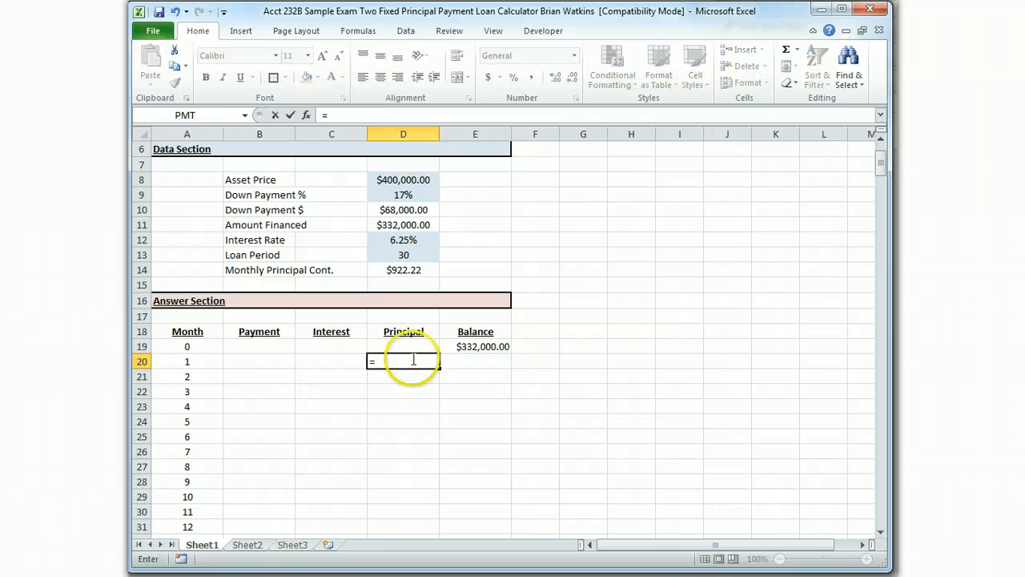
left_click(412, 270)
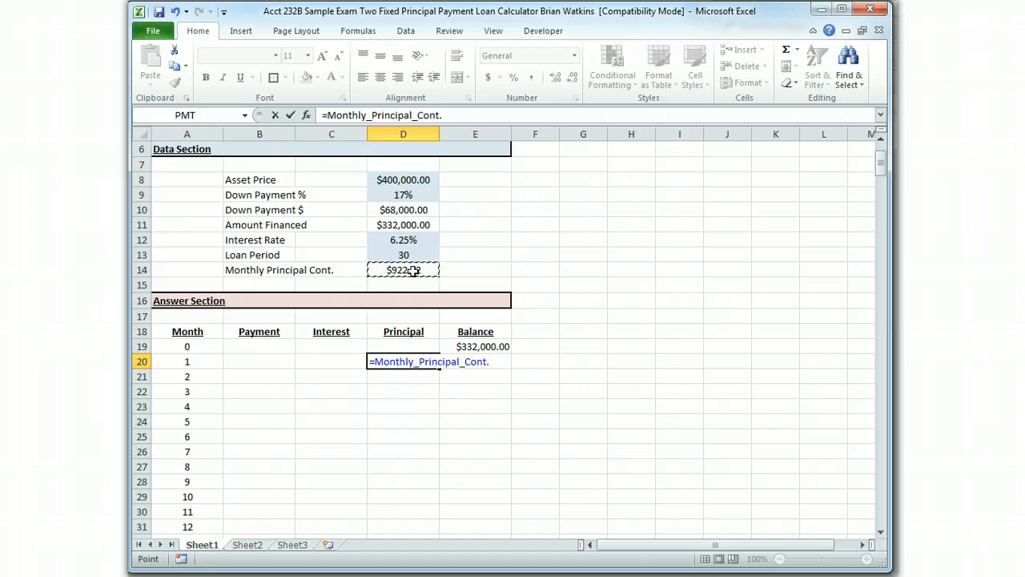
key("Return")
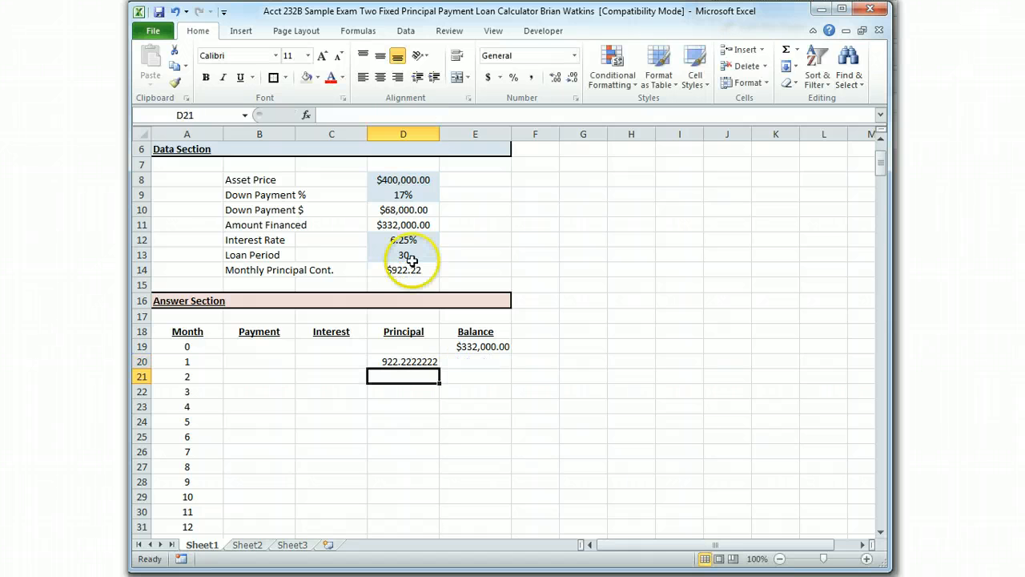
Step: Apply the Comma Style number format to the month 1 principal in D20
left_click(409, 361)
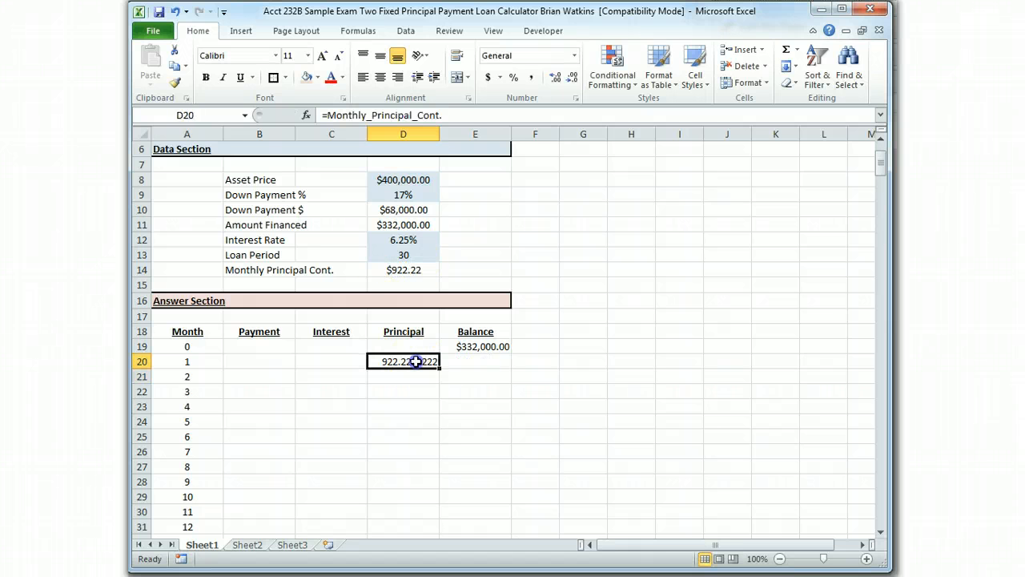
left_click(574, 55)
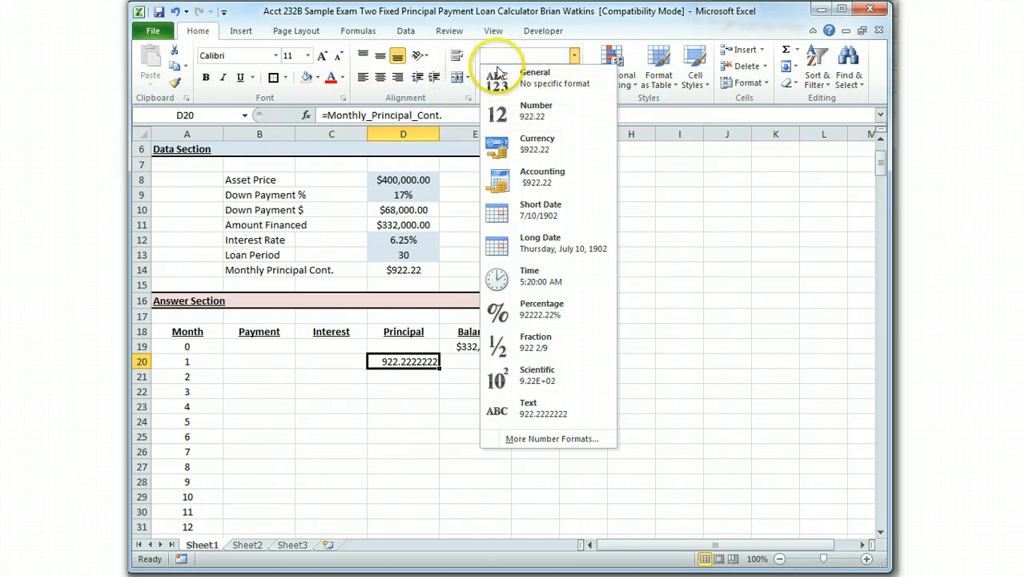
left_click(583, 48)
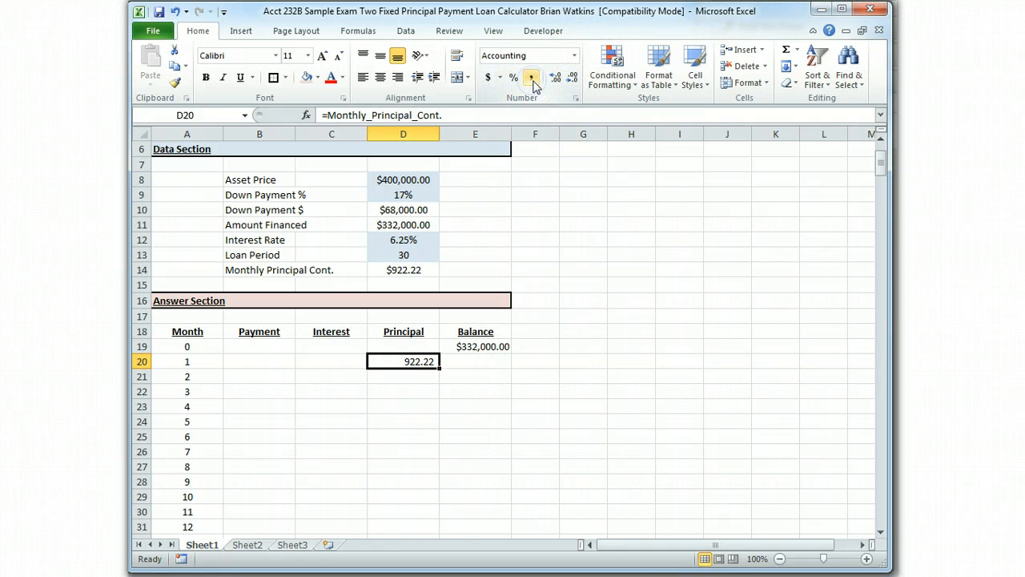
left_click(531, 79)
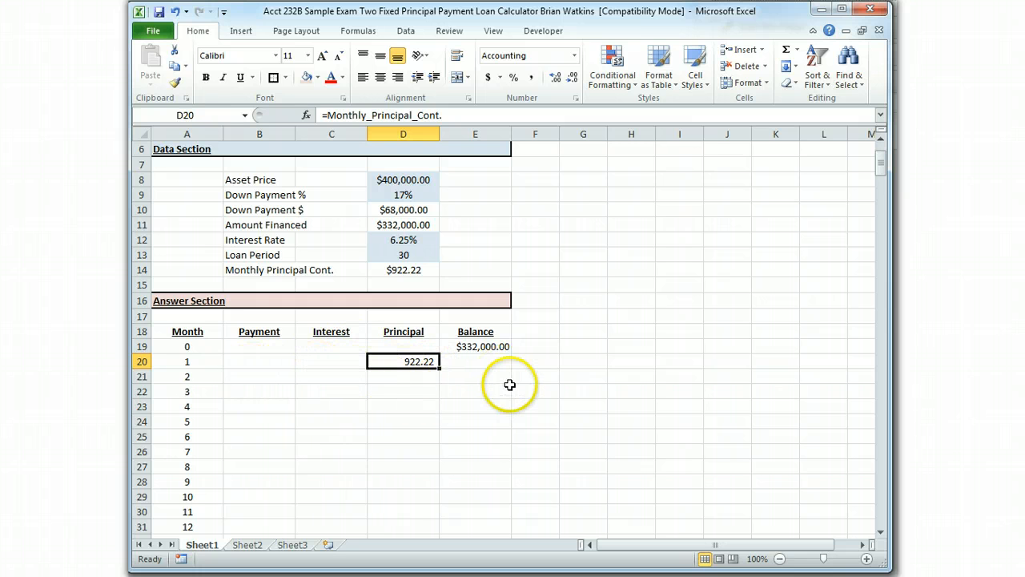
Step: Enter =E19*(Interest_Rate/12) in C20 as the month 1 interest and format it with Comma Style
left_click(345, 361)
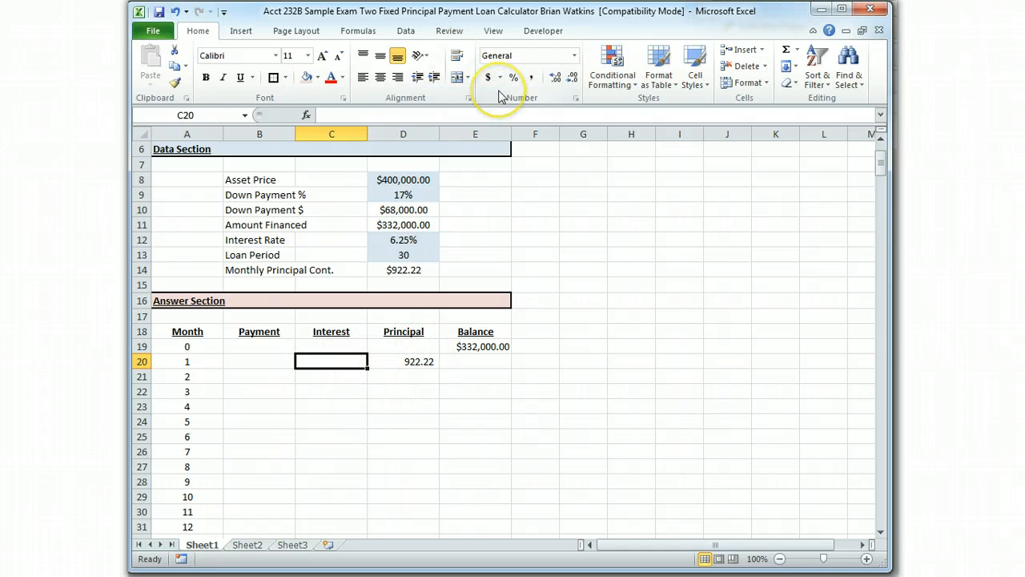
type("=")
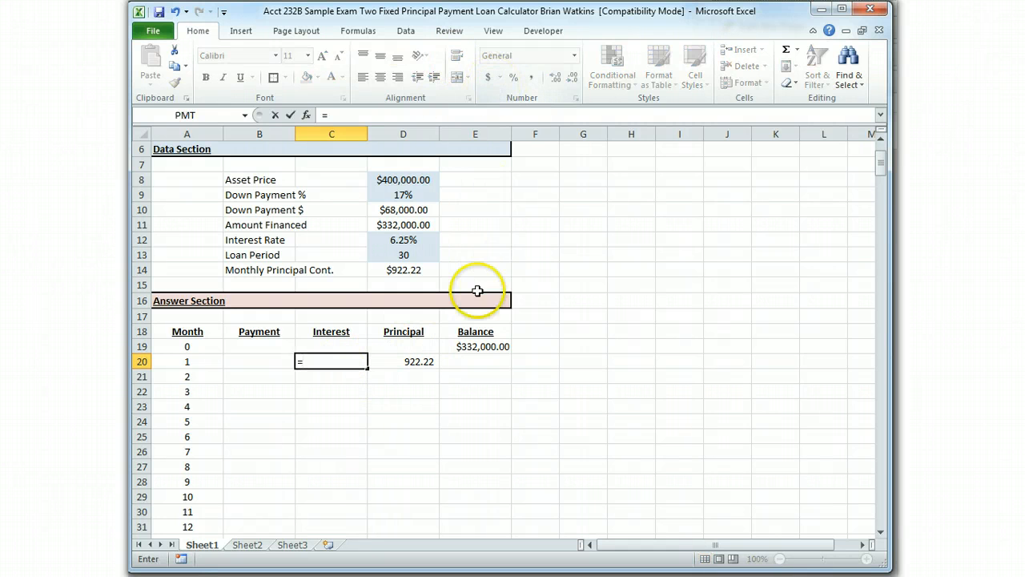
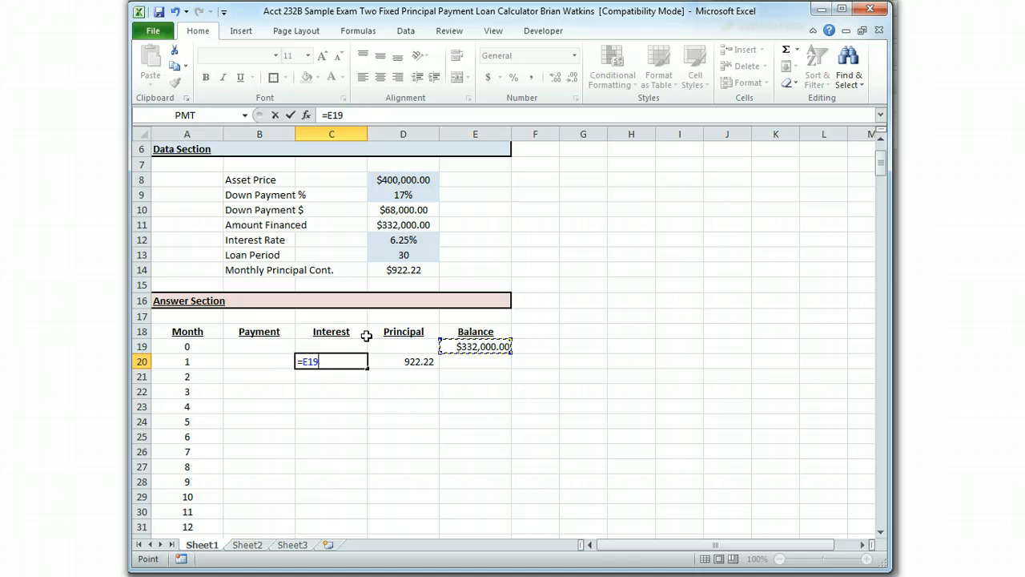
left_click(415, 242)
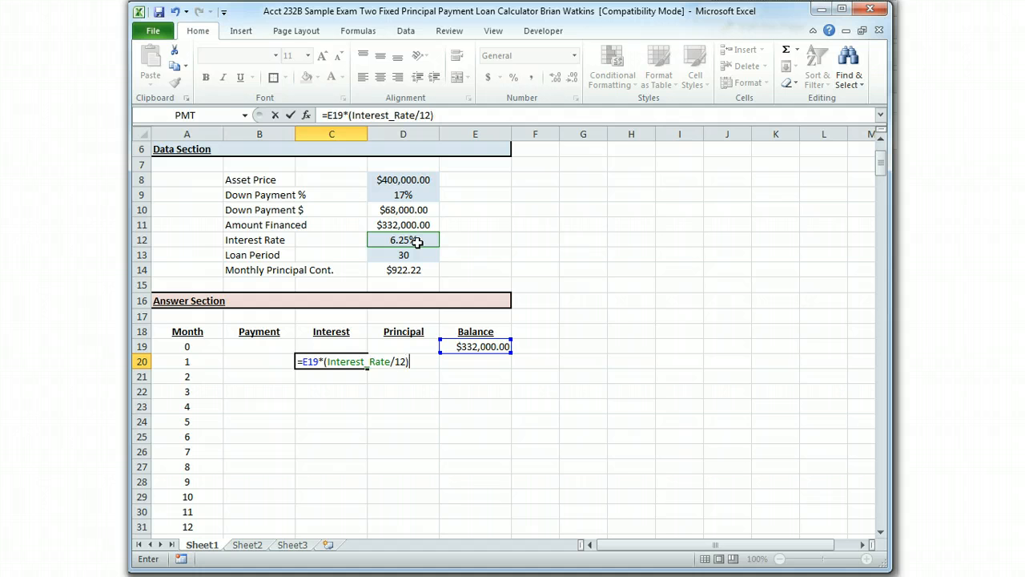
key("Return")
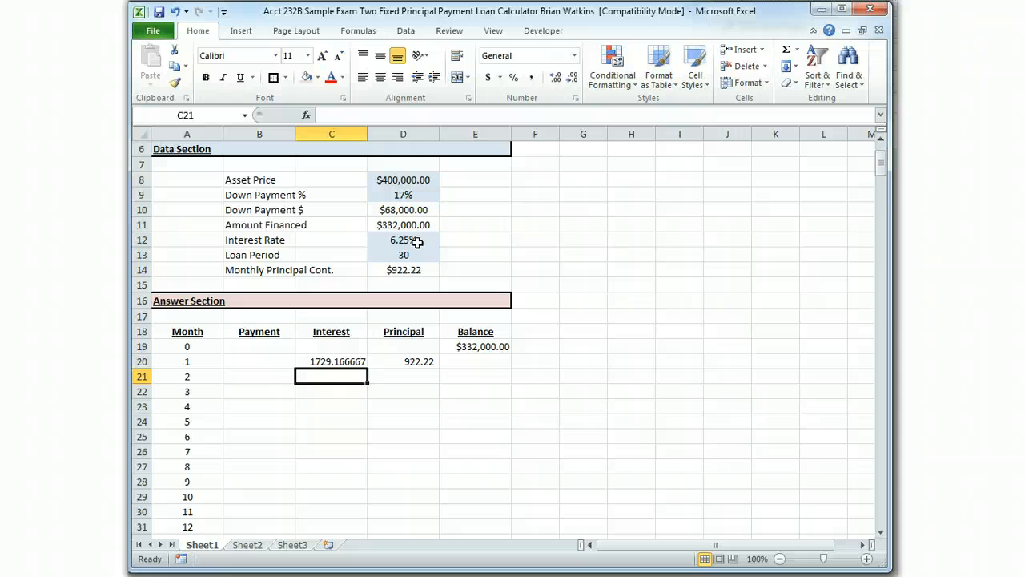
left_click(354, 363)
left_click(532, 77)
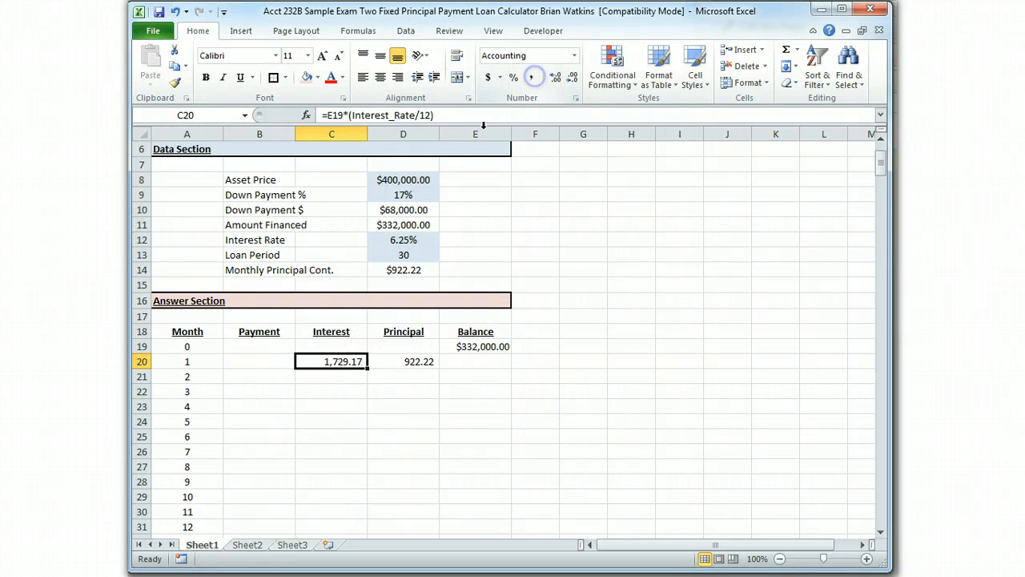
Step: Enter the formula =C20+D20 in B20 to add interest and principal as the month 1 payment
left_click(263, 362)
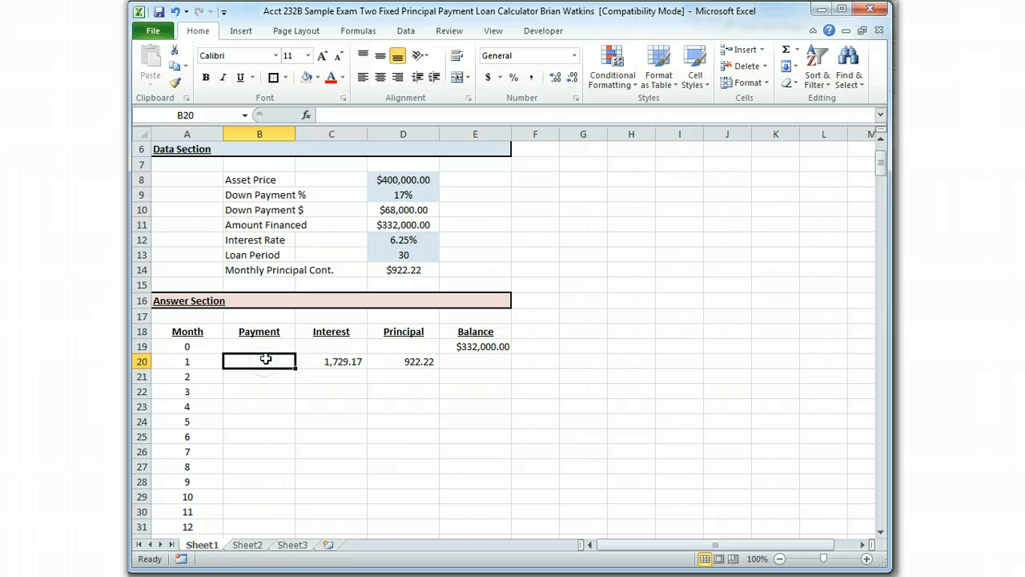
type("=")
left_click(334, 362)
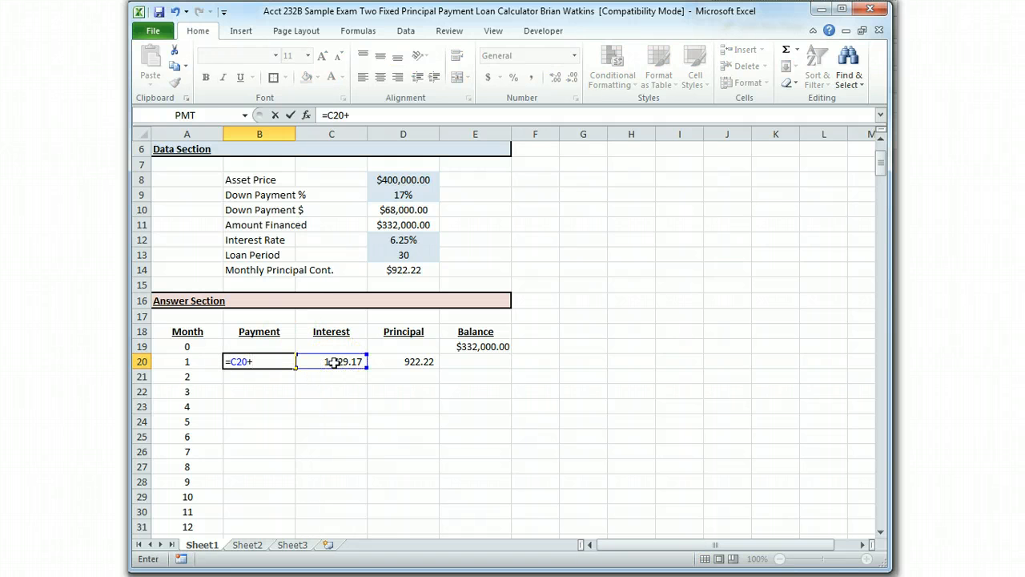
left_click(422, 364)
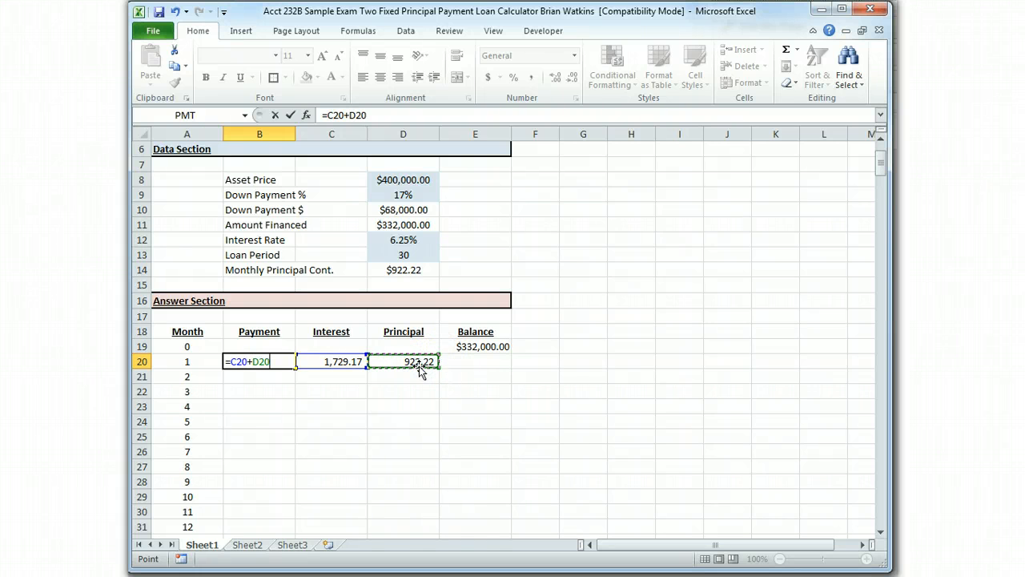
key("Return")
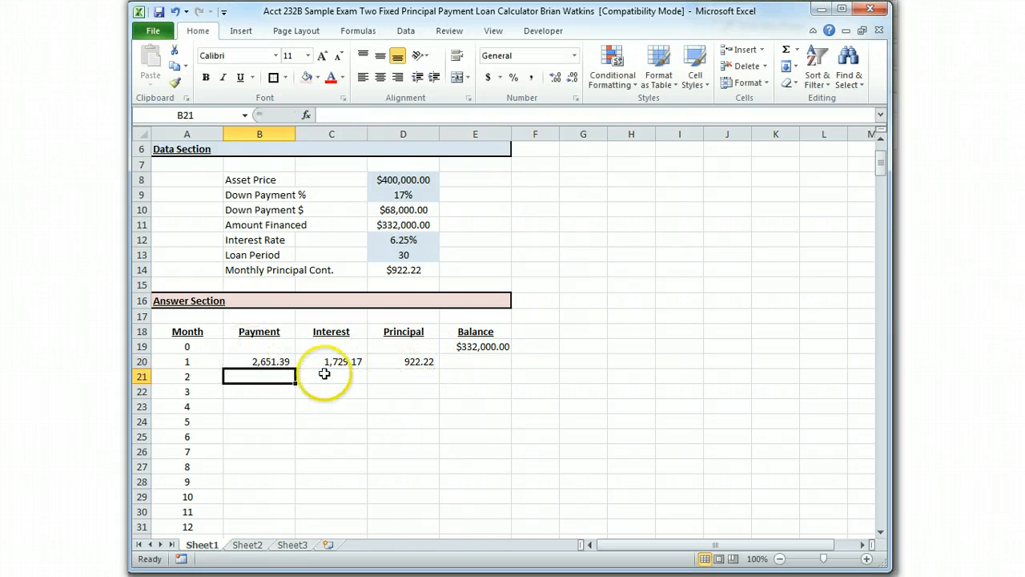
Step: Enter the formula =E19-D20 in E20 to calculate the loan balance after month 1
left_click(461, 363)
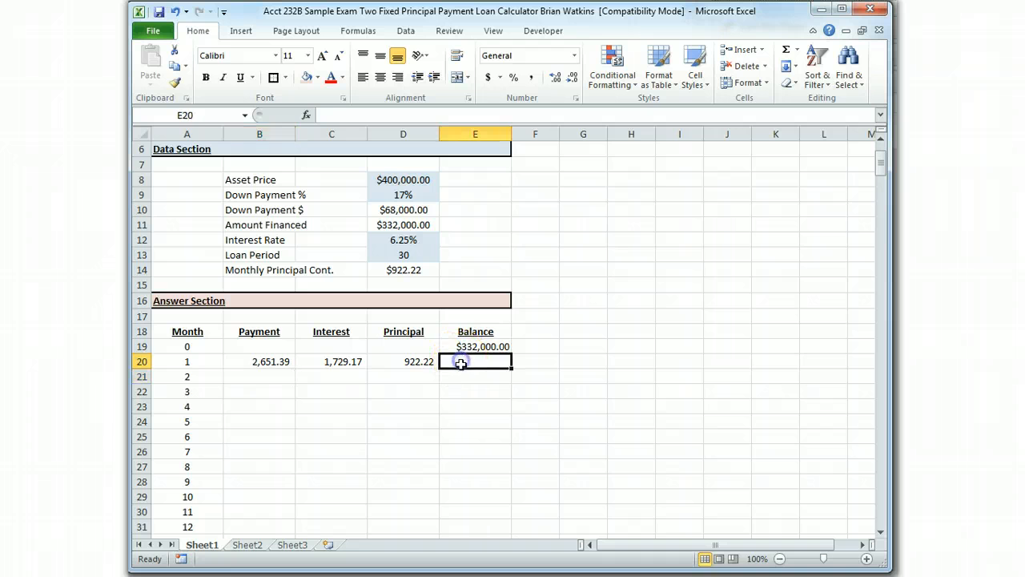
type("=")
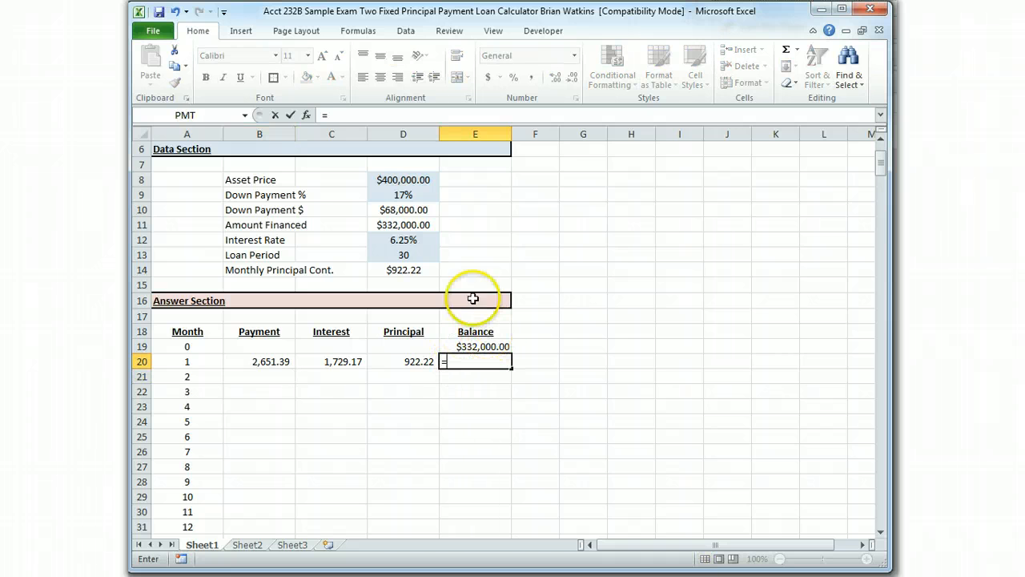
left_click(473, 348)
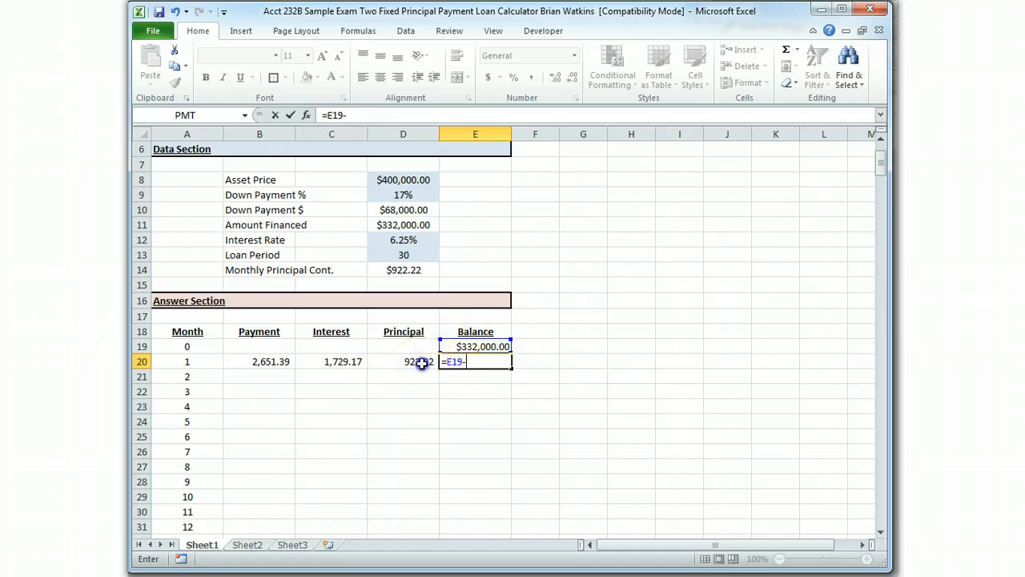
left_click(418, 362)
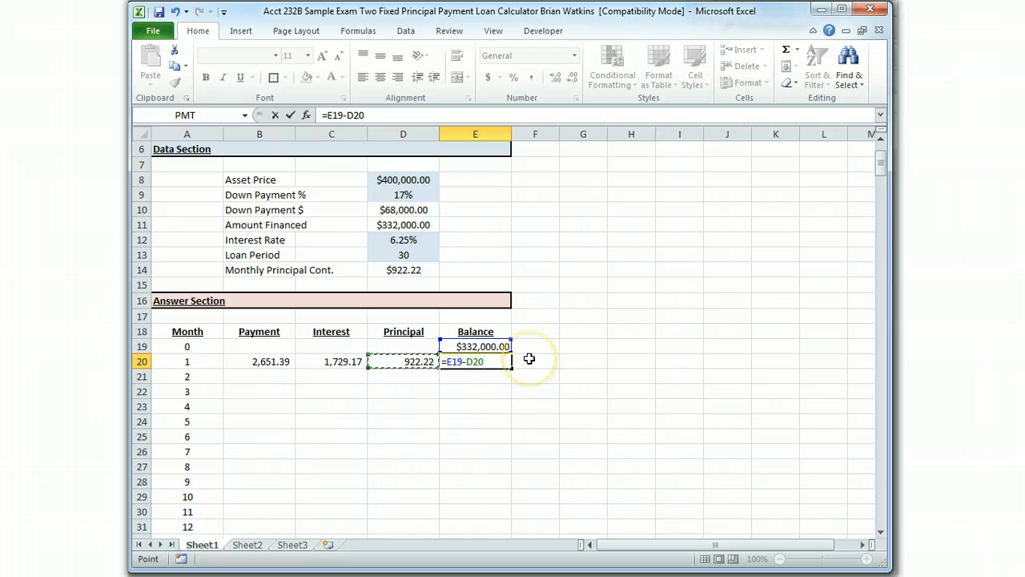
key("Return")
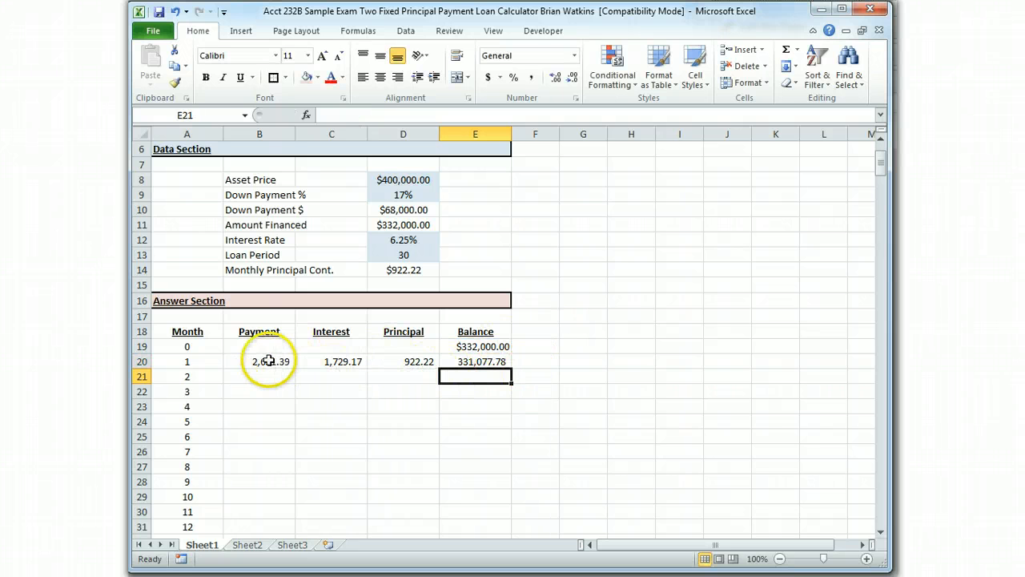
Step: Fill the month 1 formulas in B20:E20 down through all 360 months of the schedule
left_click_drag(269, 362, 304, 361)
left_click_drag(387, 362, 465, 362)
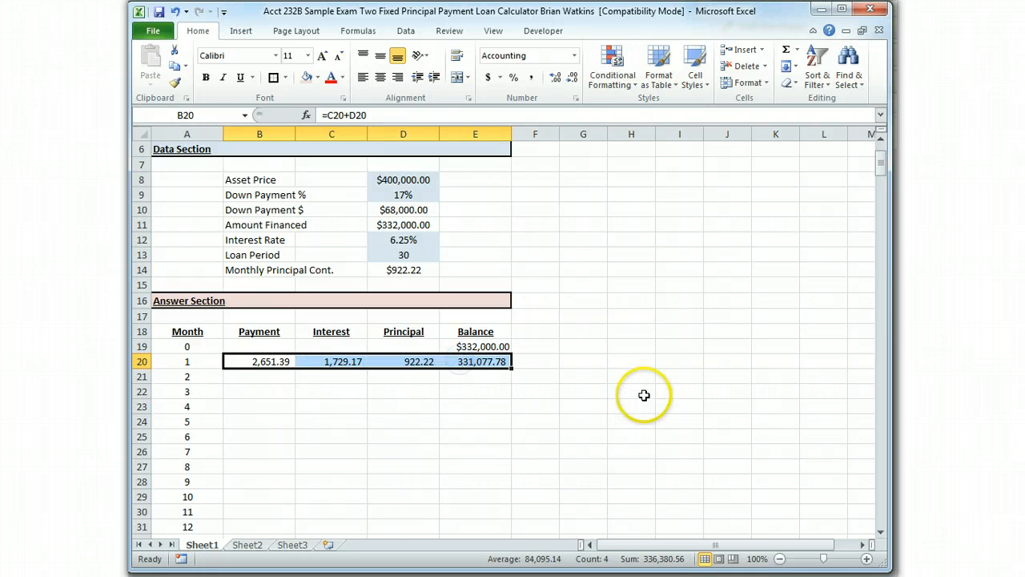
double_click(509, 365)
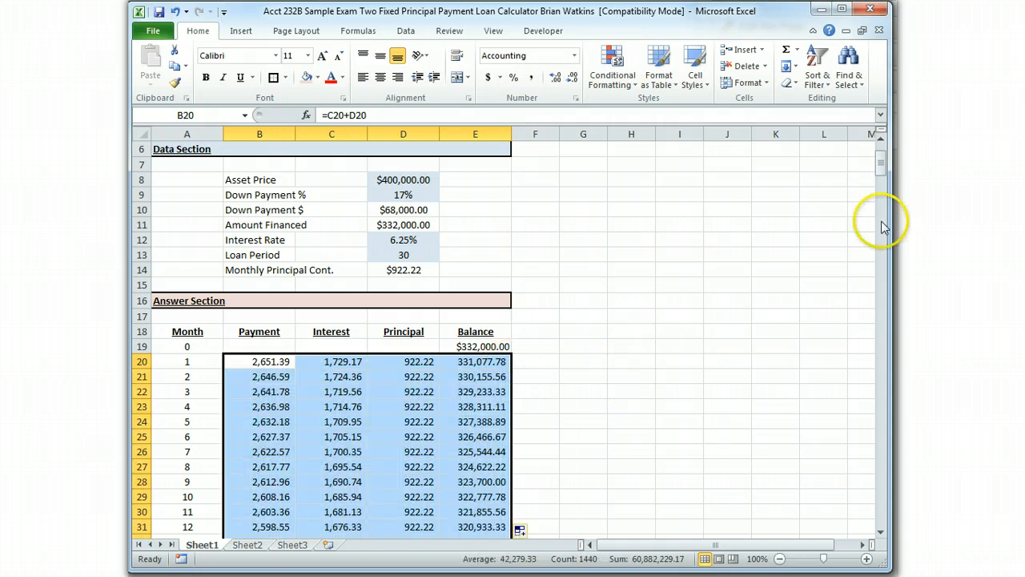
Step: Apply the Accounting number format to the month 0 balance in E19
mouse_move(878, 164)
left_mouse_down()
mouse_move(877, 537)
mouse_move(873, 155)
left_mouse_up()
left_click(677, 288)
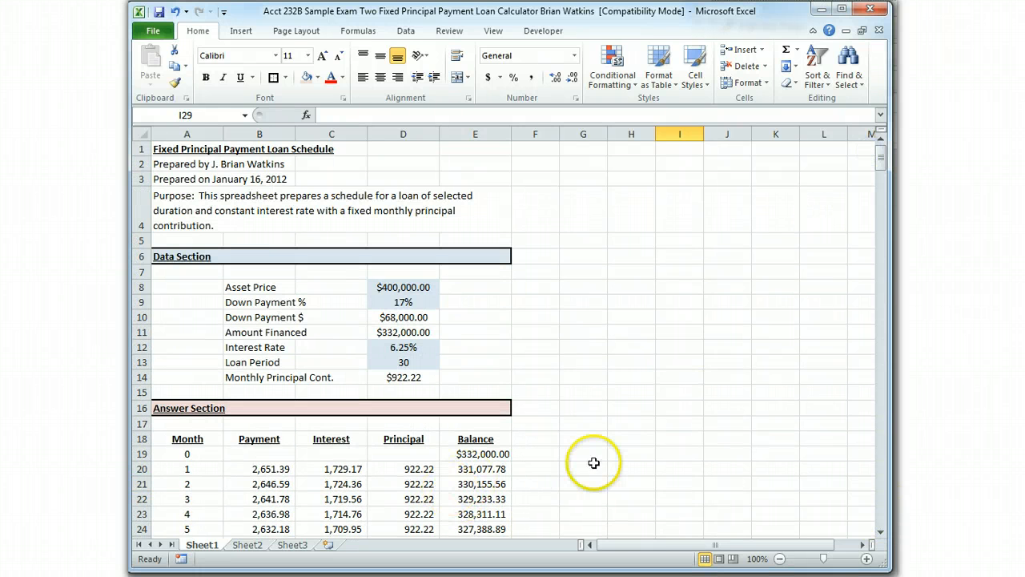
left_click(468, 454)
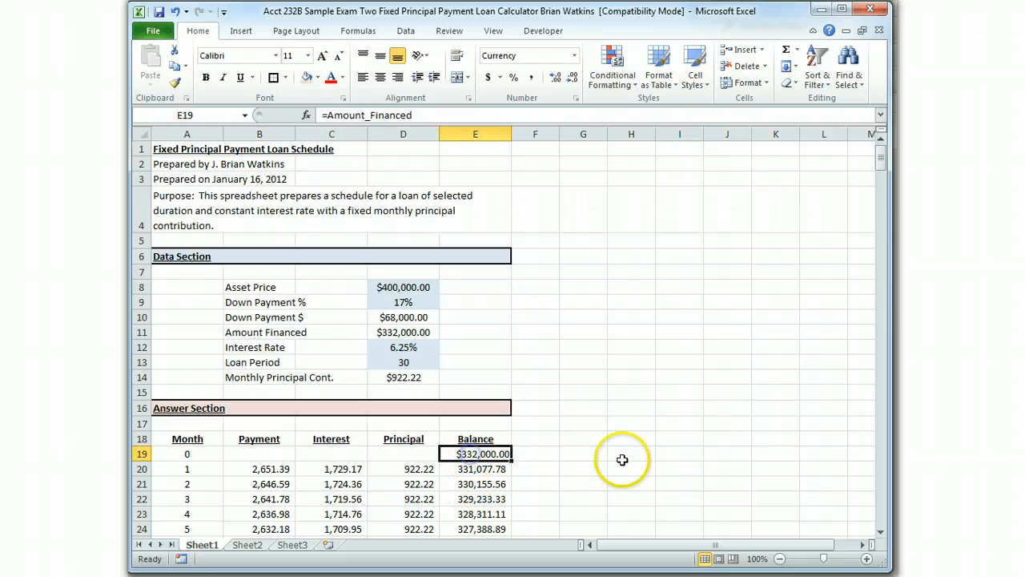
left_click(574, 55)
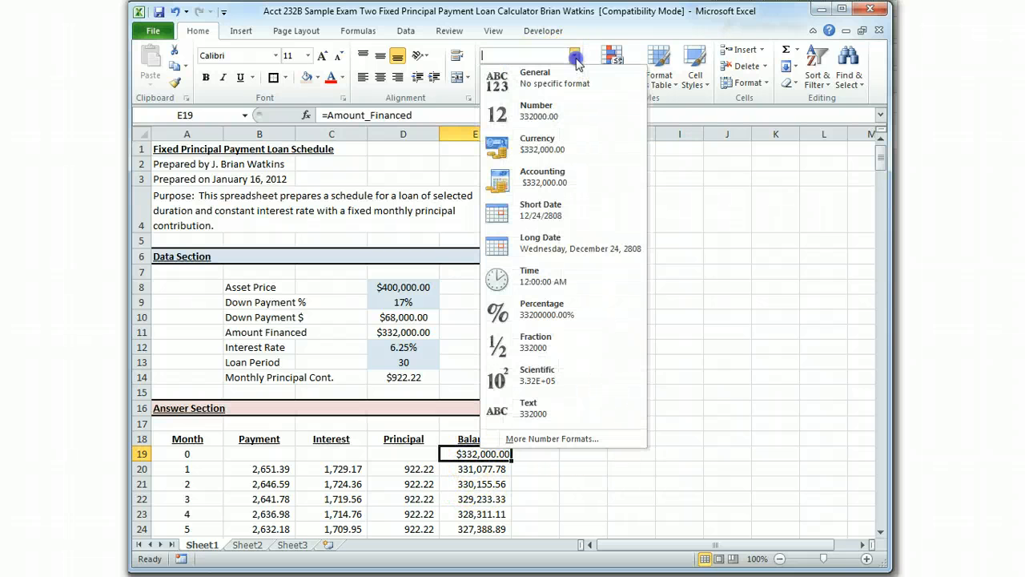
left_click(553, 181)
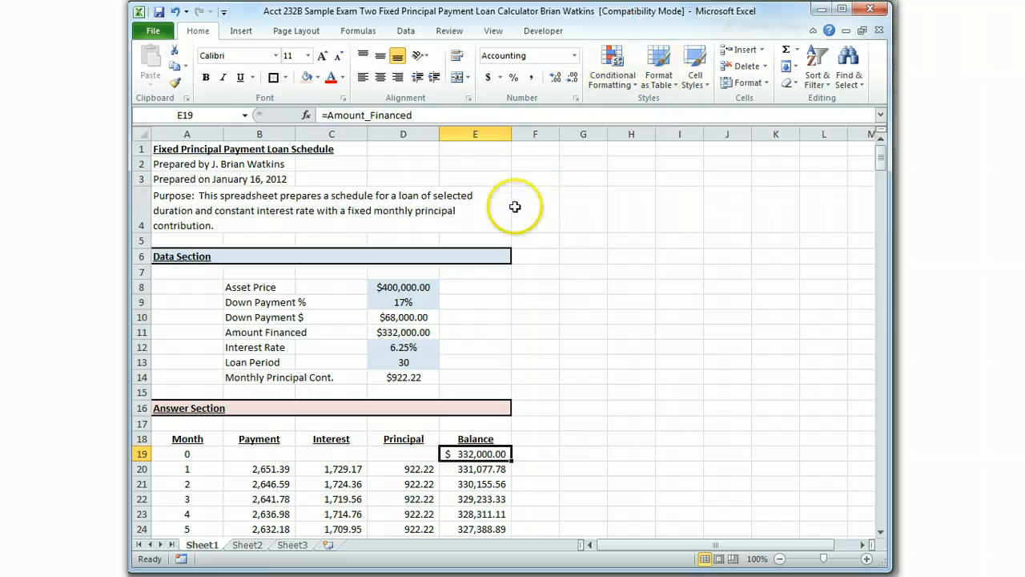
Step: Apply the dollar-sign Accounting format to the month 1 payment, interest and principal in B20:D20
left_click(391, 469)
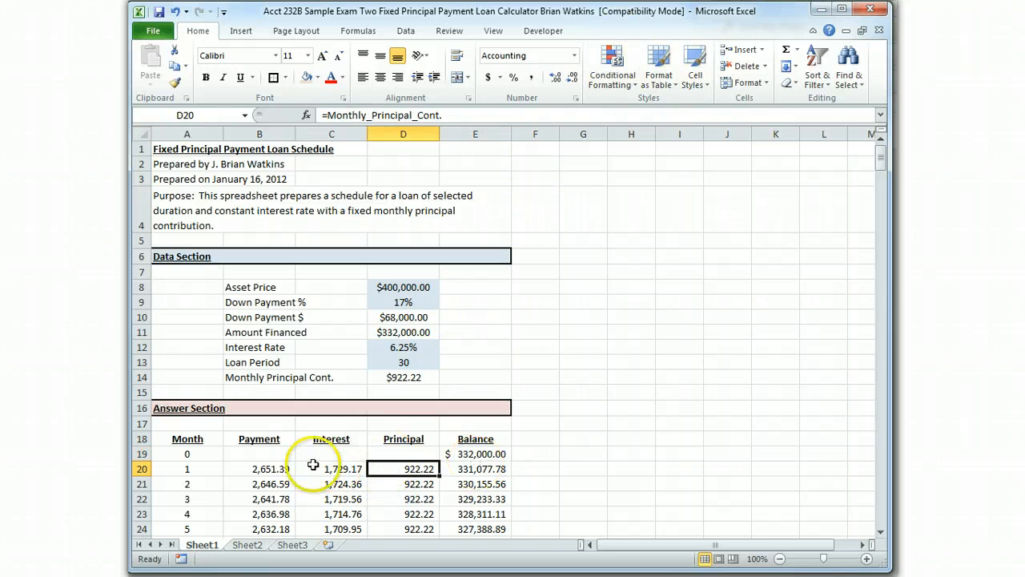
left_click_drag(268, 468, 394, 470)
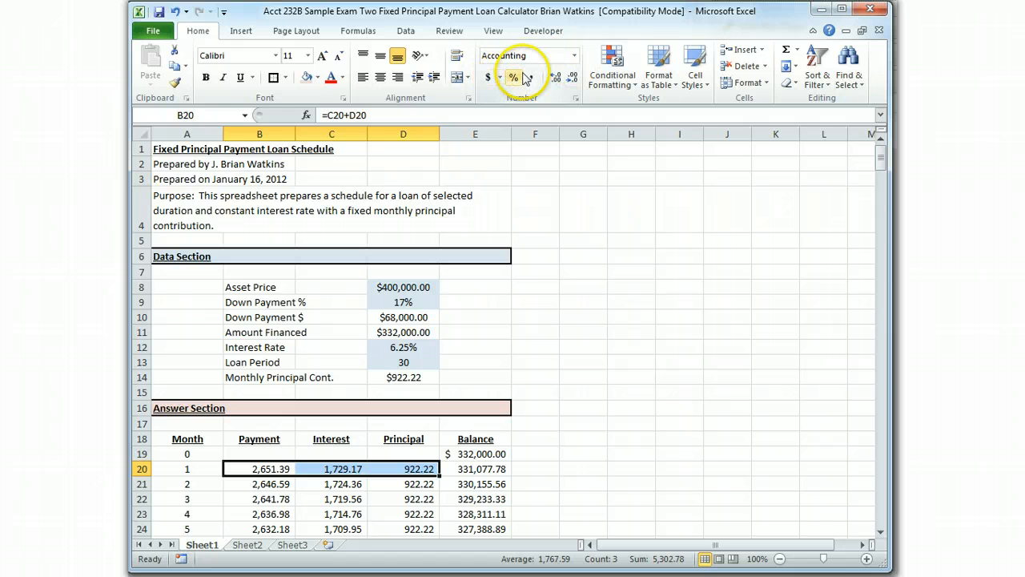
left_click(489, 78)
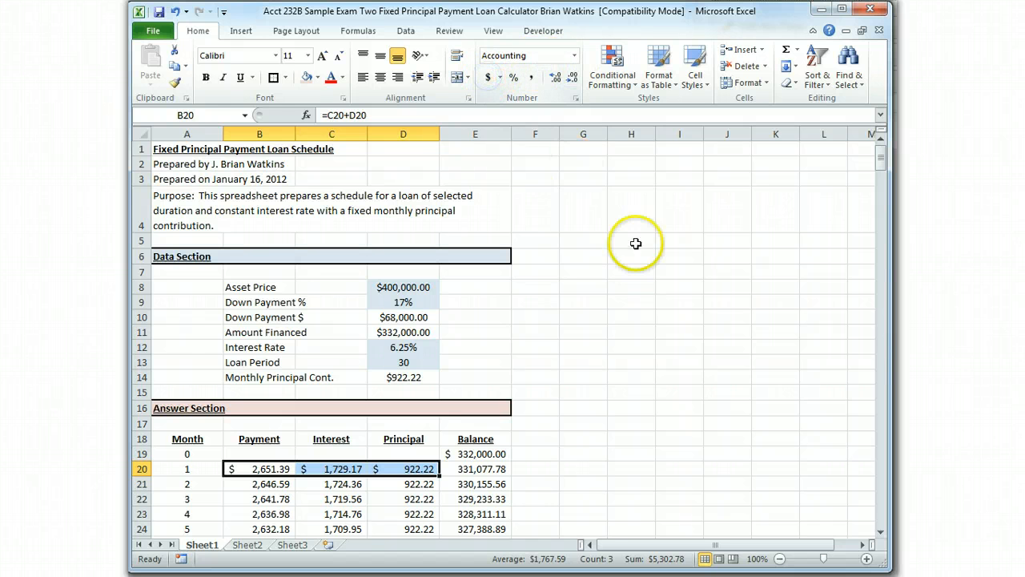
Step: Review the schedule down to month 360 and check how the sheet looks in the print preview
scroll(653, 318, "down", 3)
left_click(633, 301)
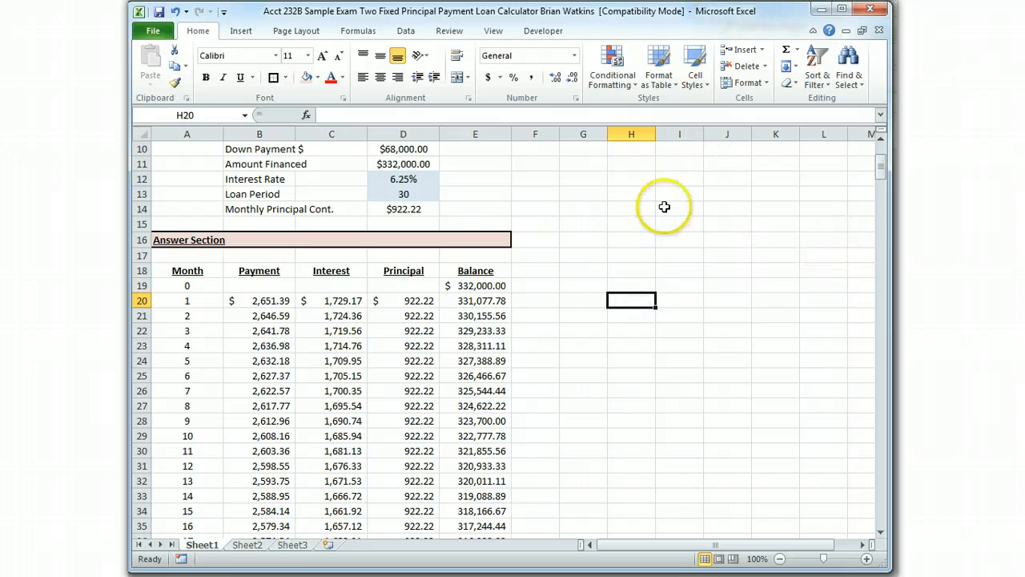
scroll(533, 341, "down", 8)
scroll(535, 351, "down", 5)
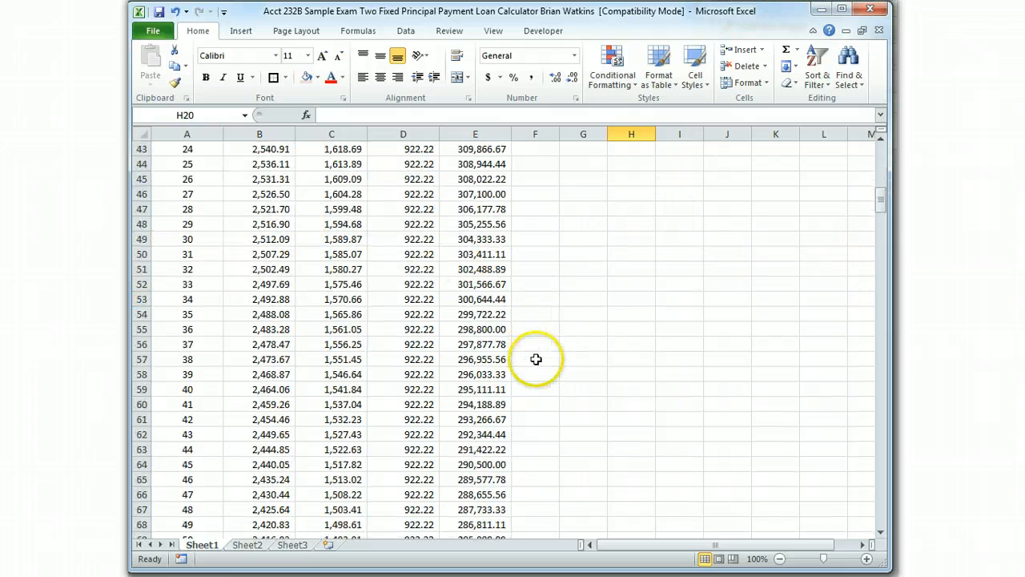
left_click_drag(879, 203, 874, 517)
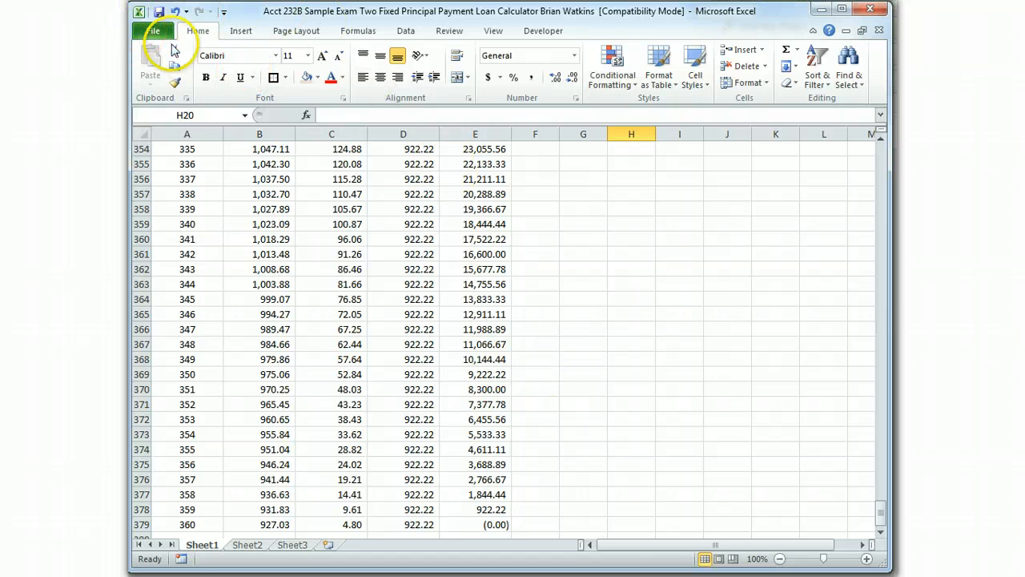
left_click(151, 33)
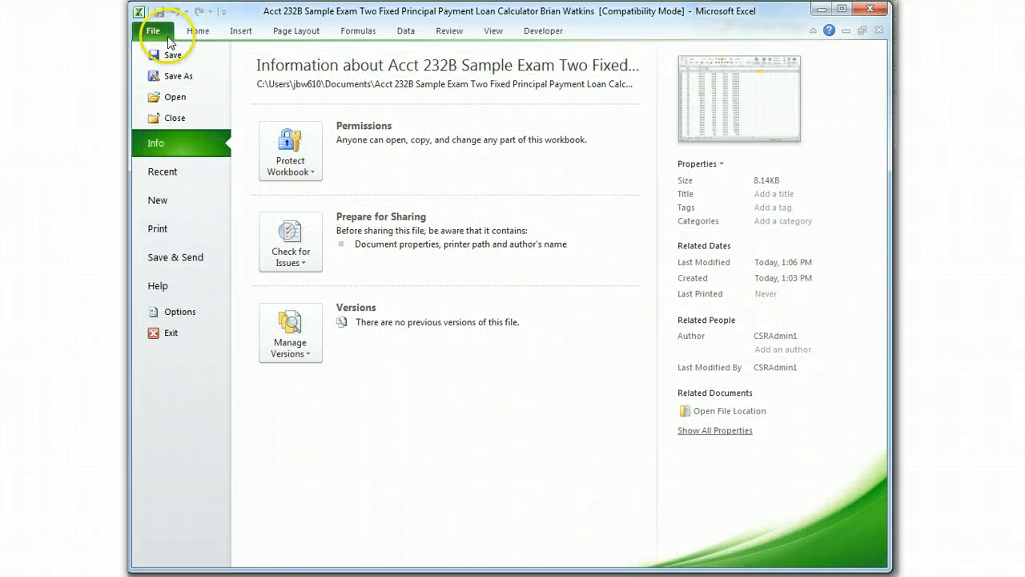
left_click(177, 231)
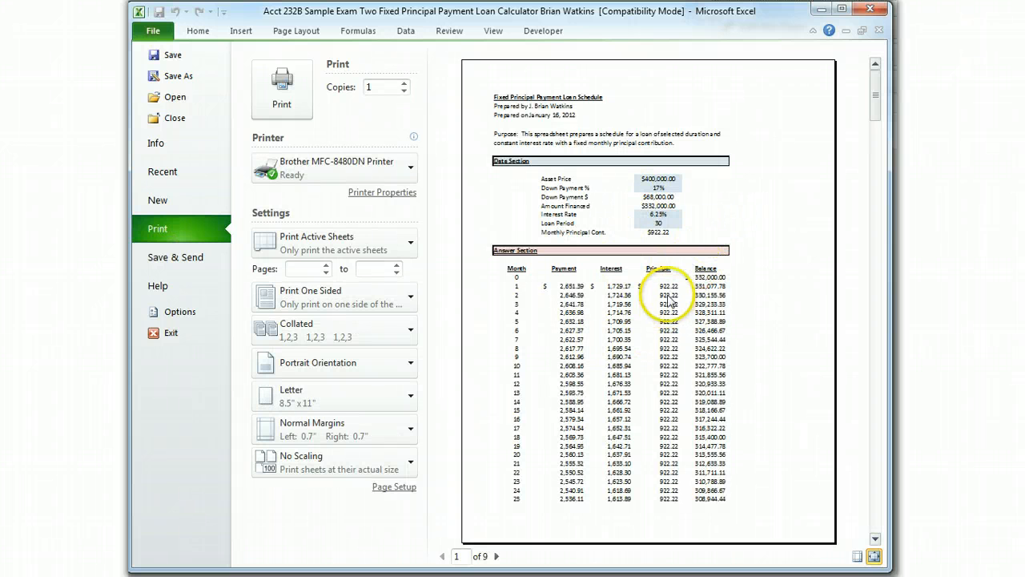
left_click(198, 30)
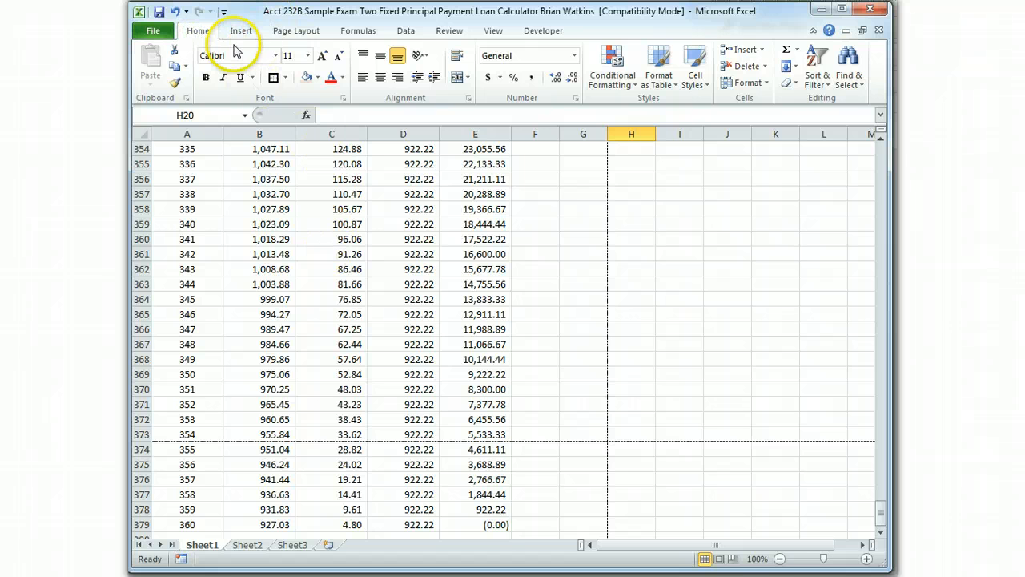
Step: Add a custom page footer with the file path and file name (&[Path]&[File]) in its center section
left_click(300, 34)
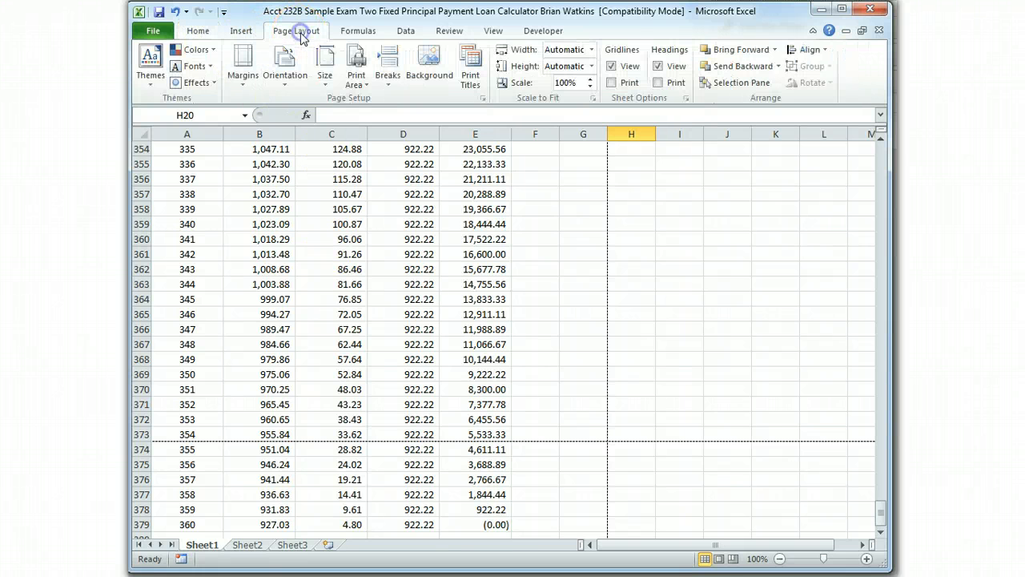
left_click(472, 71)
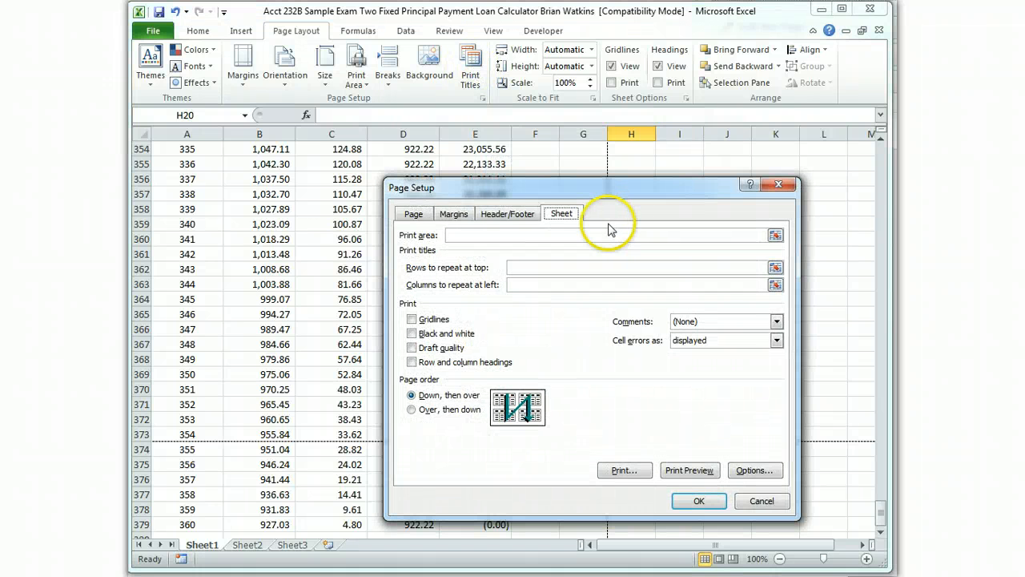
left_click(506, 214)
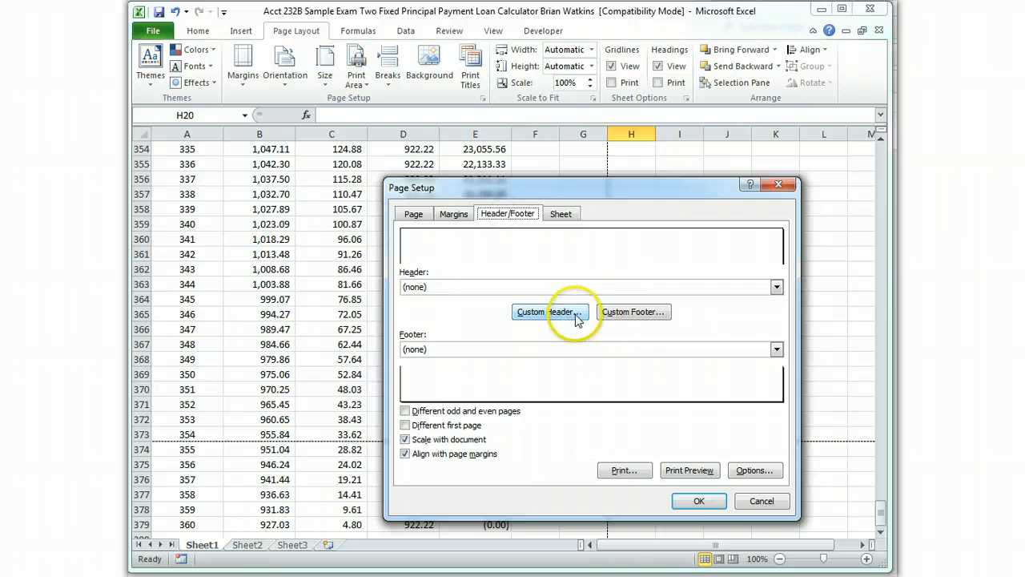
left_click(621, 312)
left_click(558, 388)
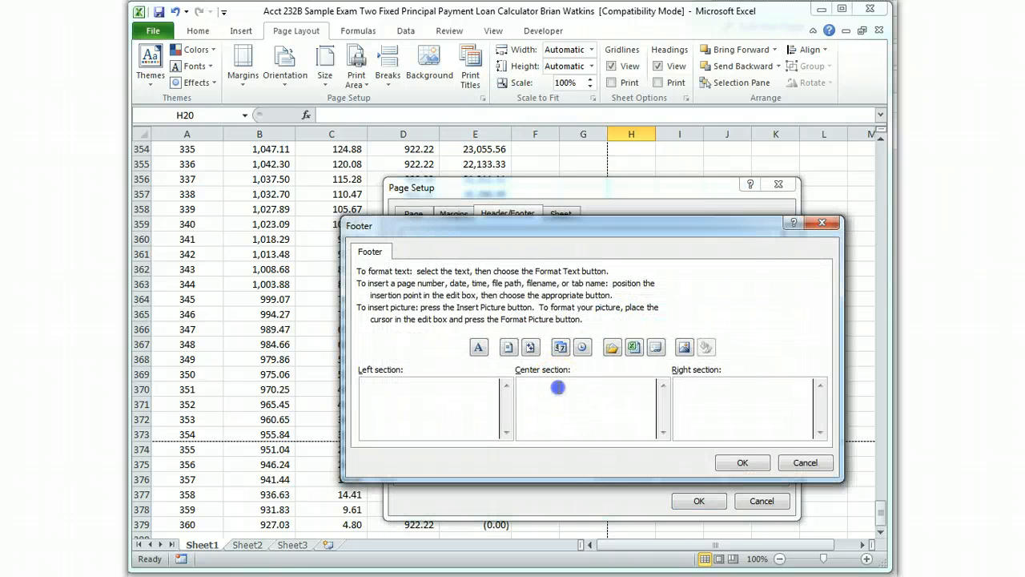
left_click(612, 347)
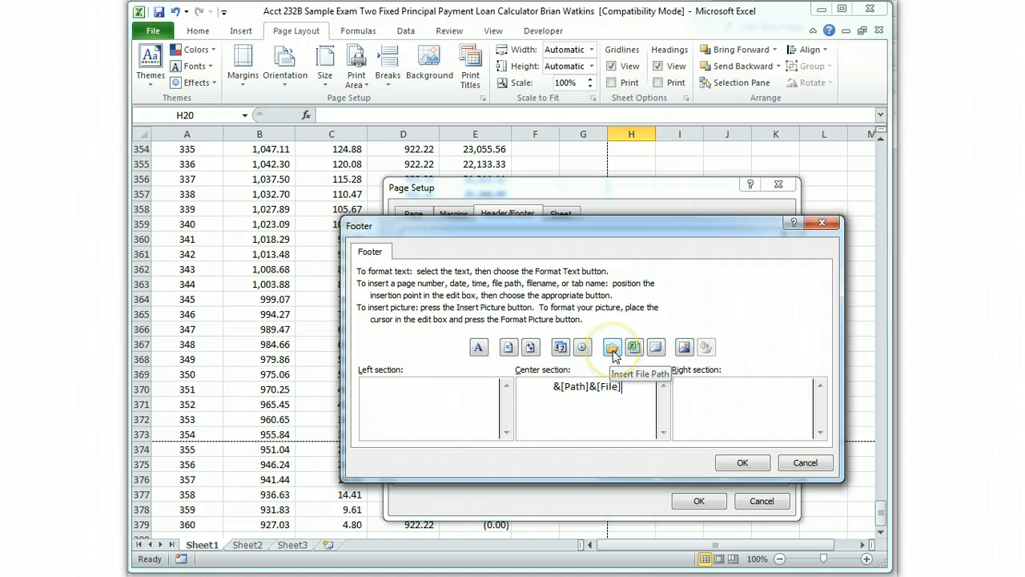
left_click(741, 462)
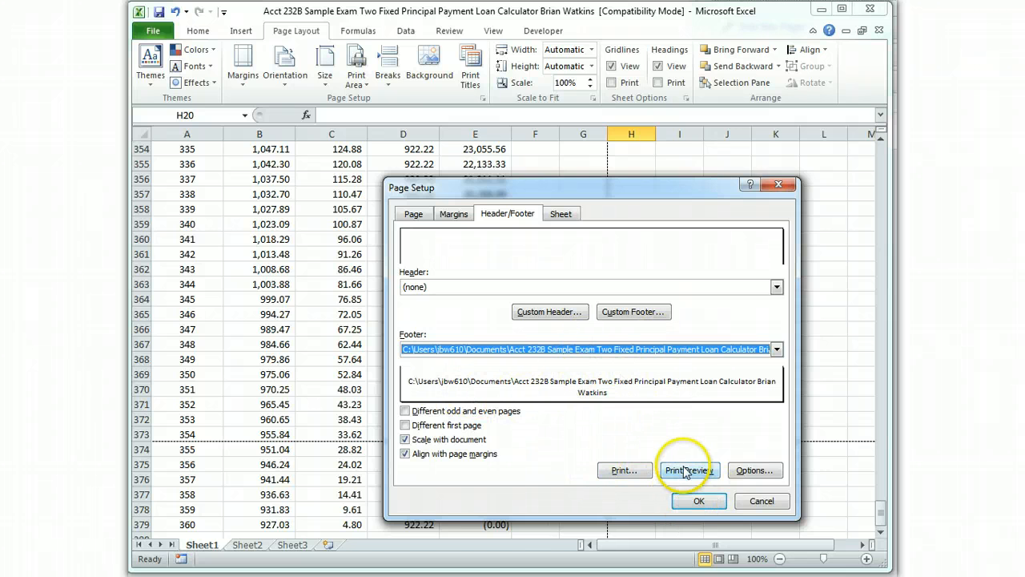
left_click(696, 502)
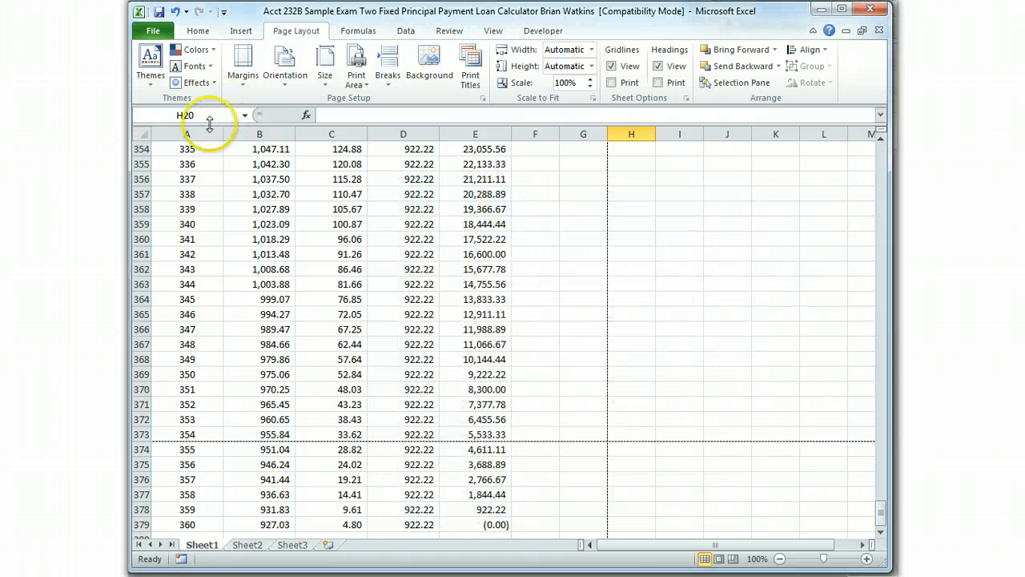
Step: Preview the printed sheet to check the footer, then return to the worksheet
left_click(153, 30)
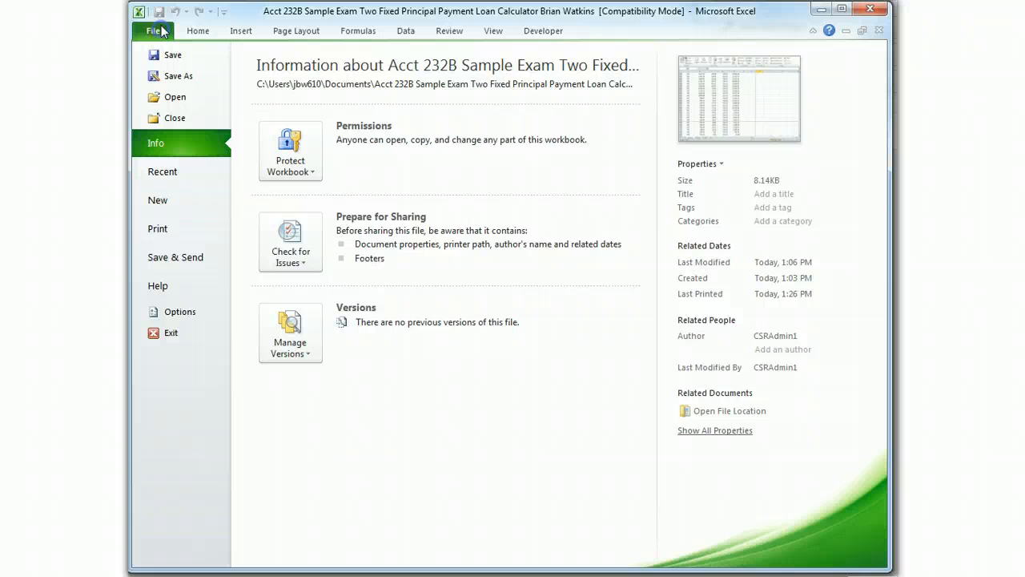
left_click(168, 228)
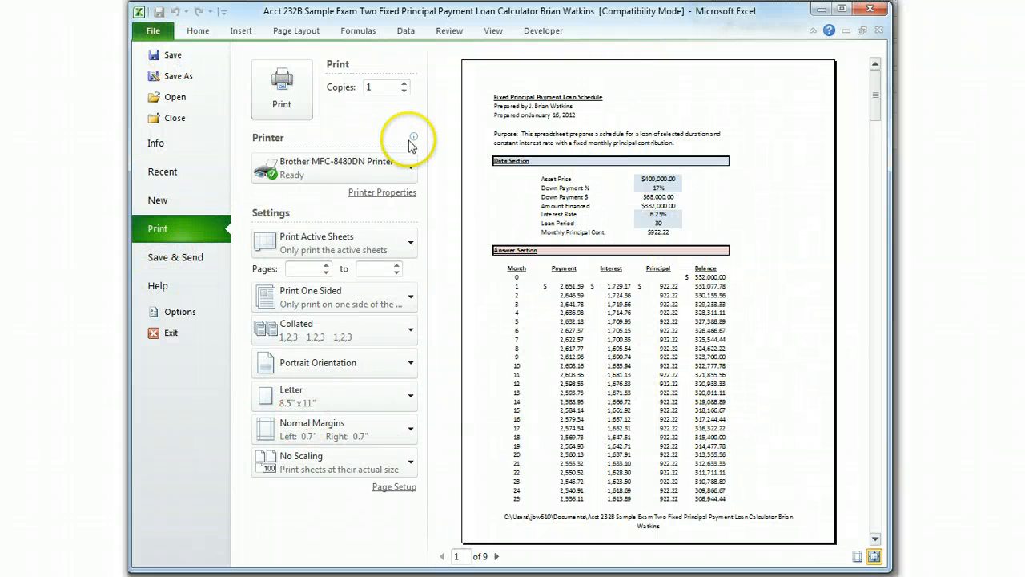
left_click(197, 31)
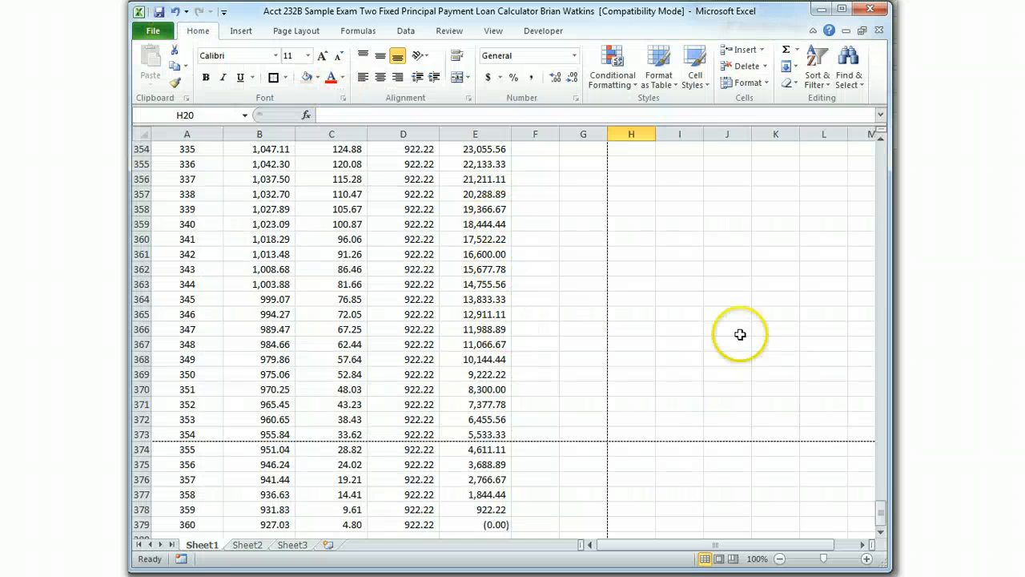
Step: Set the Loan Period in the data section to 5
left_click_drag(881, 517, 881, 166)
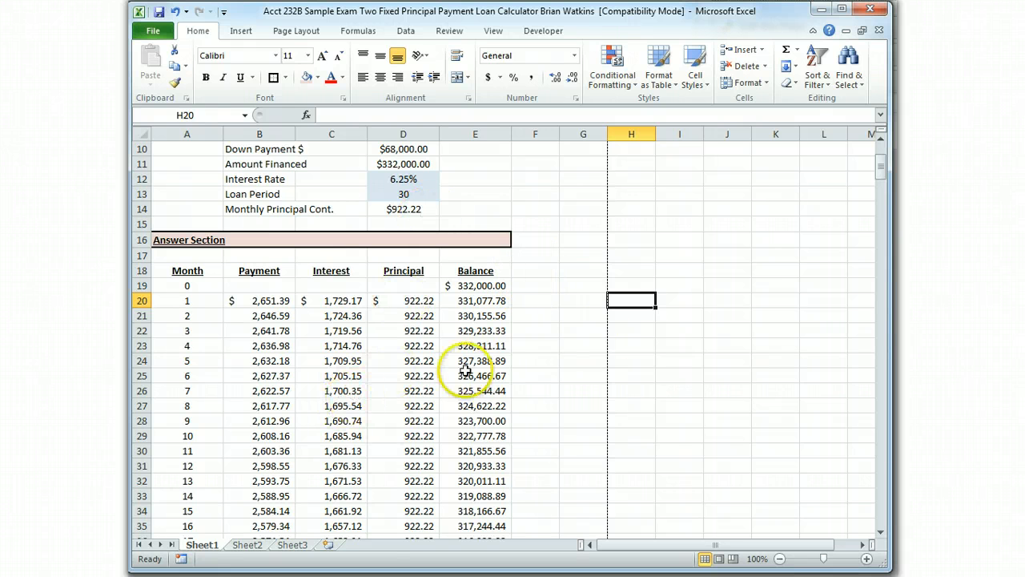
mouse_move(881, 167)
left_mouse_down()
mouse_move(877, 274)
mouse_move(877, 159)
left_mouse_up()
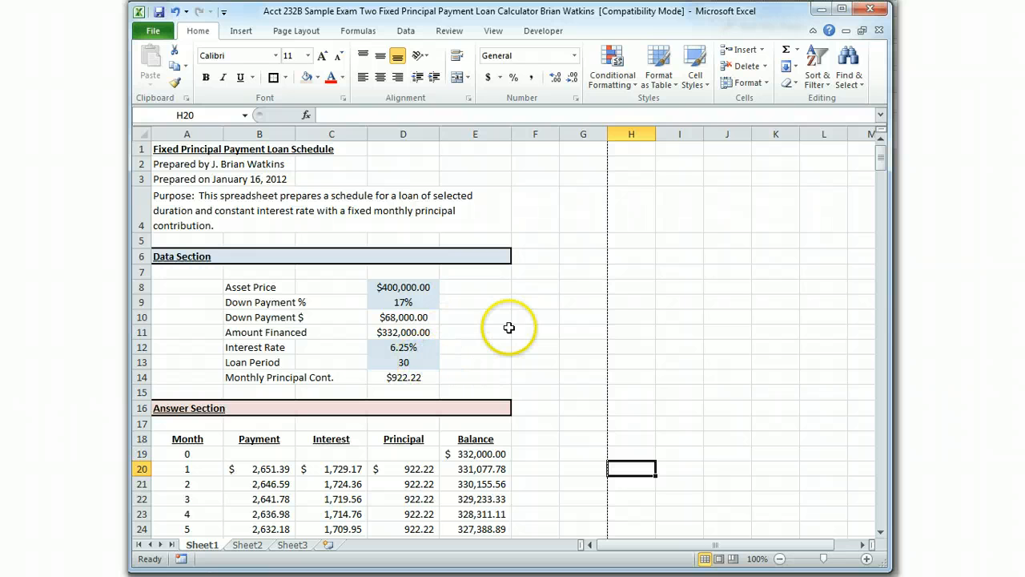
left_click(412, 366)
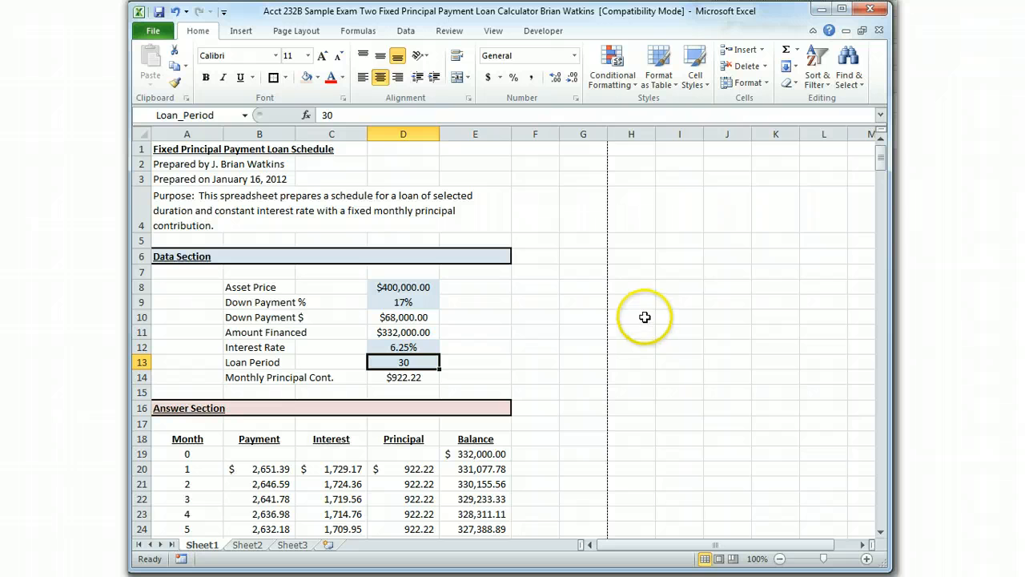
type("5")
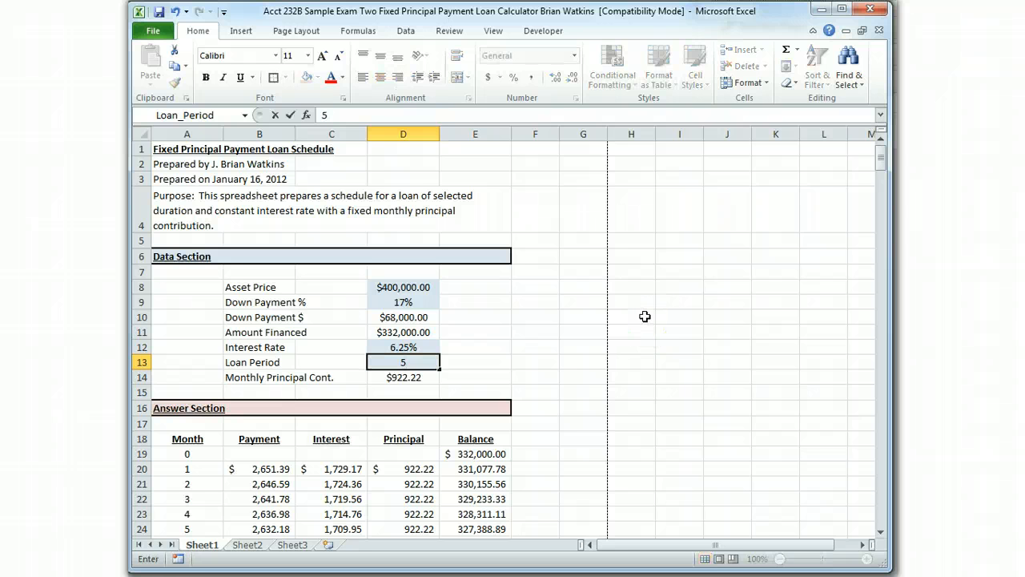
key("Return")
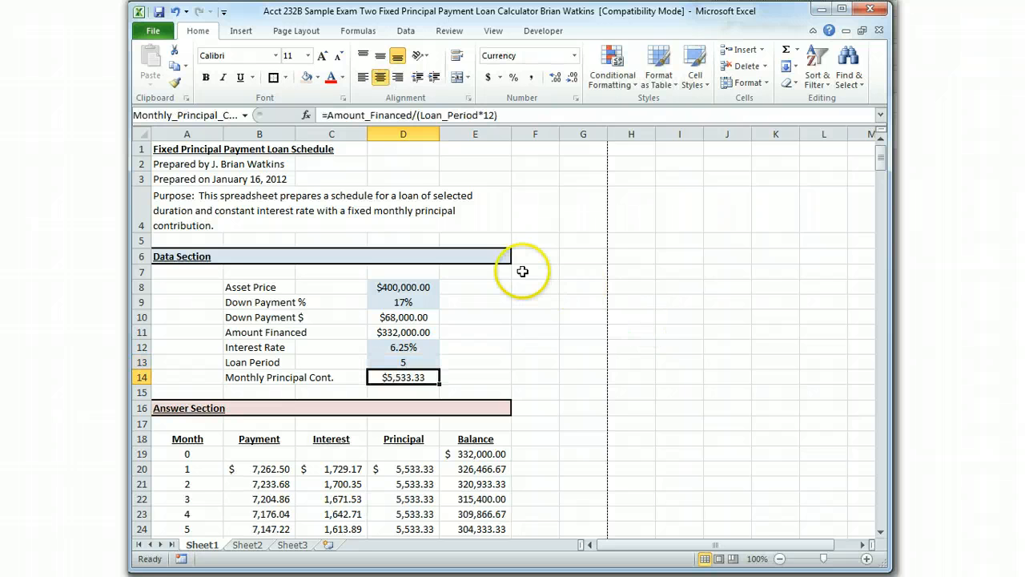
Step: Set the Asset Price to 50000 and the Down Payment % to 10% in the data section
left_click(408, 288)
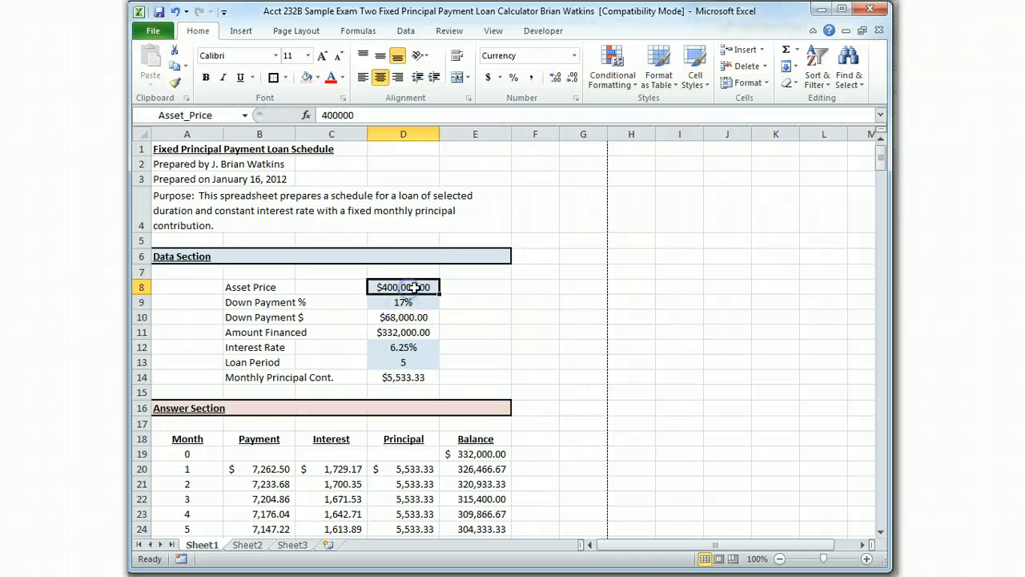
type("50")
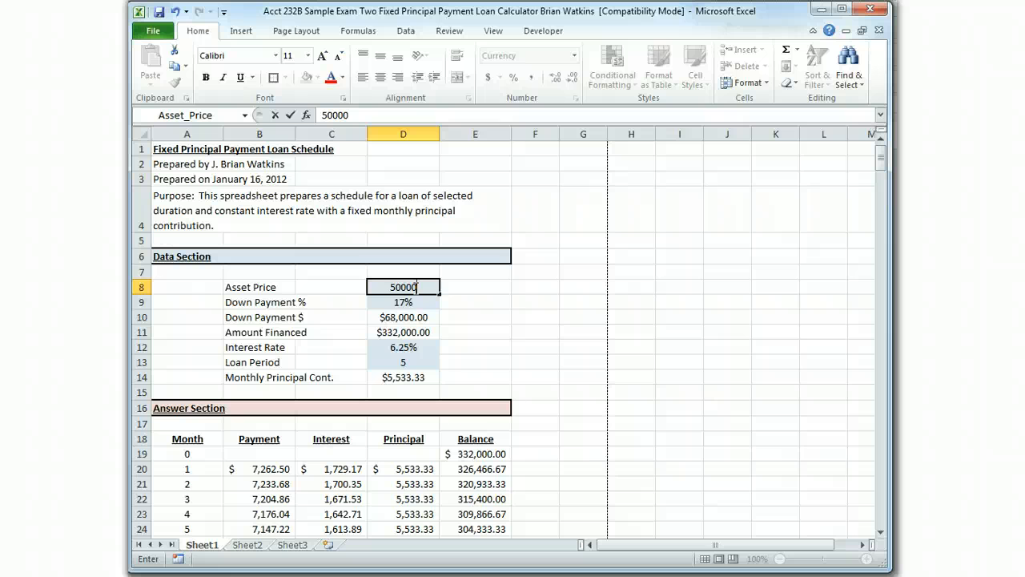
left_click(403, 303)
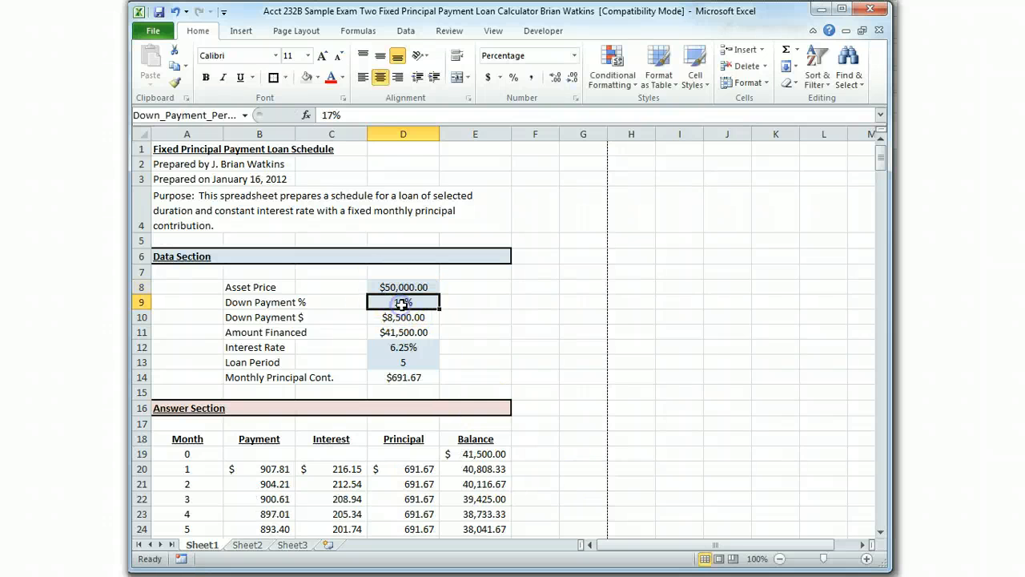
type("10")
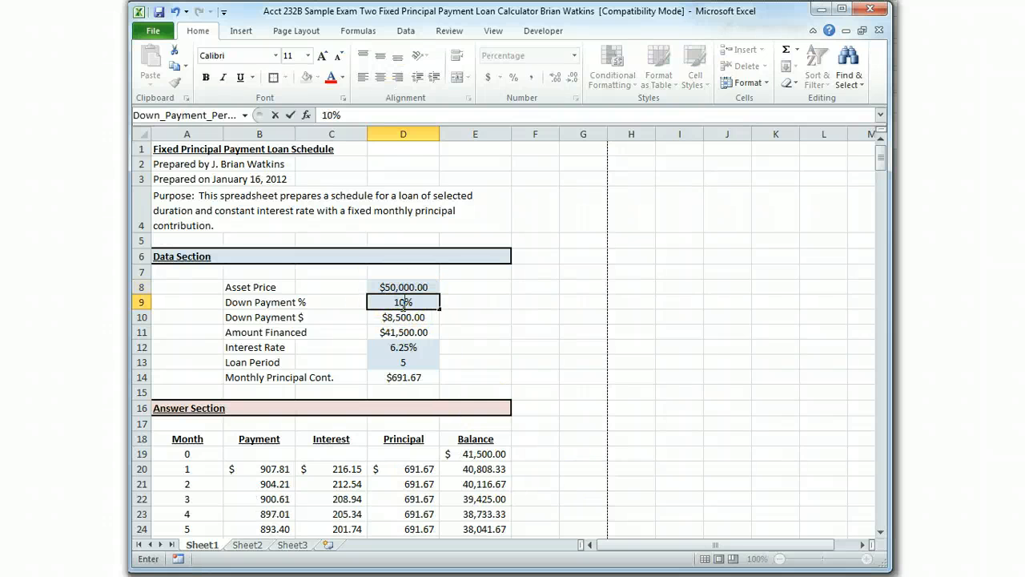
key("Return")
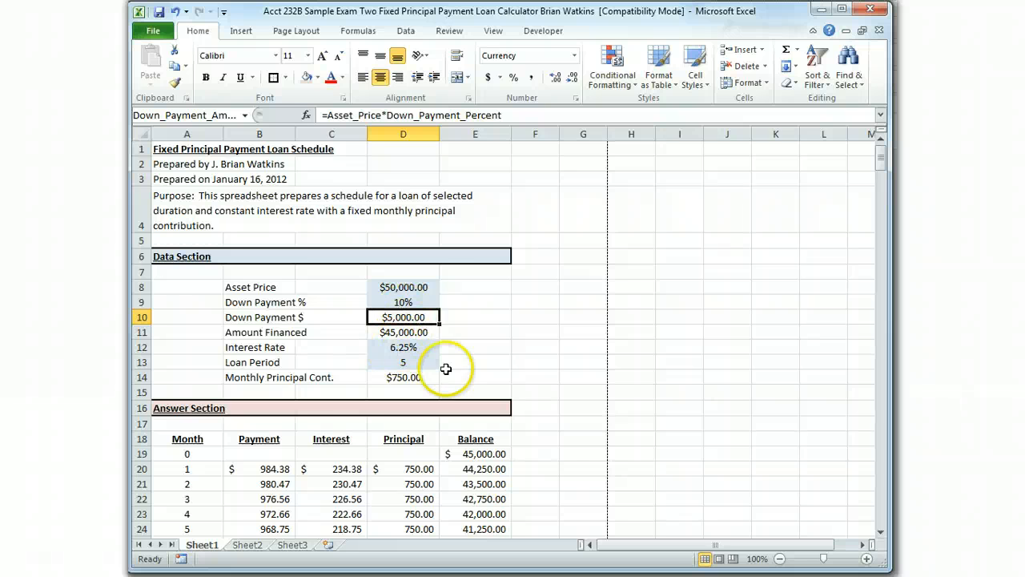
Step: Group the surplus schedule rows for months 61 through 360 (rows 80 to 379) by rows
scroll(468, 337, "down", 3)
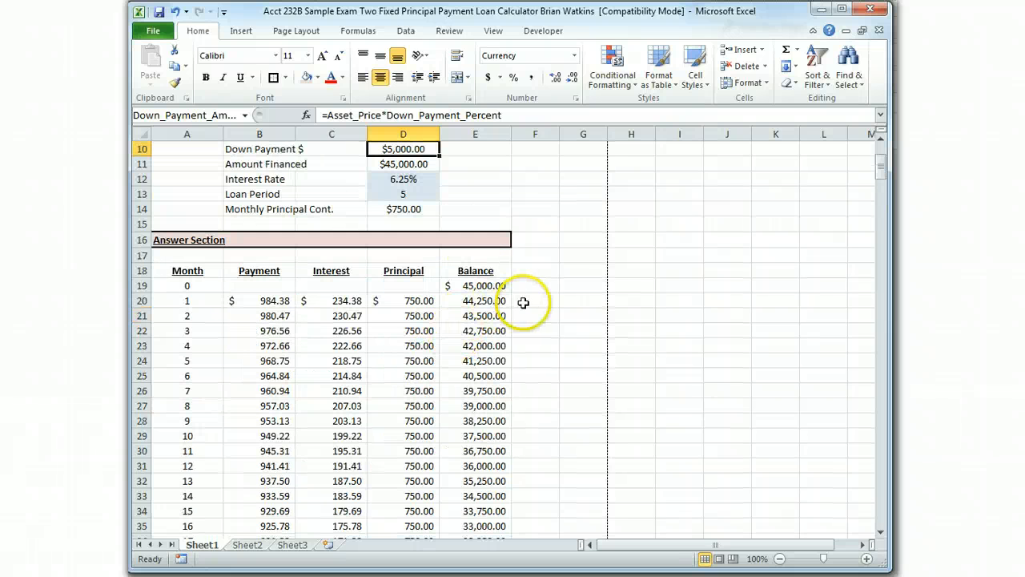
scroll(525, 310, "down", 15)
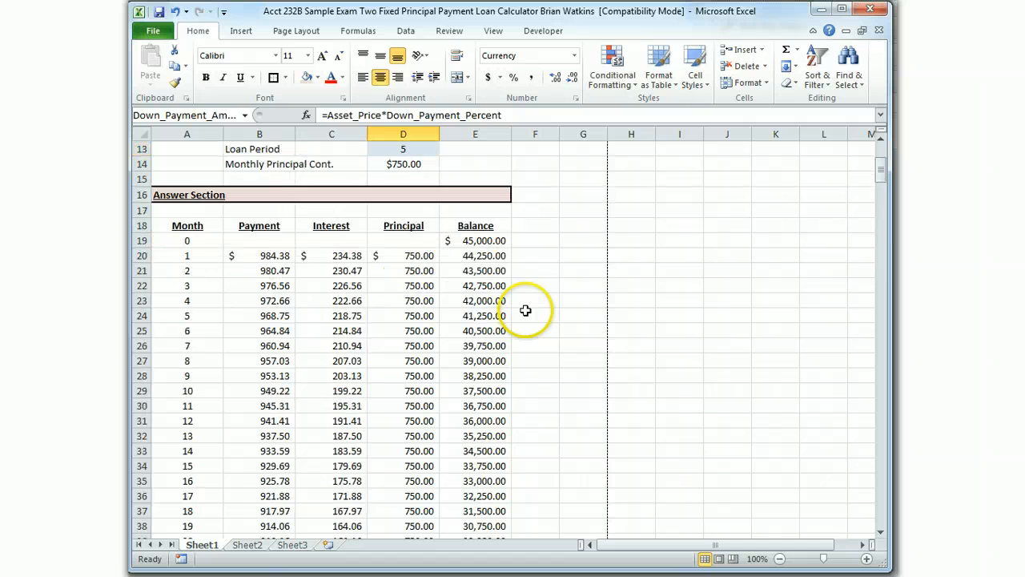
scroll(531, 327, "down", 3)
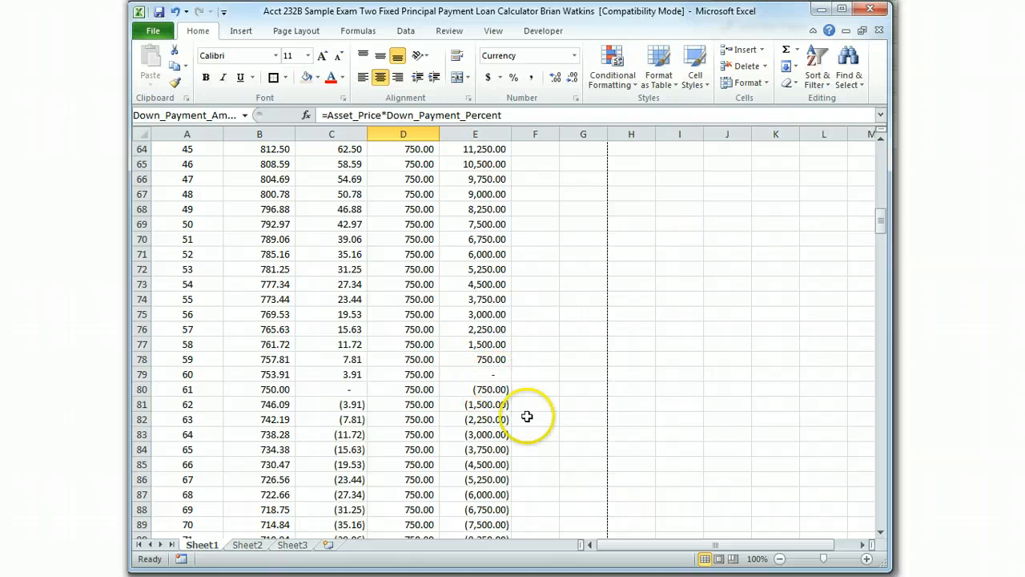
scroll(512, 361, "up", 20)
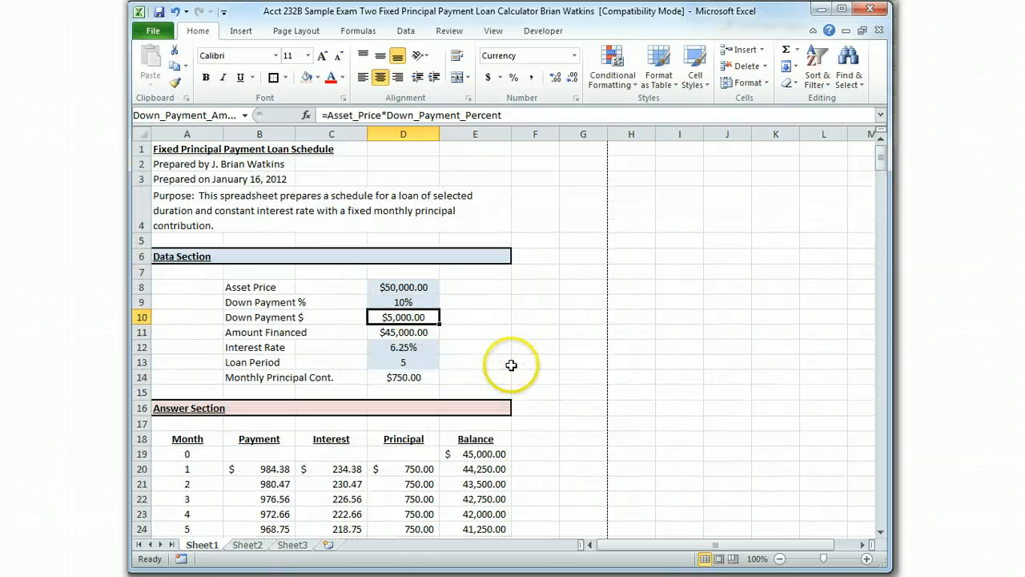
scroll(511, 365, "down", 20)
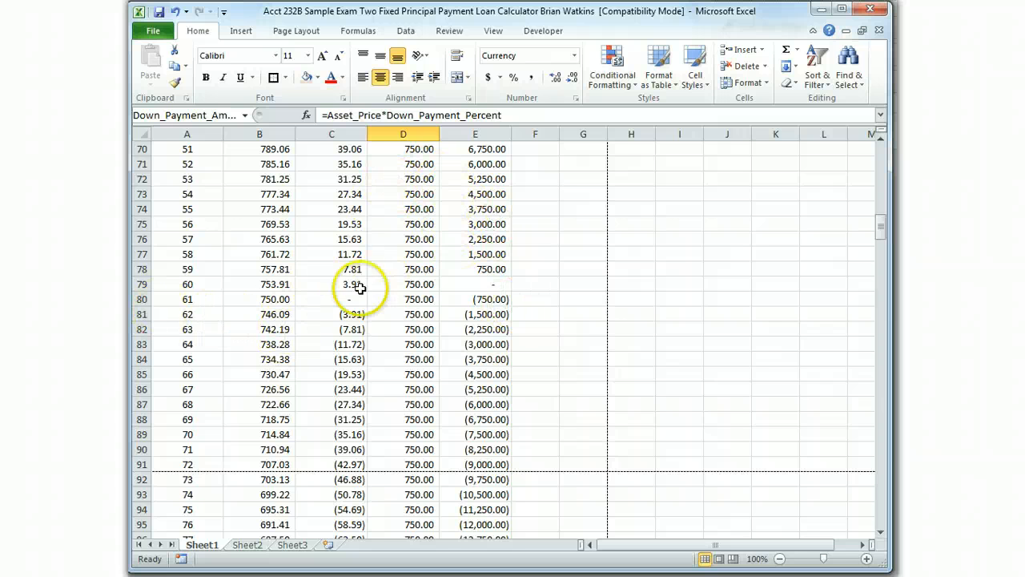
left_click(202, 299)
left_click_drag(202, 299, 483, 303)
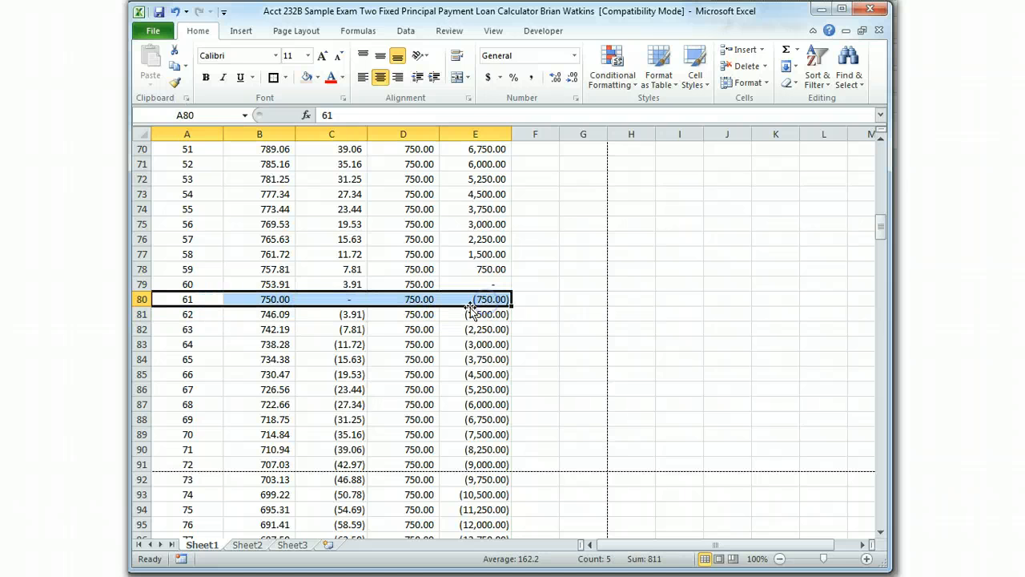
key("ctrl+shift+Down")
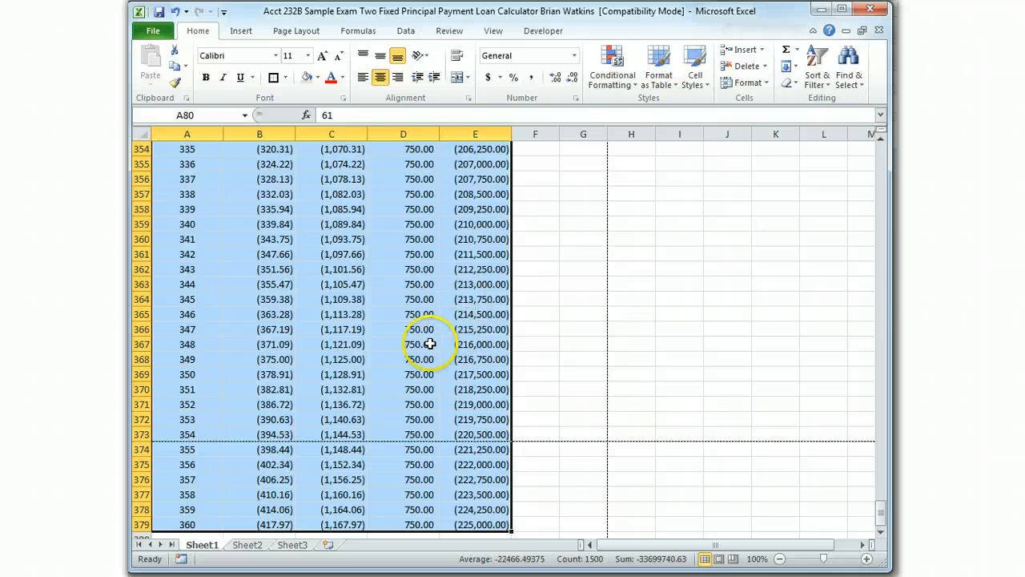
left_click(405, 30)
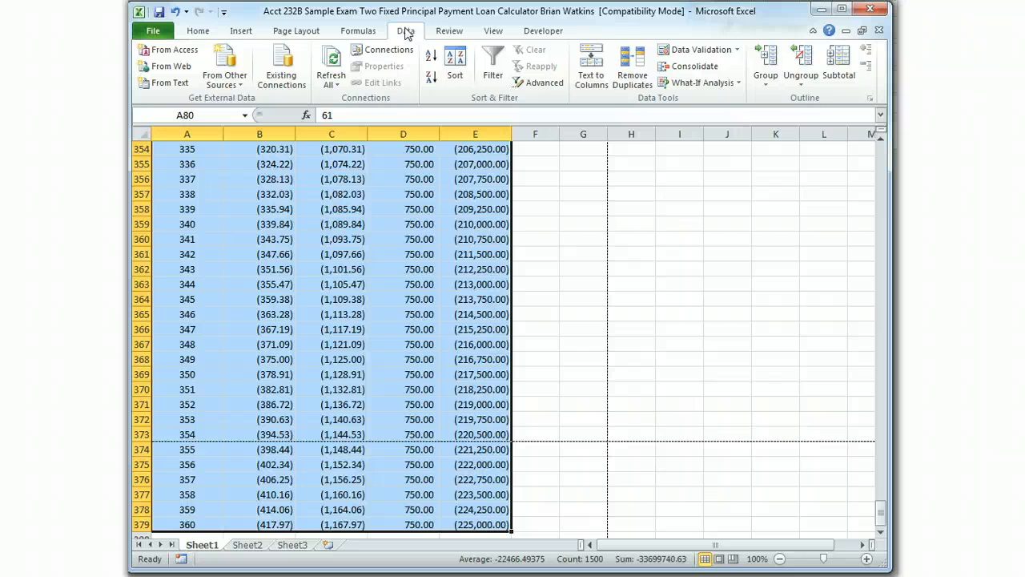
left_click(767, 83)
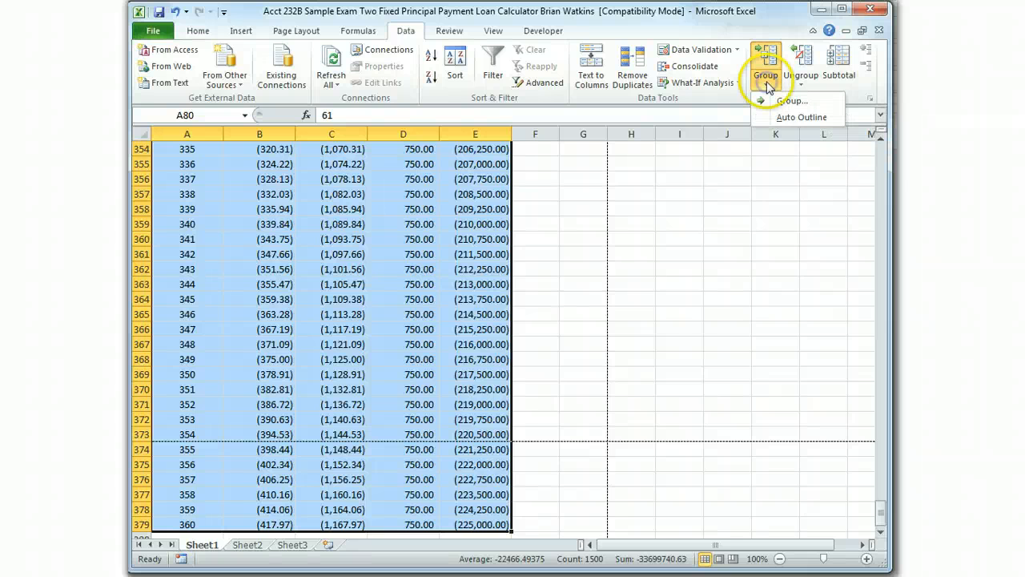
left_click(789, 101)
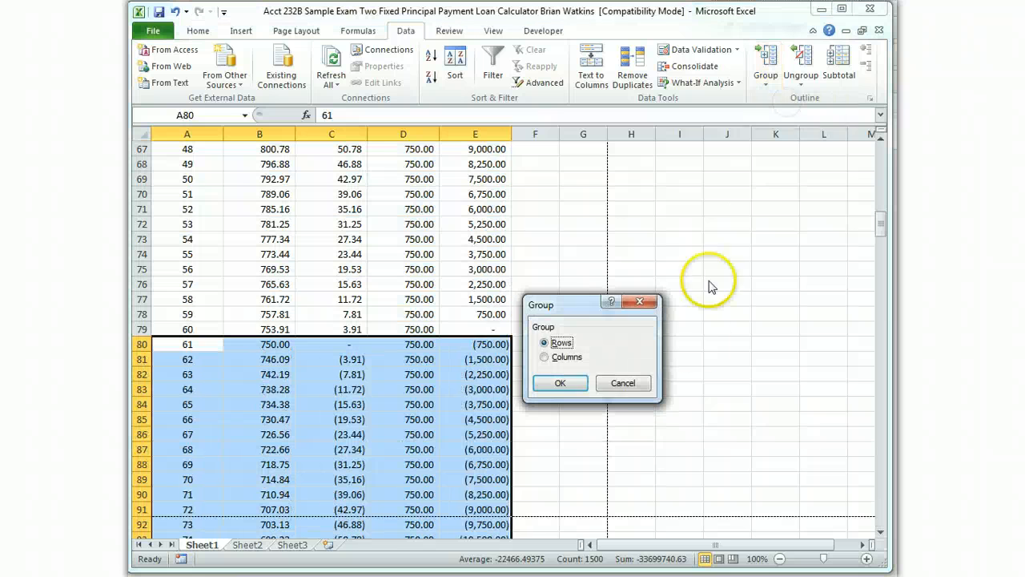
left_click(560, 384)
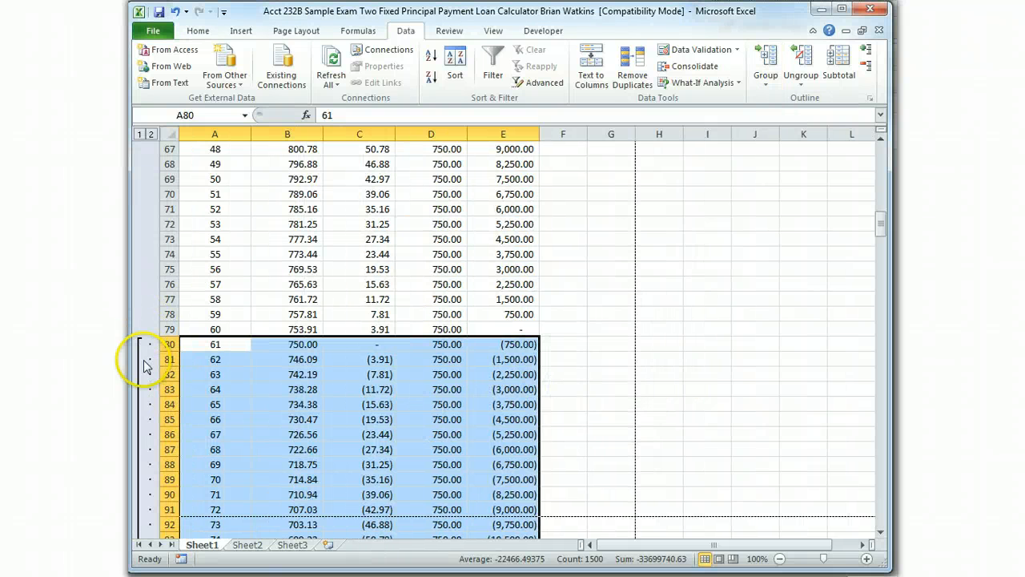
Step: Collapse the grouped rows for months 61 through 360 so the schedule stops at month 60
left_click(785, 268)
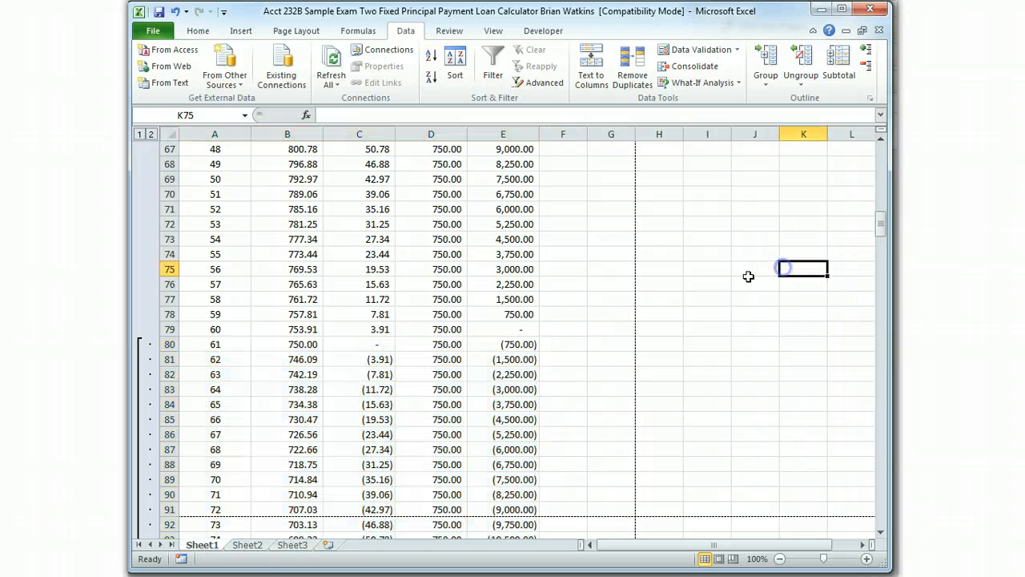
left_click_drag(881, 223, 880, 515)
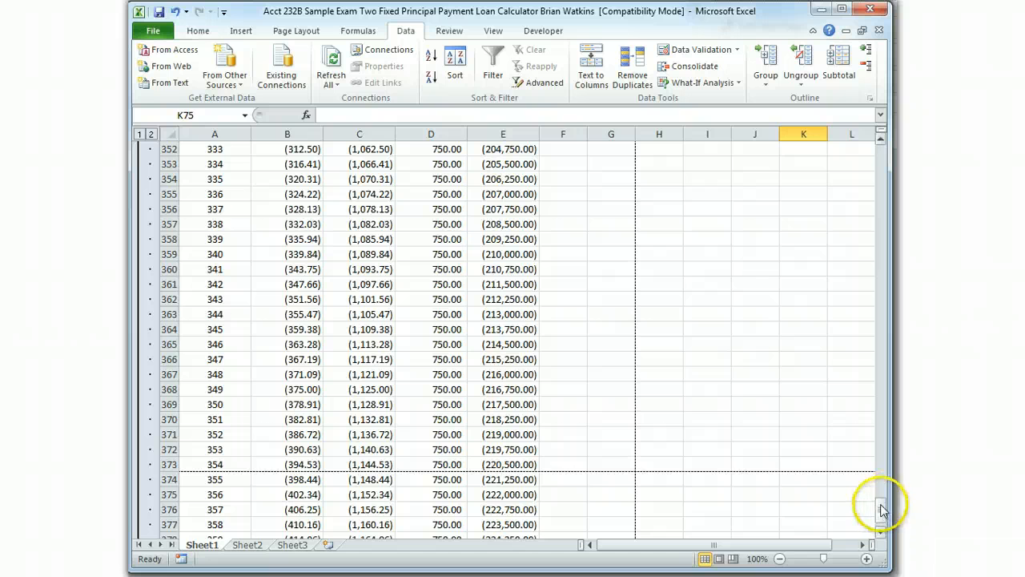
scroll(877, 508, "down", 1)
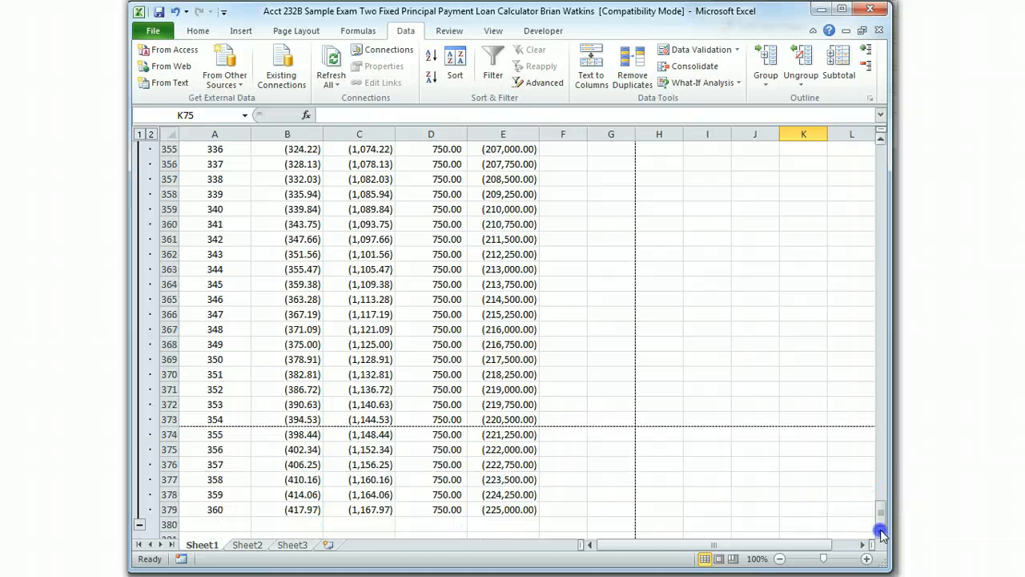
left_click(139, 525)
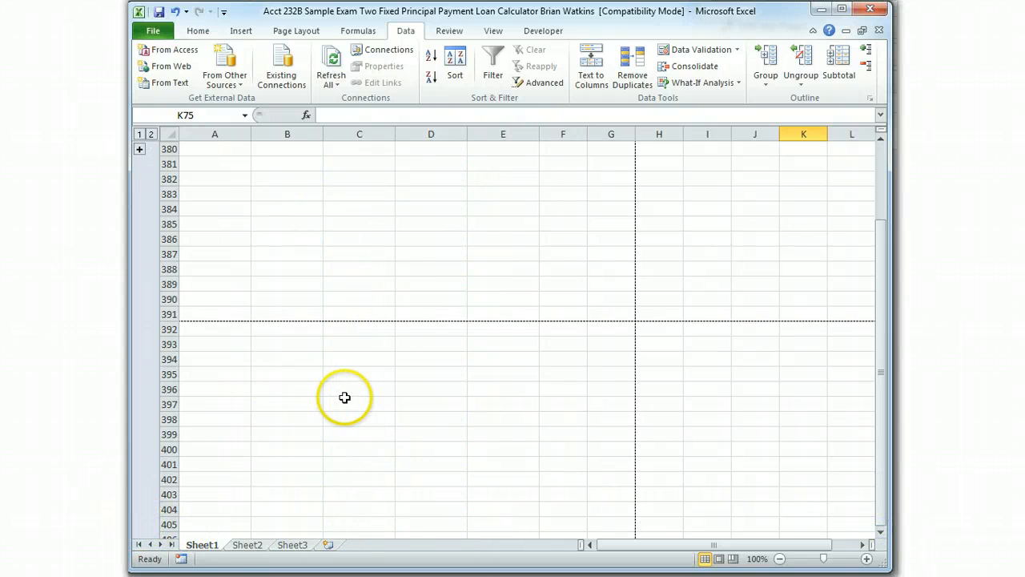
Step: Review the collapsed loan schedule from the data section through its final payment row
scroll(361, 396, "up", 3)
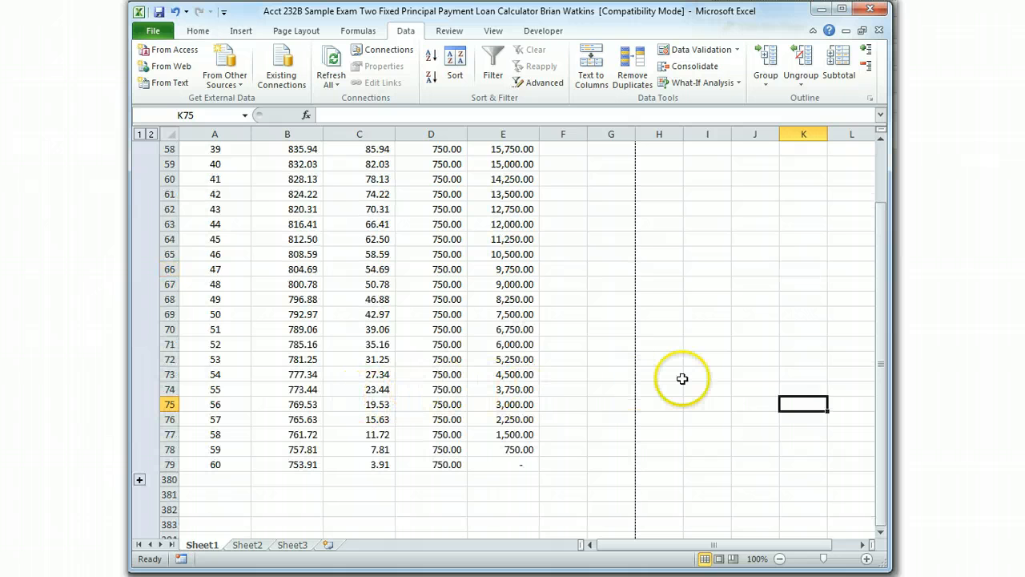
scroll(682, 388, "up", 14)
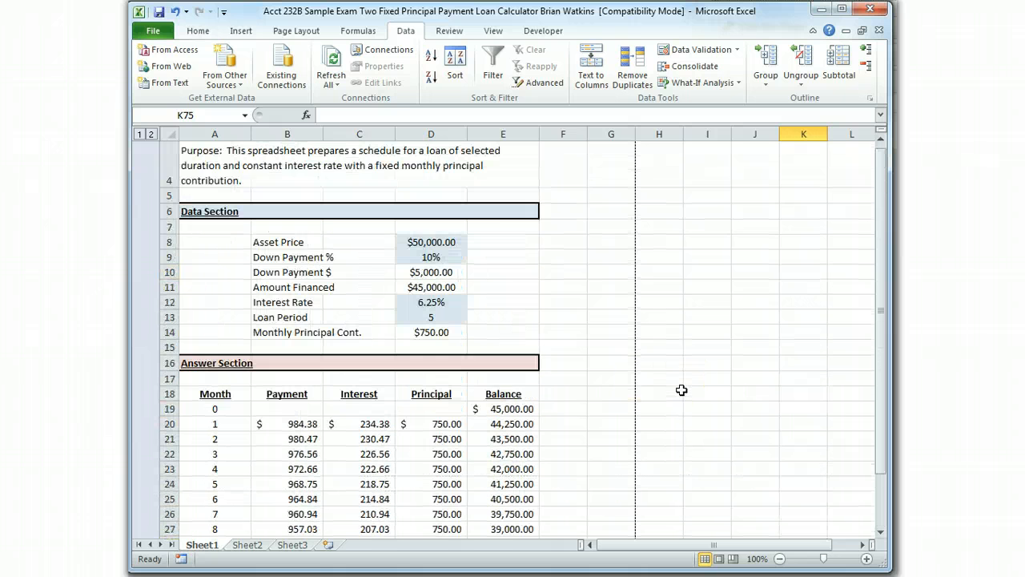
scroll(682, 390, "down", 16)
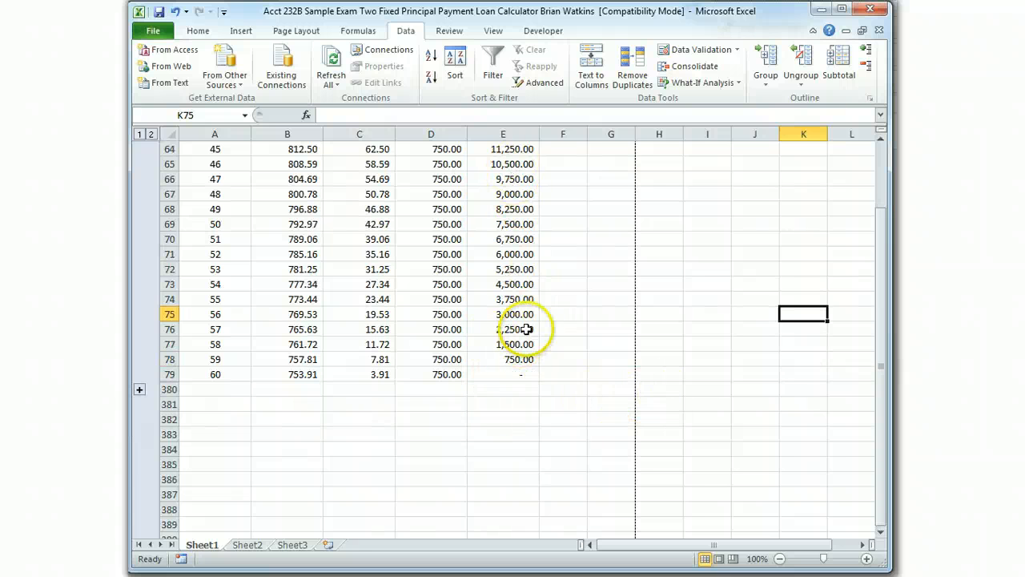
scroll(545, 343, "up", 15)
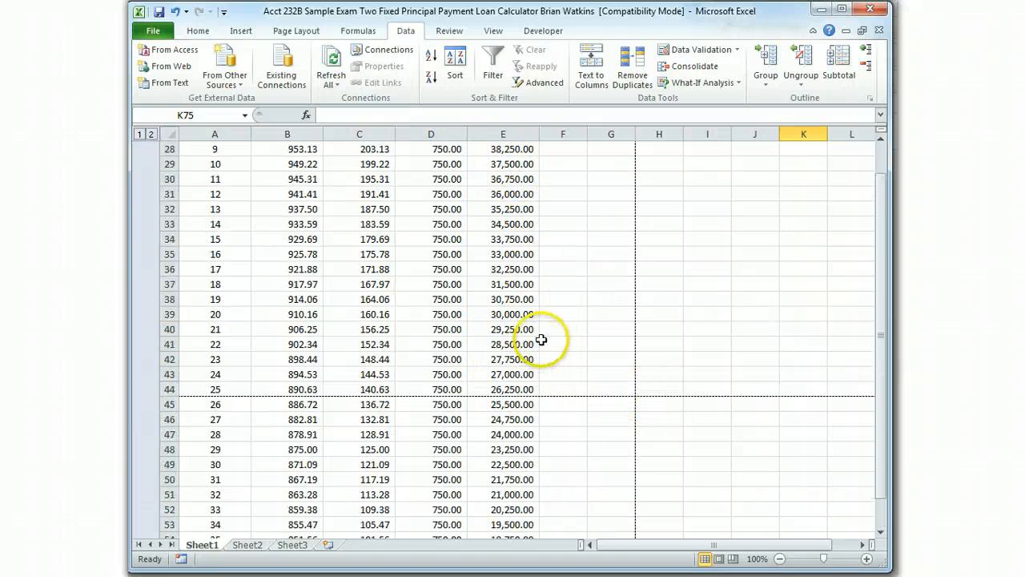
scroll(542, 339, "down", 10)
scroll(542, 339, "down", 9)
scroll(536, 340, "up", 5)
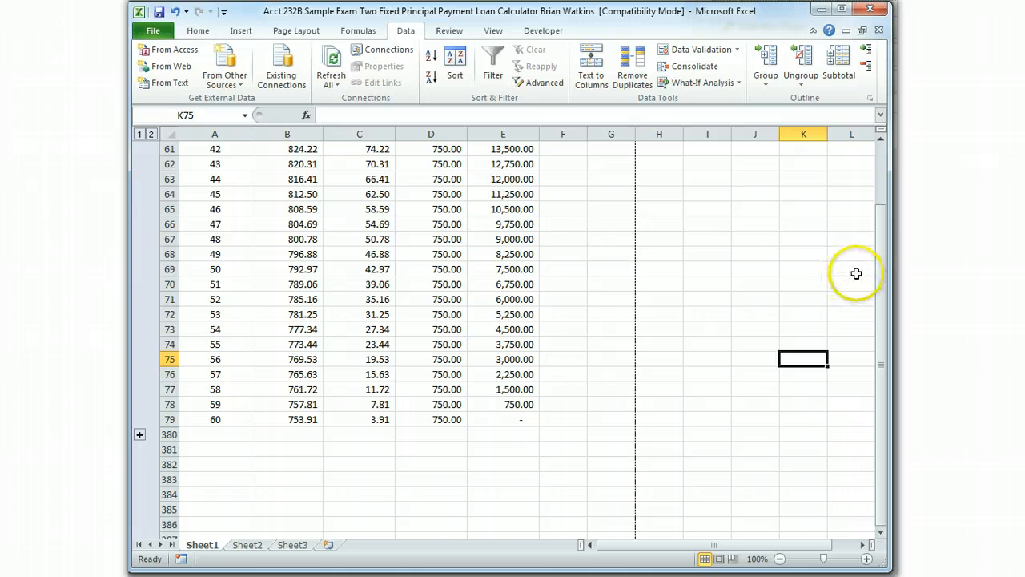
Step: Set the Loan Period in the data section to 10
left_click_drag(884, 312, 881, 241)
left_click(431, 366)
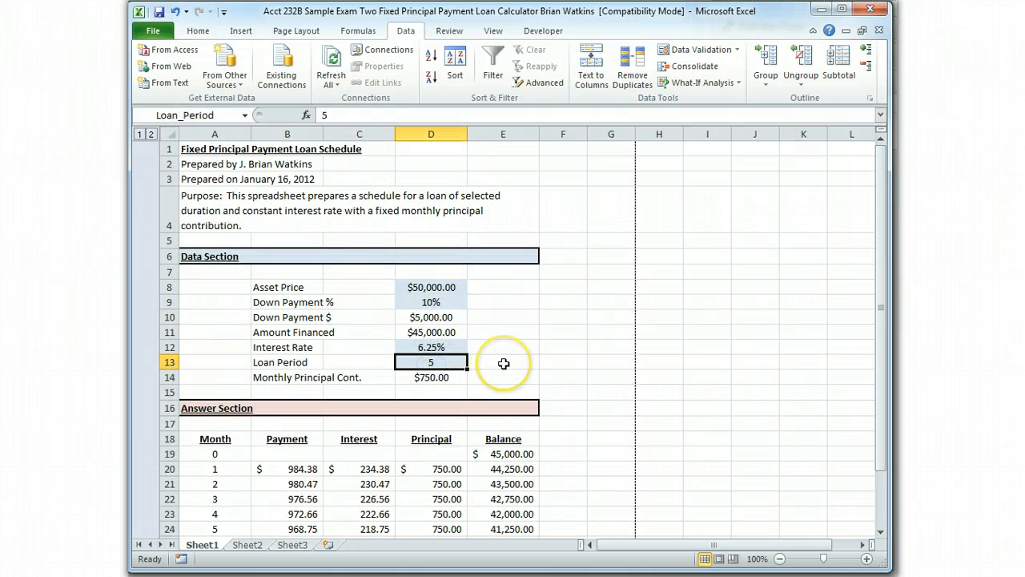
type("10")
key("Return")
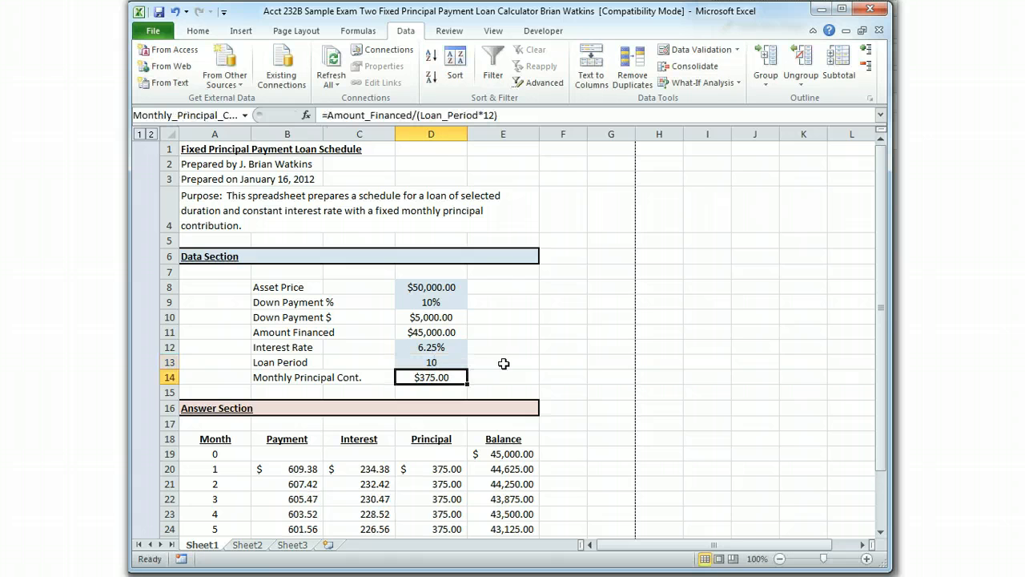
Step: Expand the collapsed rows below month 60 and ungroup the rows for months 61 through 360
scroll(481, 377, "down", 20)
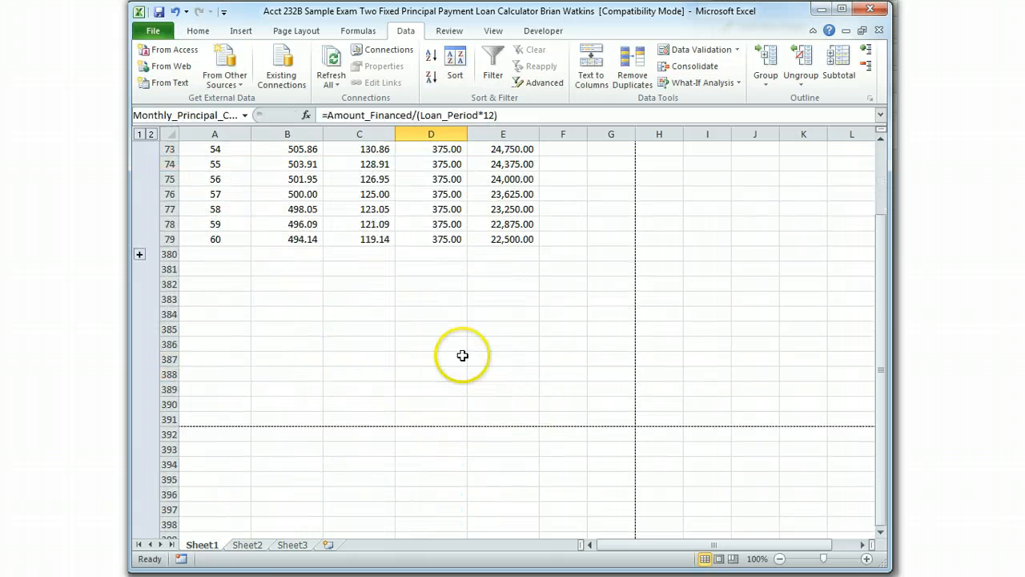
left_click(139, 255)
scroll(377, 488, "up", 20)
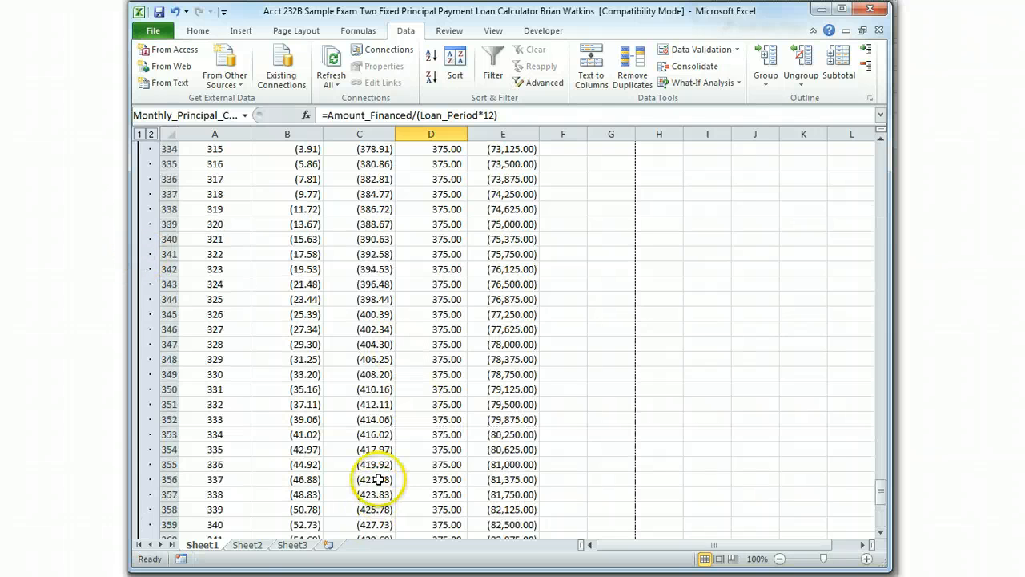
scroll(384, 455, "up", 20)
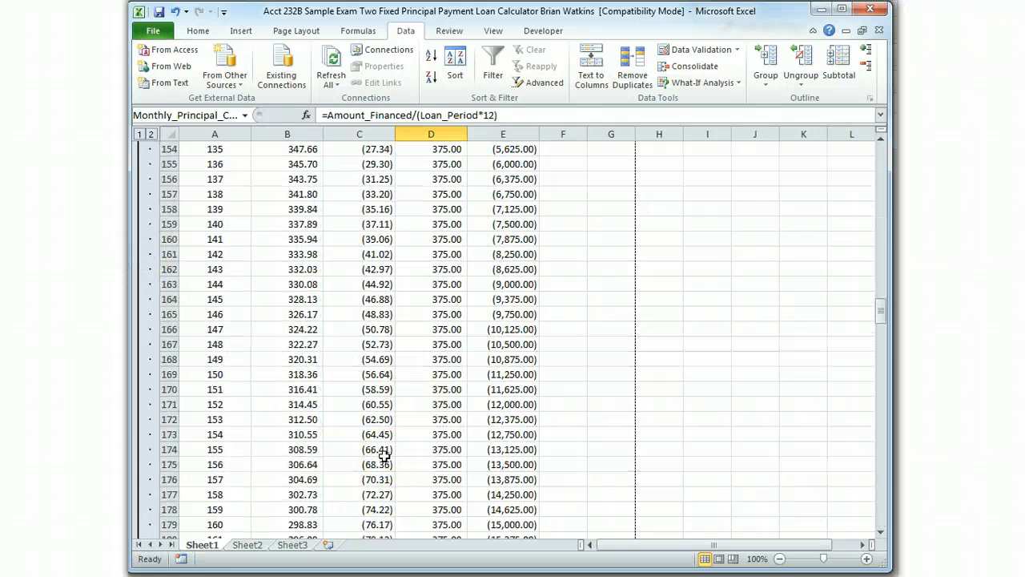
scroll(385, 455, "up", 8)
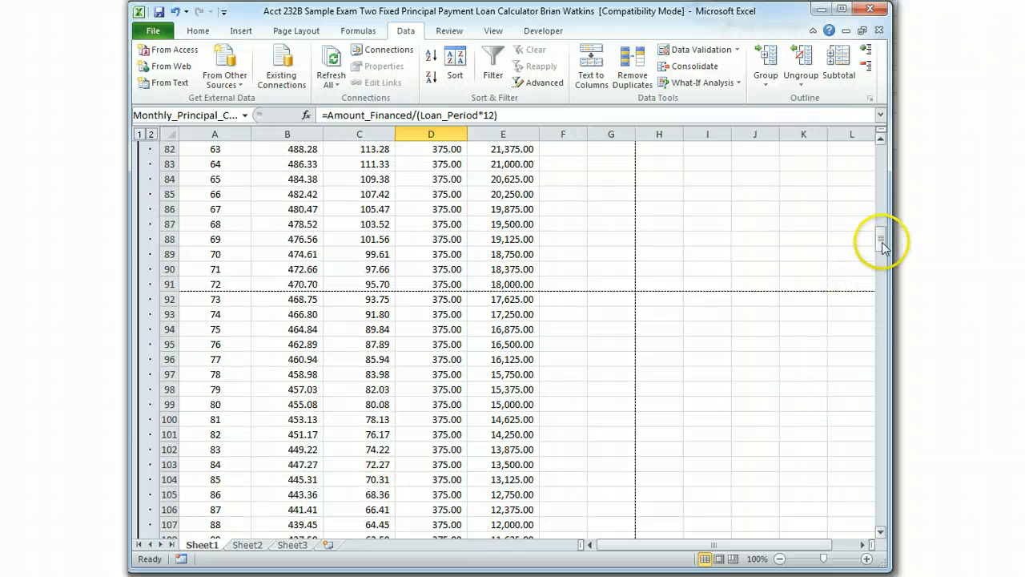
left_click_drag(881, 268, 882, 232)
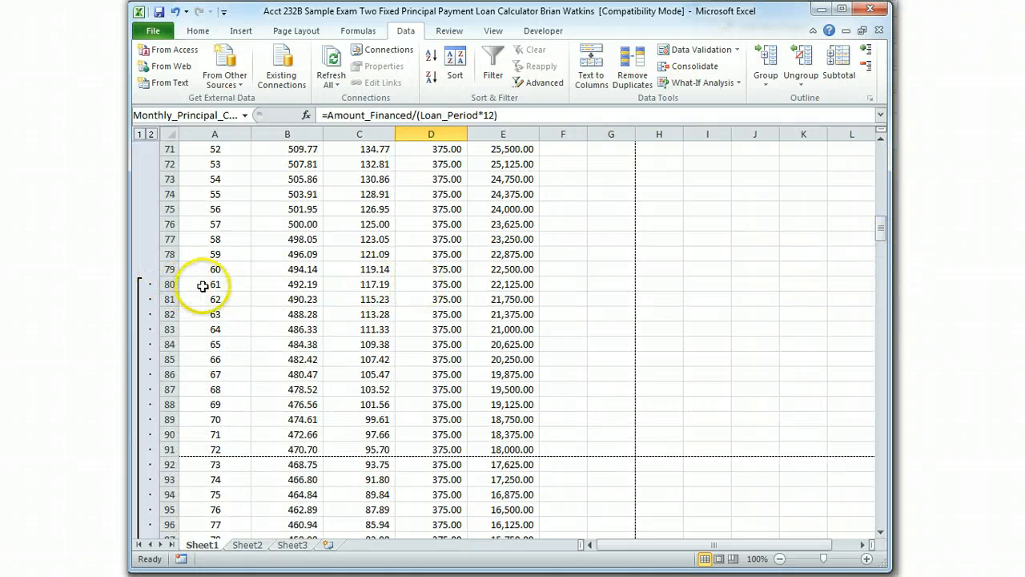
left_click_drag(192, 284, 495, 298)
left_click(801, 79)
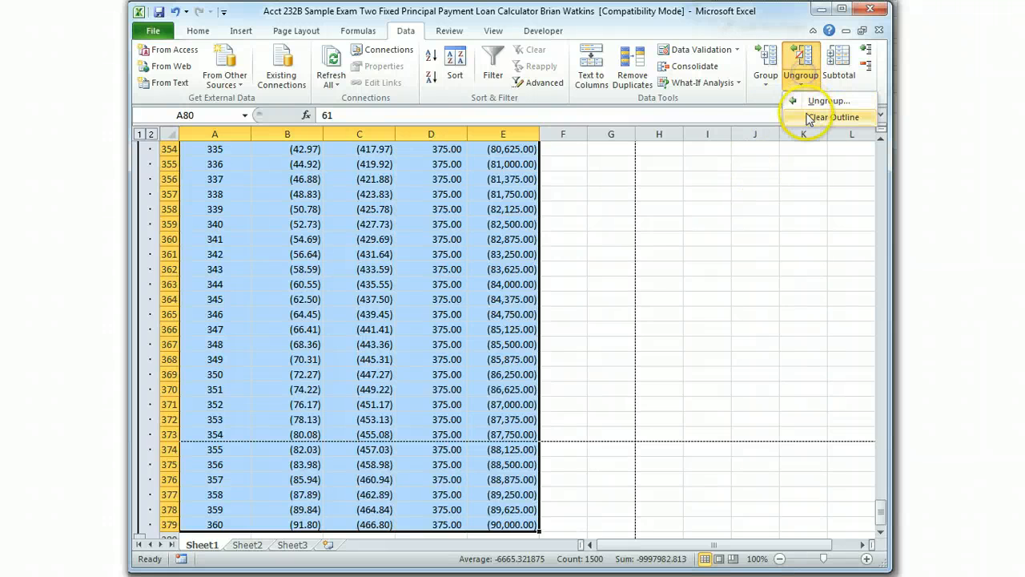
left_click(828, 100)
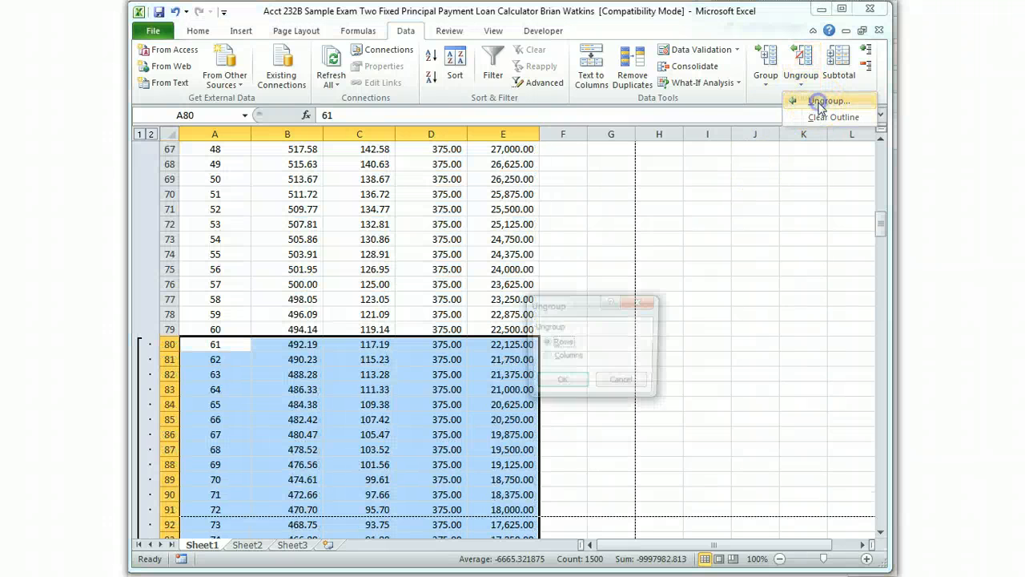
left_click(560, 384)
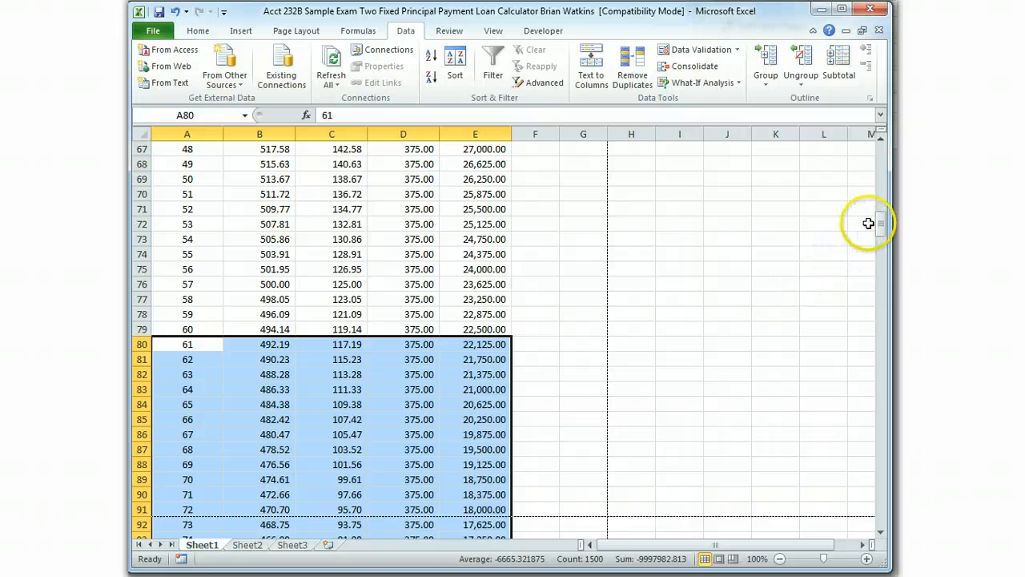
Step: Group the surplus schedule rows for months 121 through 360 (rows 140 to 379) by rows
left_click_drag(879, 223, 878, 285)
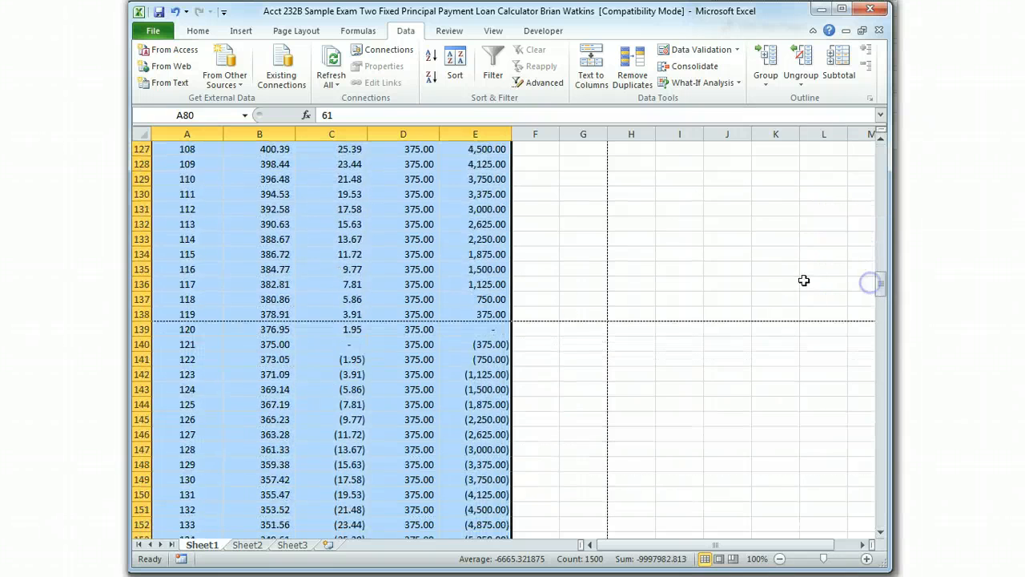
left_click(522, 331)
left_click(478, 329)
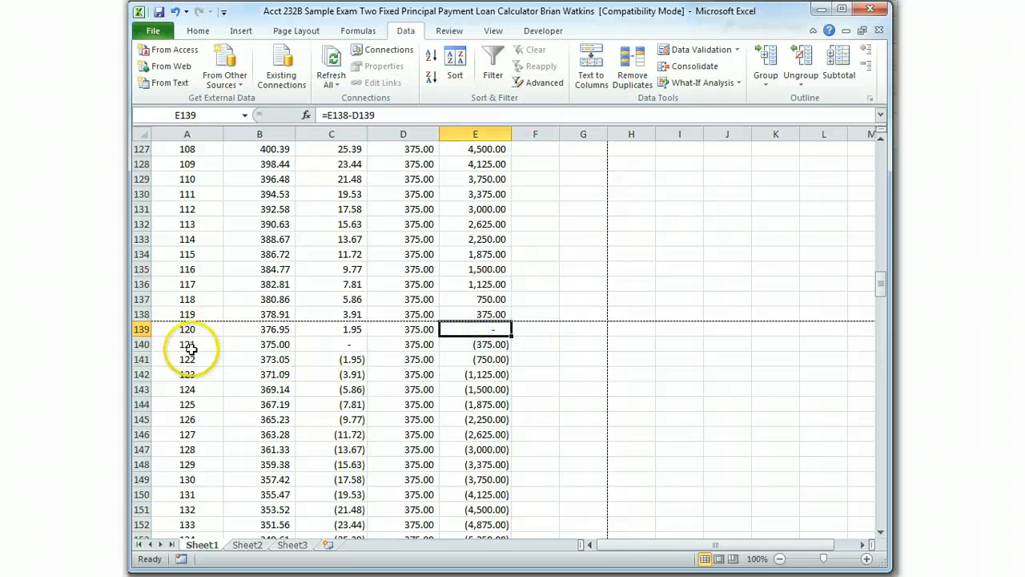
left_click_drag(185, 344, 464, 350)
key("ctrl+shift+Down")
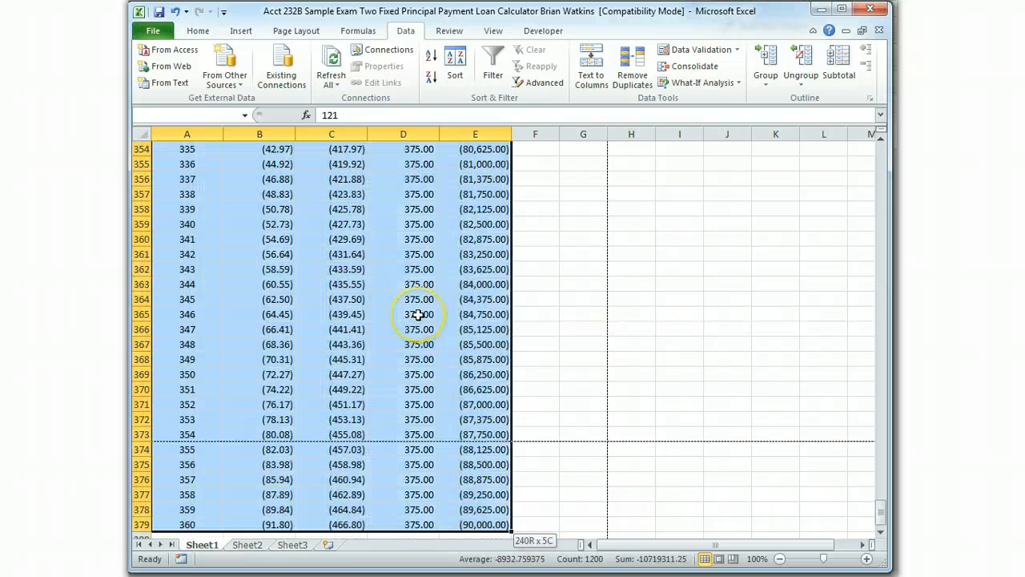
left_click(766, 60)
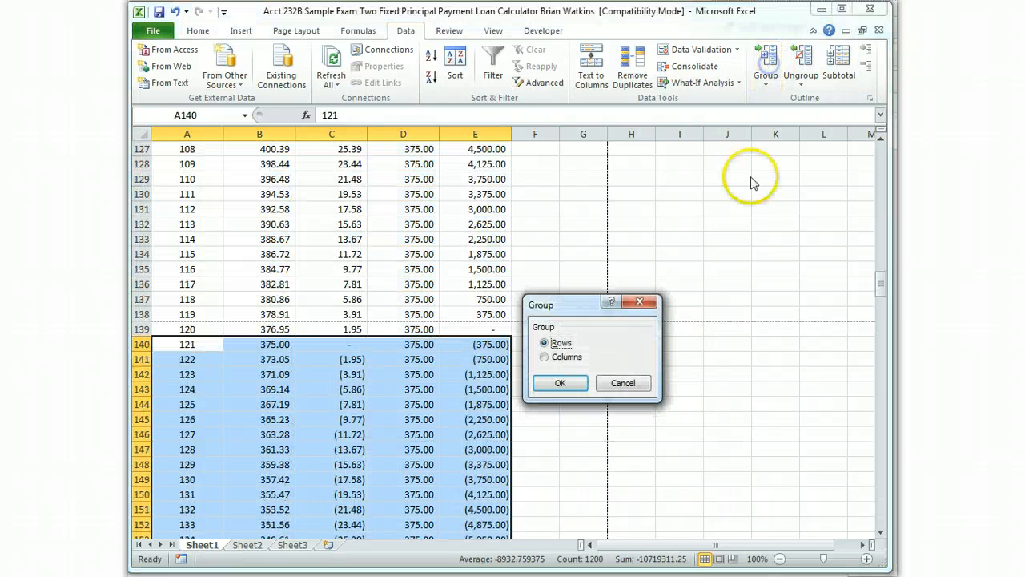
left_click(572, 378)
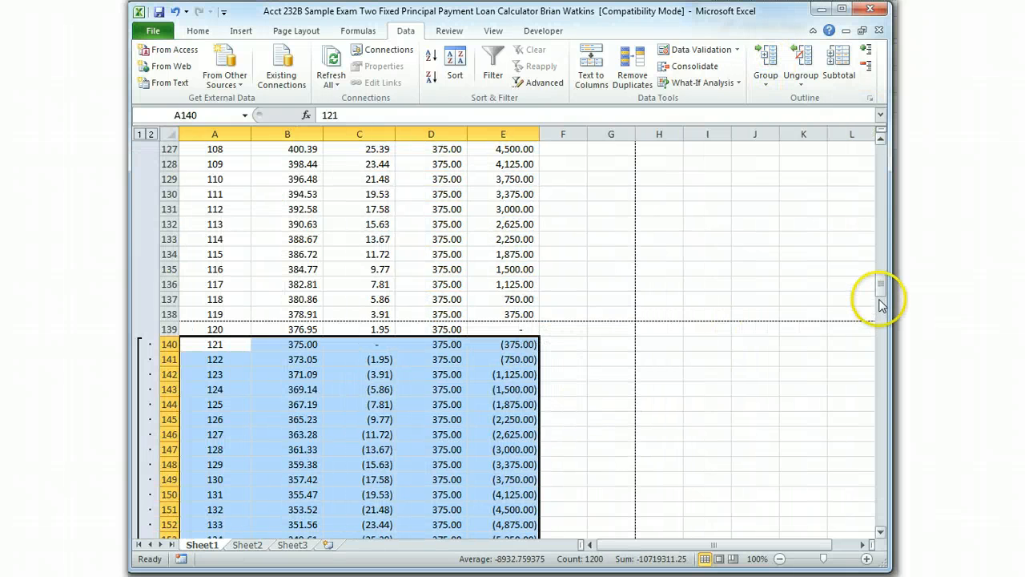
Step: Collapse the grouped schedule rows for months 121 through 360 and return to the data section
left_click_drag(881, 301, 855, 525)
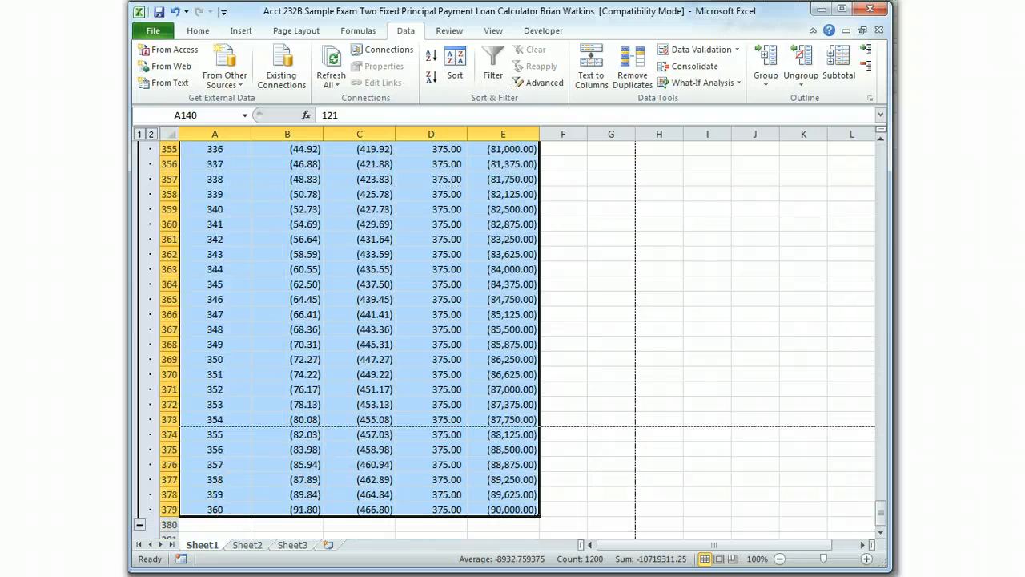
left_click(139, 524)
scroll(457, 322, "up", 8)
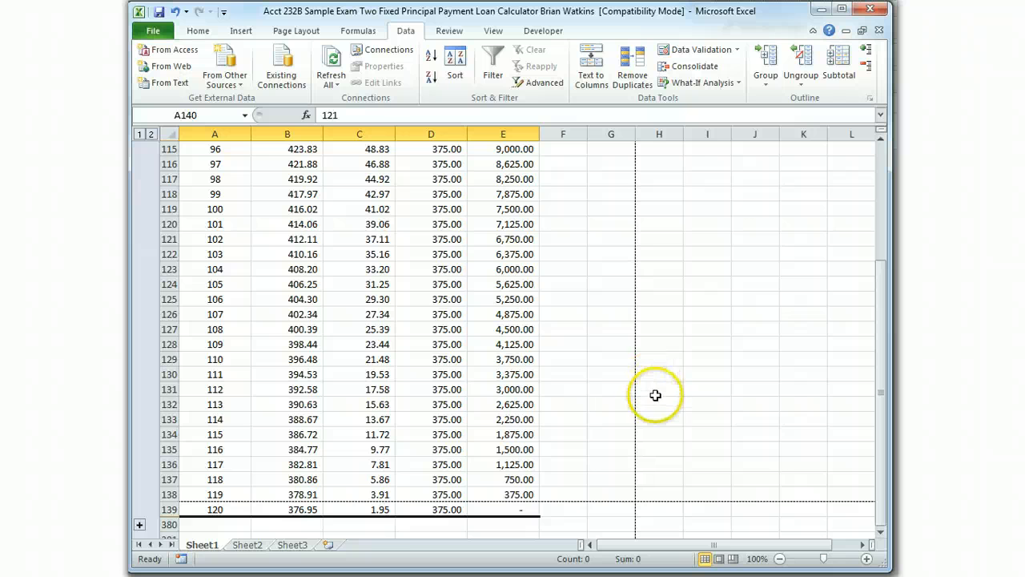
scroll(653, 413, "up", 20)
scroll(653, 412, "up", 17)
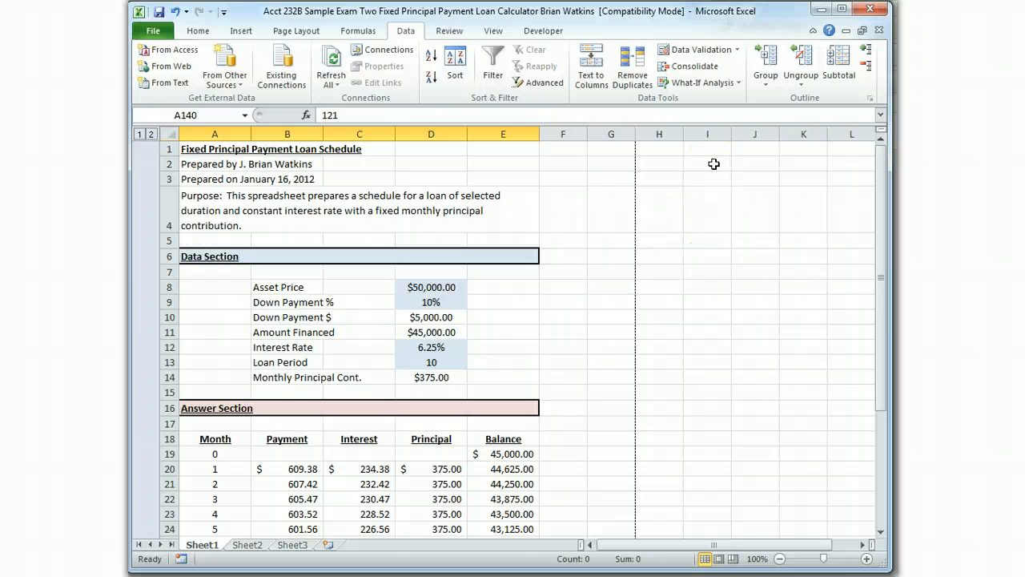
Step: Set the Asset Price in the data section to 10000000 and check how the schedule amounts fit their columns
left_click(453, 283)
type("10")
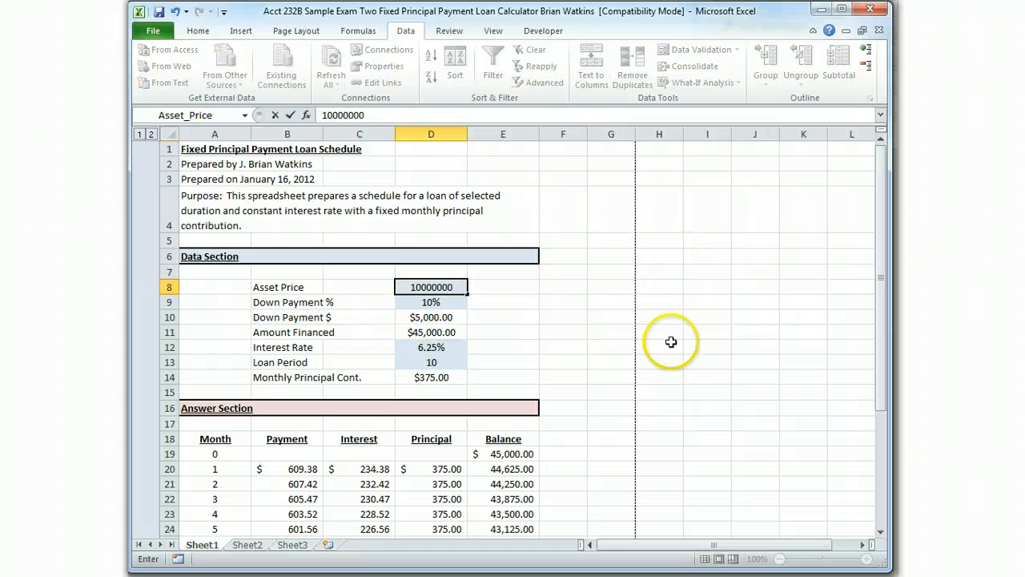
key("Return")
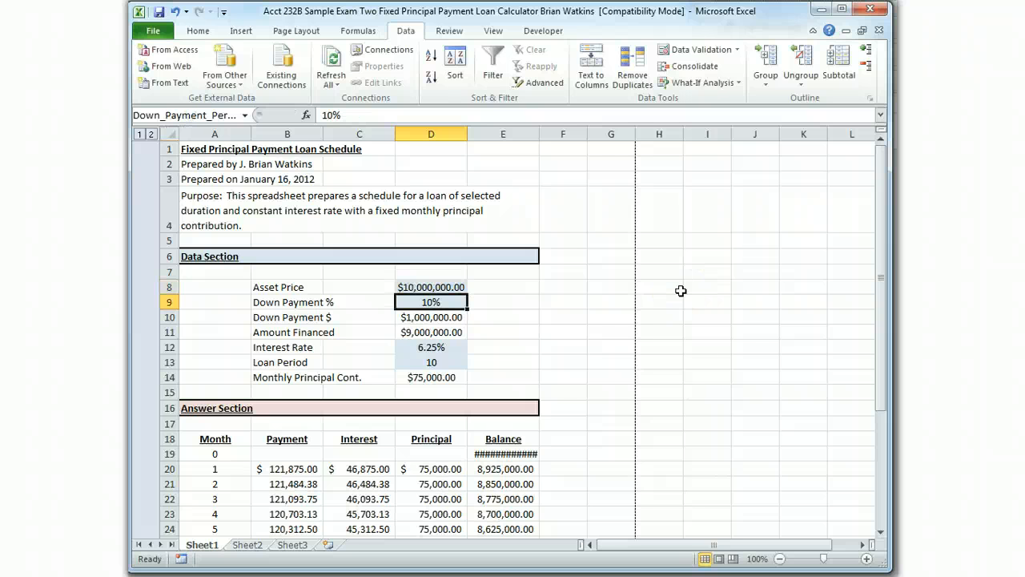
scroll(545, 335, "down", 1)
scroll(545, 335, "down", 20)
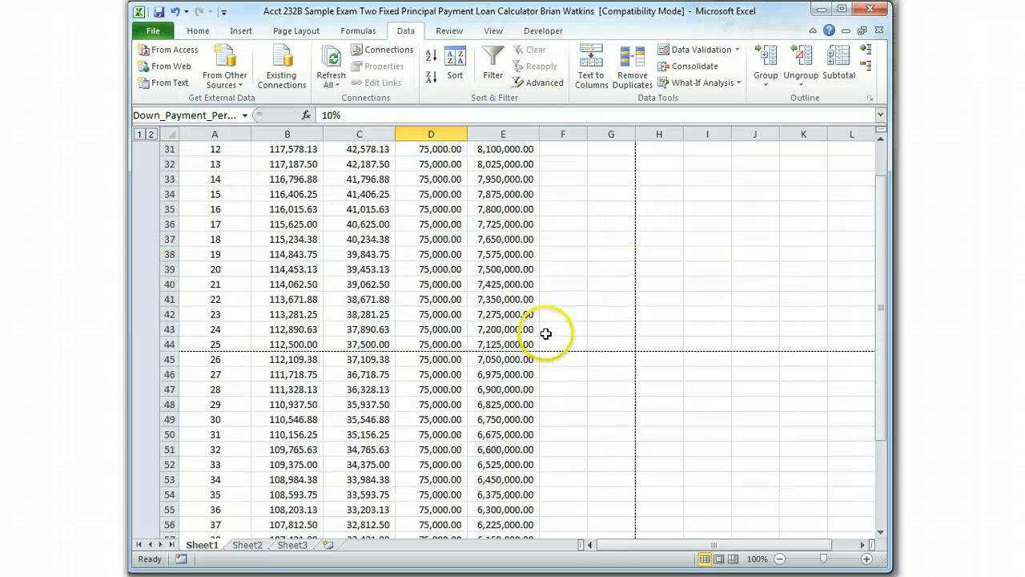
scroll(548, 344, "up", 18)
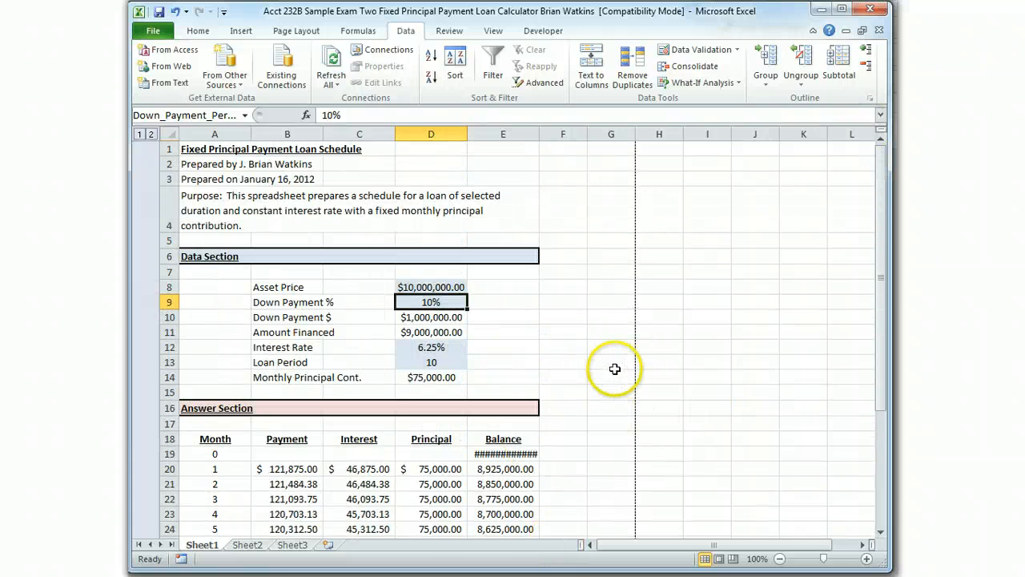
Step: Auto-fit the width of the Balance column E to its contents and check the balances down the schedule
double_click(540, 132)
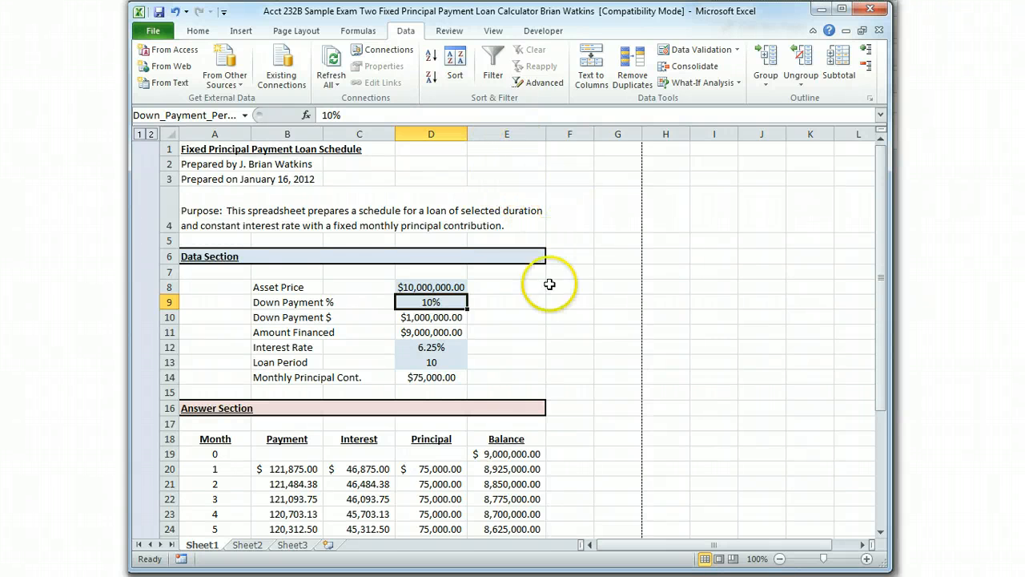
scroll(517, 424, "down", 18)
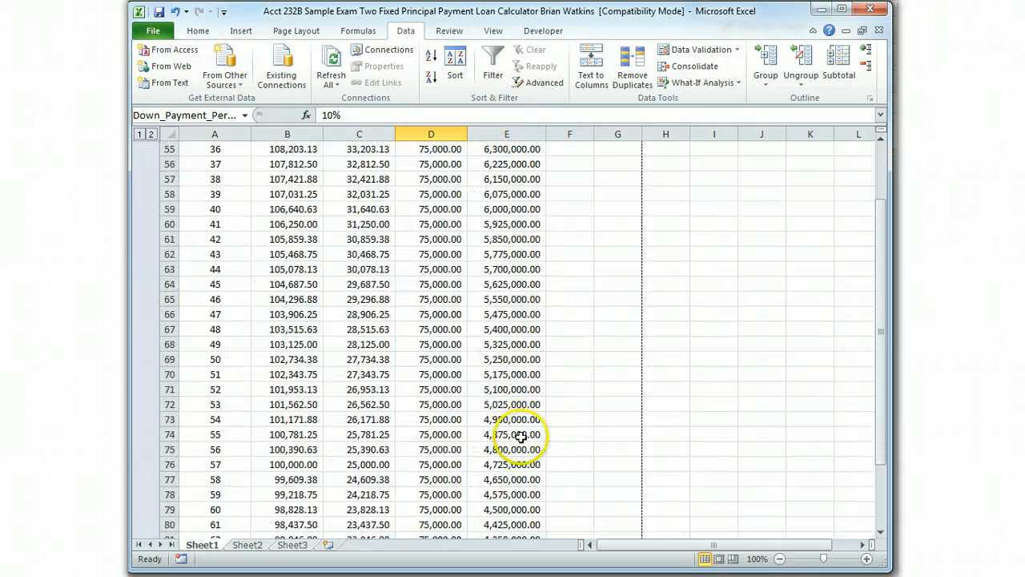
scroll(521, 437, "down", 18)
scroll(525, 416, "up", 20)
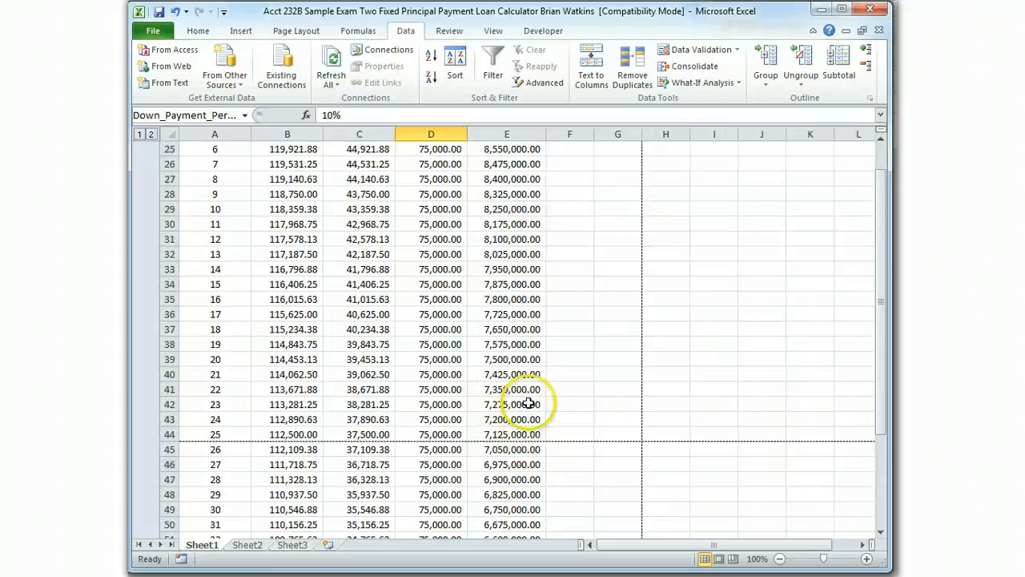
Step: Set the Asset Price in the data section to 50000 and review the recalculated schedule
scroll(528, 403, "up", 8)
left_click(422, 287)
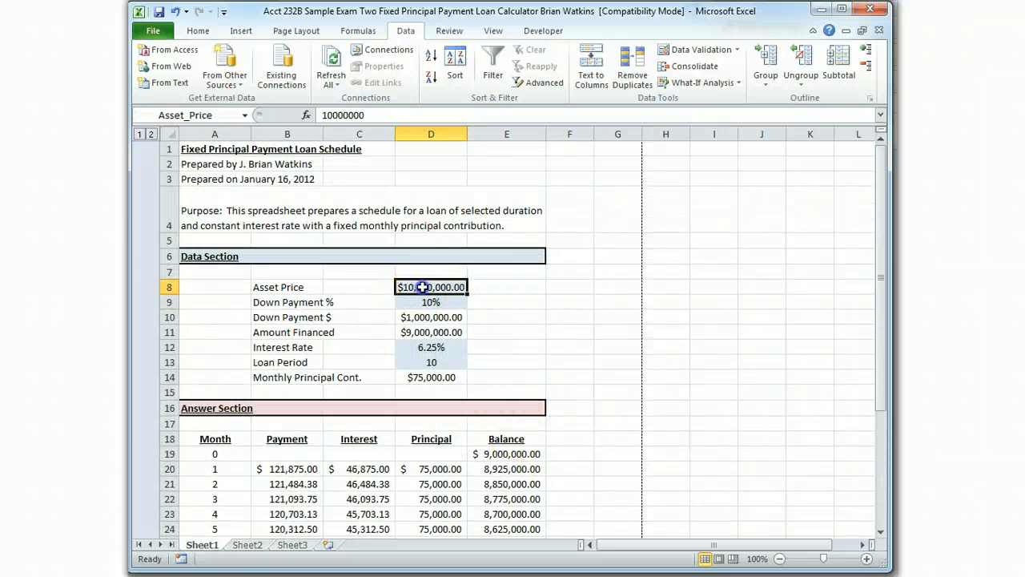
type("50000")
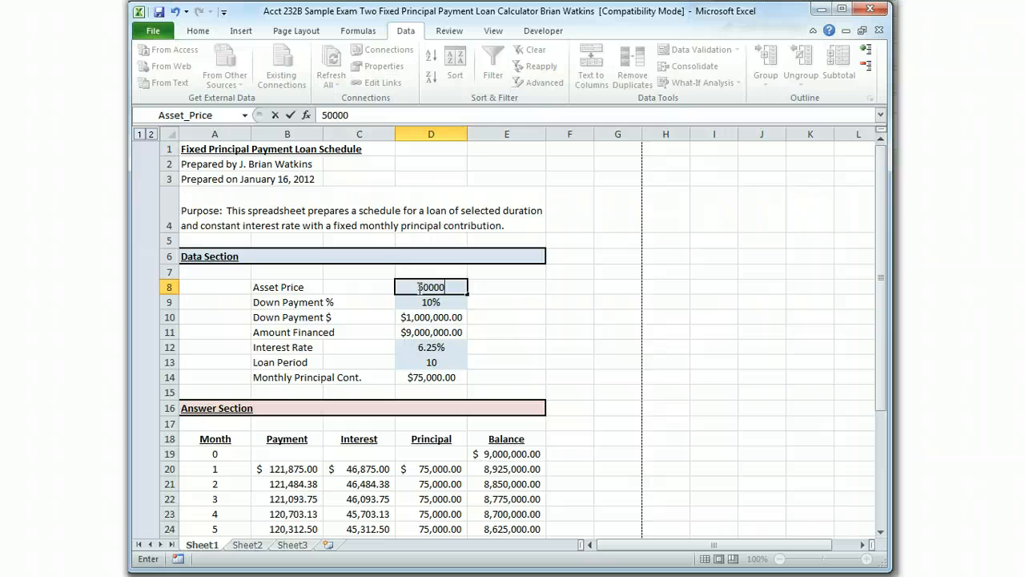
key("Return")
scroll(545, 371, "down", 8)
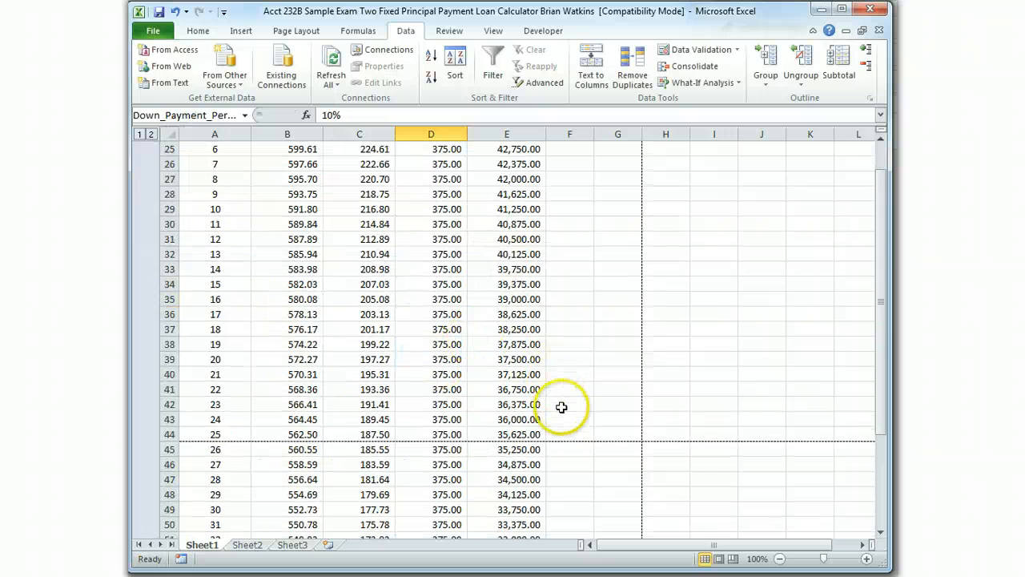
scroll(562, 407, "up", 8)
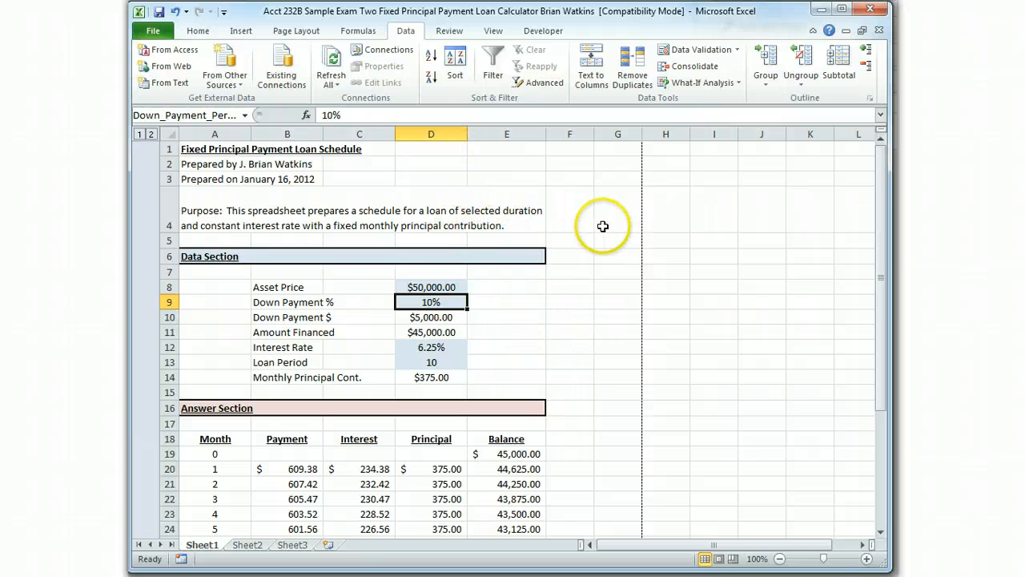
scroll(553, 355, "down", 3)
scroll(553, 355, "down", 8)
scroll(561, 350, "up", 11)
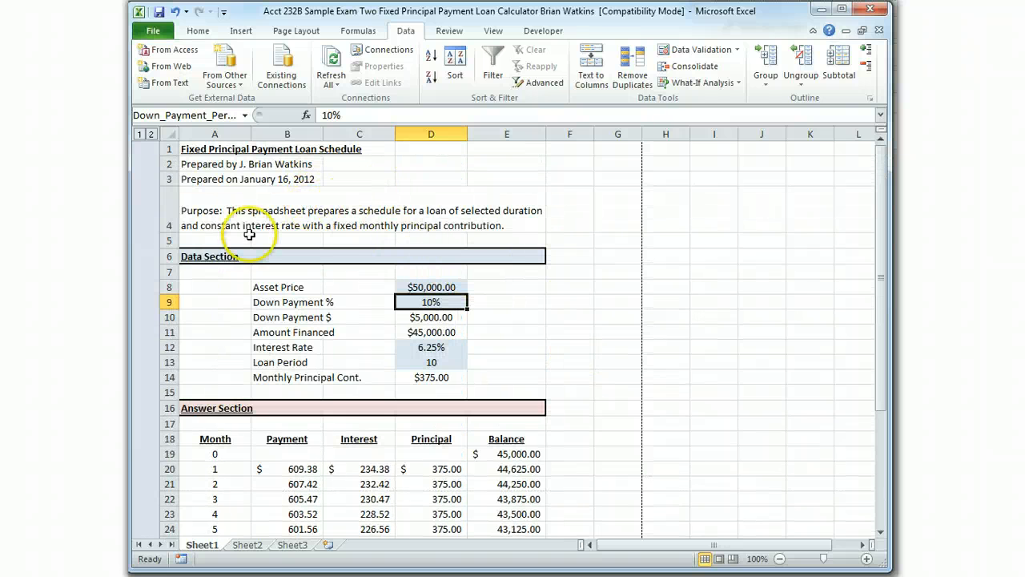
Step: Top-align the purpose text in cell A4 and reduce the height of row 4 to fit its two lines
left_click(218, 206)
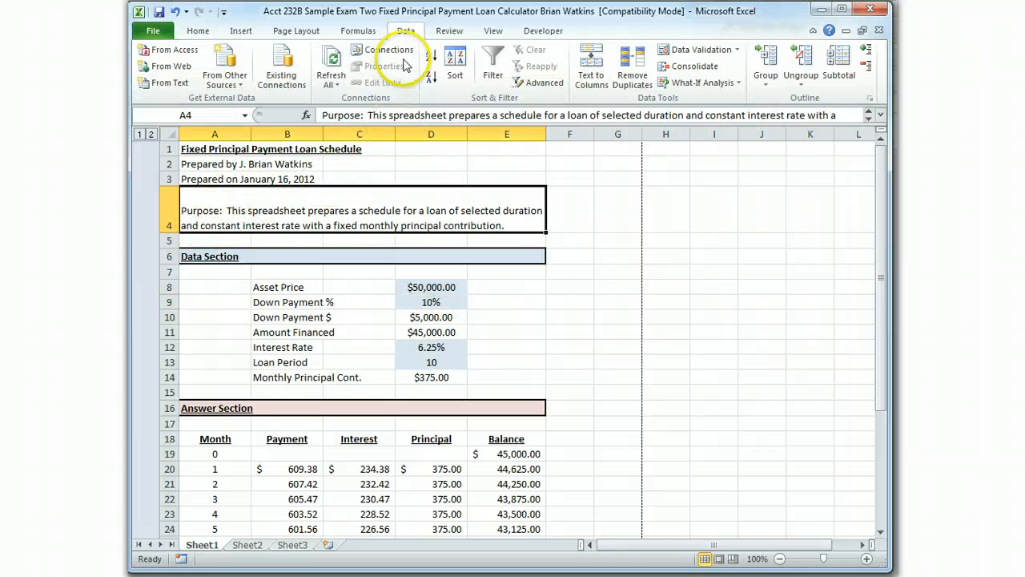
left_click(202, 32)
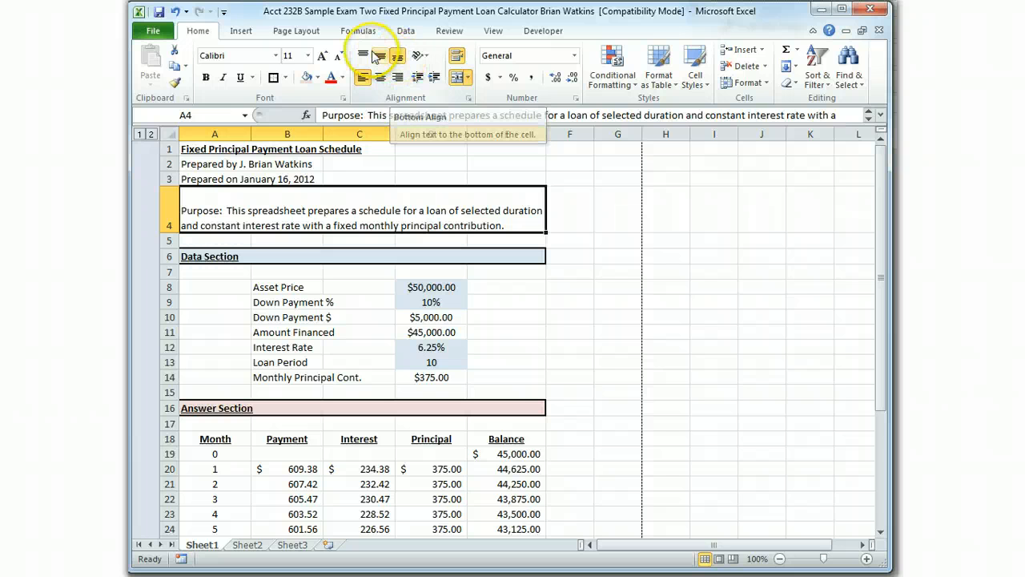
left_click(365, 55)
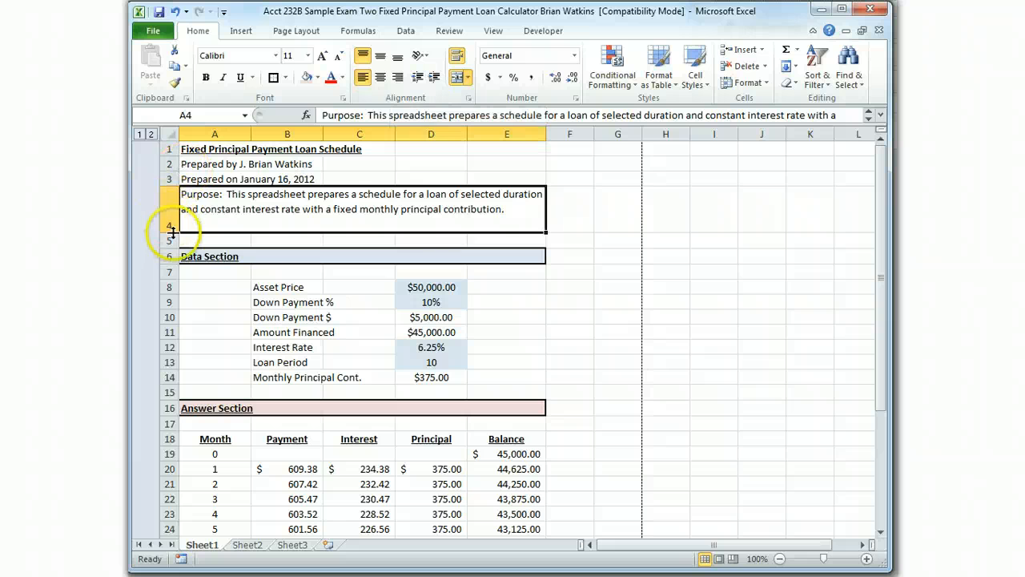
left_click_drag(175, 233, 174, 217)
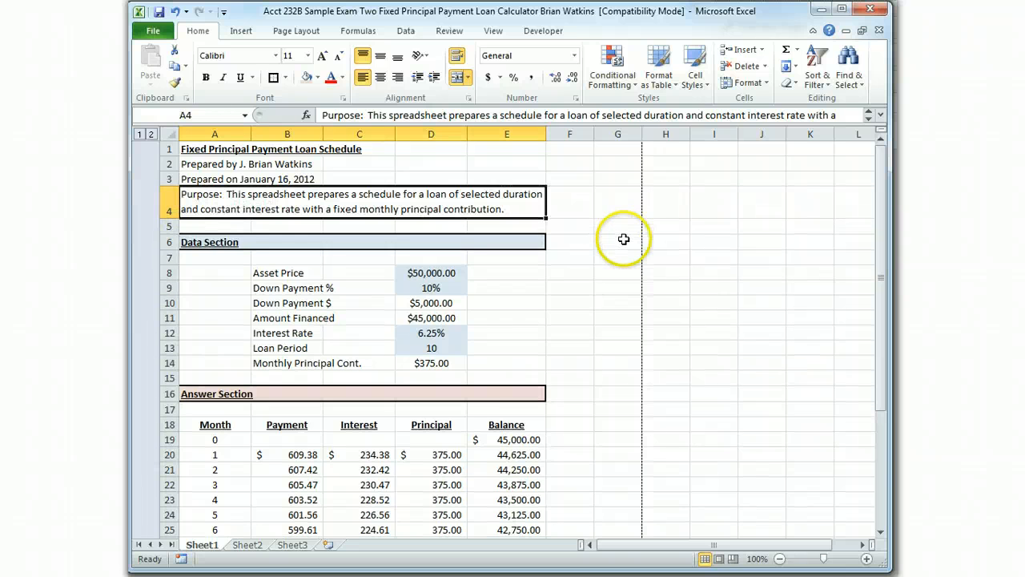
left_click(623, 239)
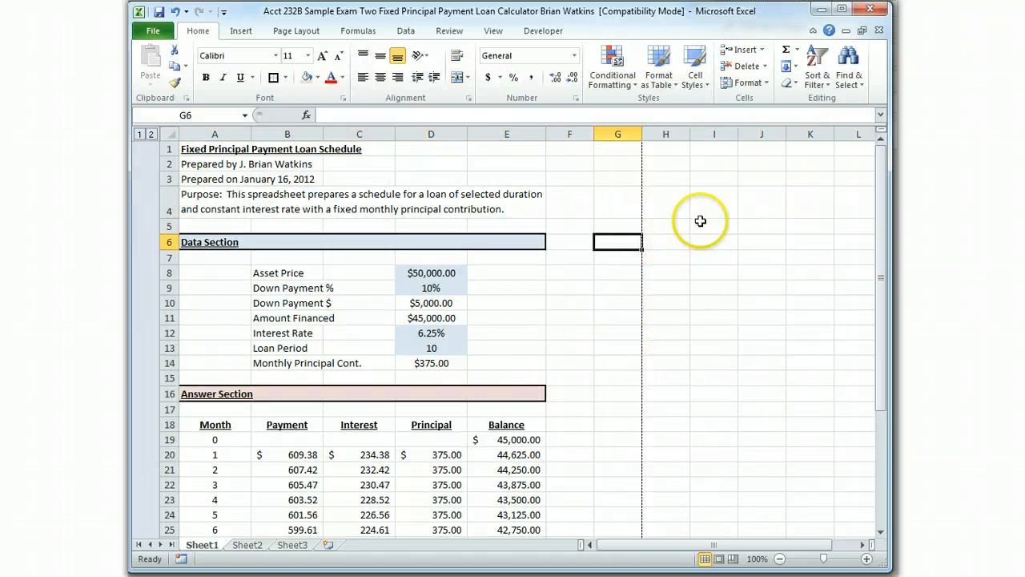
Step: Run a spelling check on the entire sheet, continuing from its beginning
left_click(449, 30)
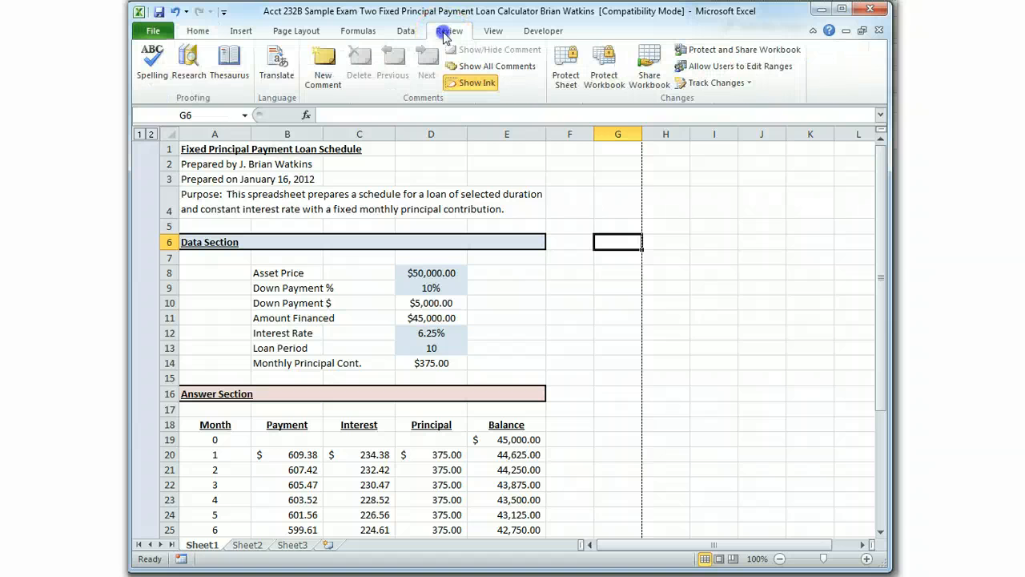
left_click(154, 74)
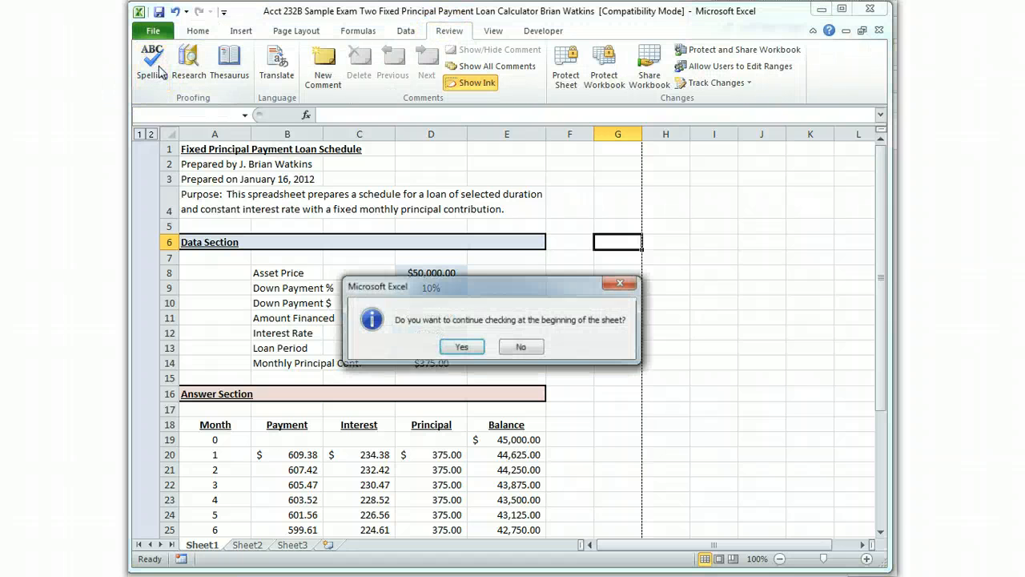
left_click(458, 349)
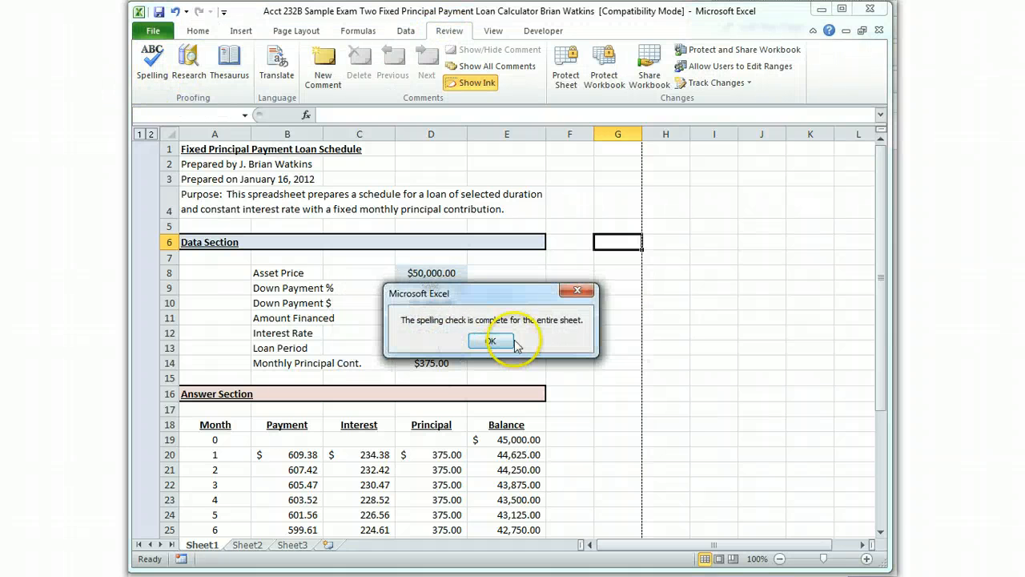
left_click(504, 339)
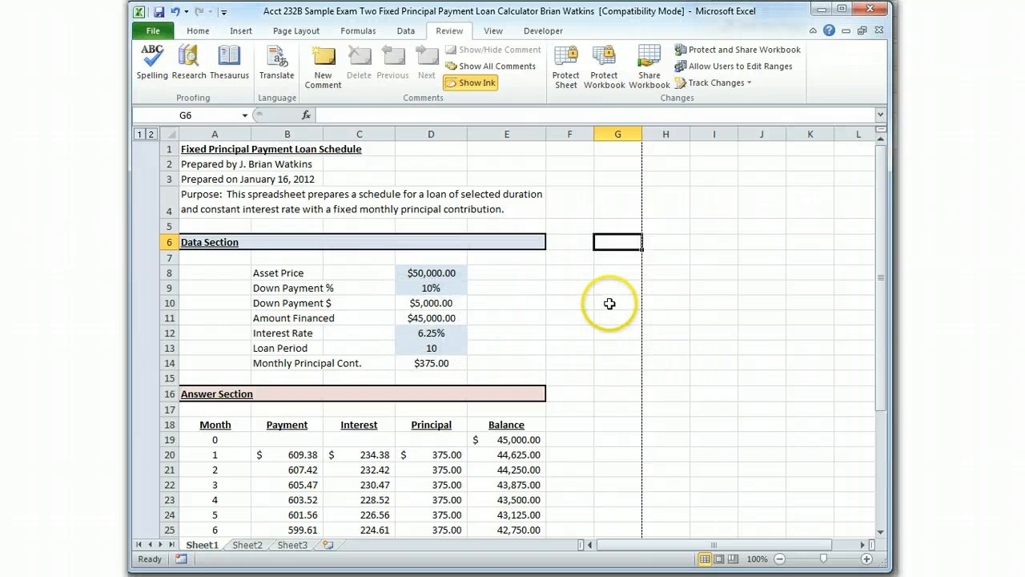
Step: Expand the grouped rows below month 120 and review the surplus months around the end of the loan
scroll(613, 328, "down", 5)
scroll(613, 328, "down", 20)
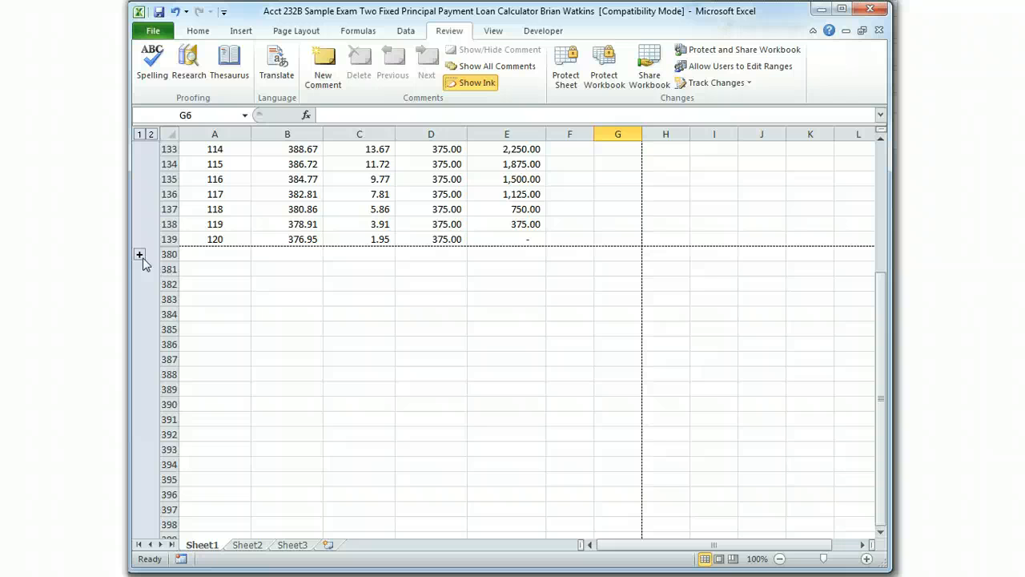
left_click(138, 255)
scroll(330, 313, "up", 12)
scroll(330, 313, "up", 20)
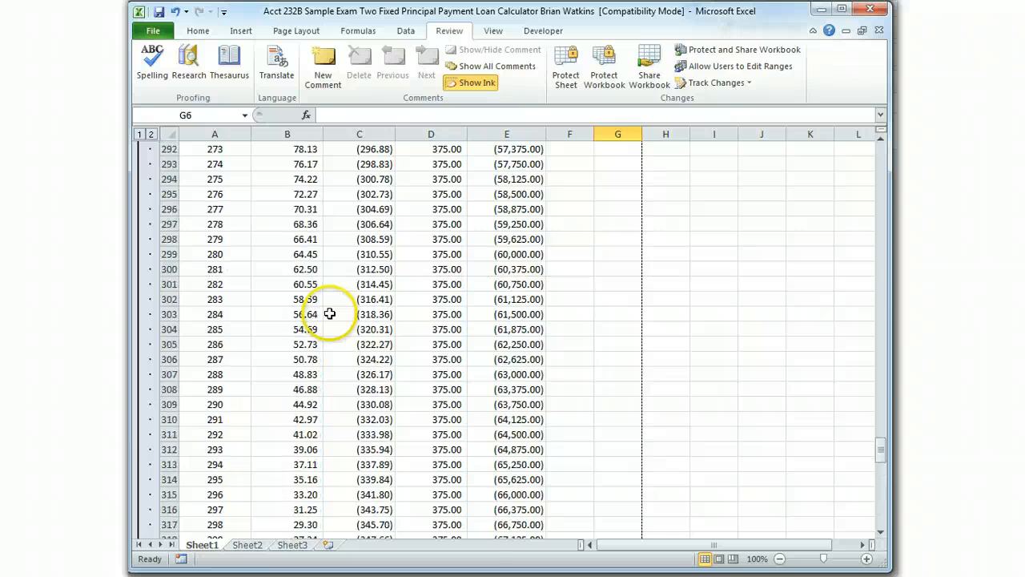
scroll(328, 312, "up", 20)
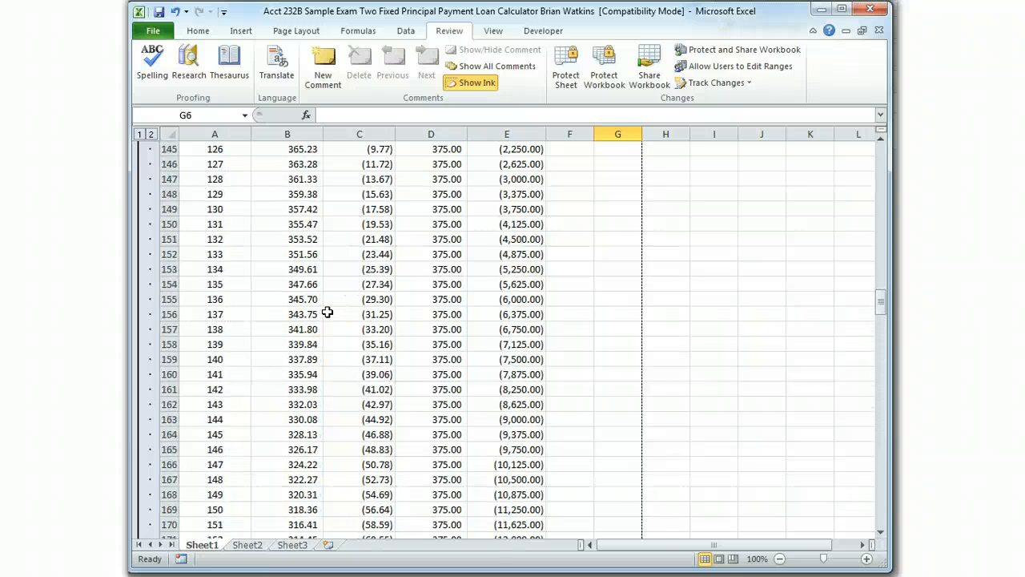
scroll(328, 312, "down", 20)
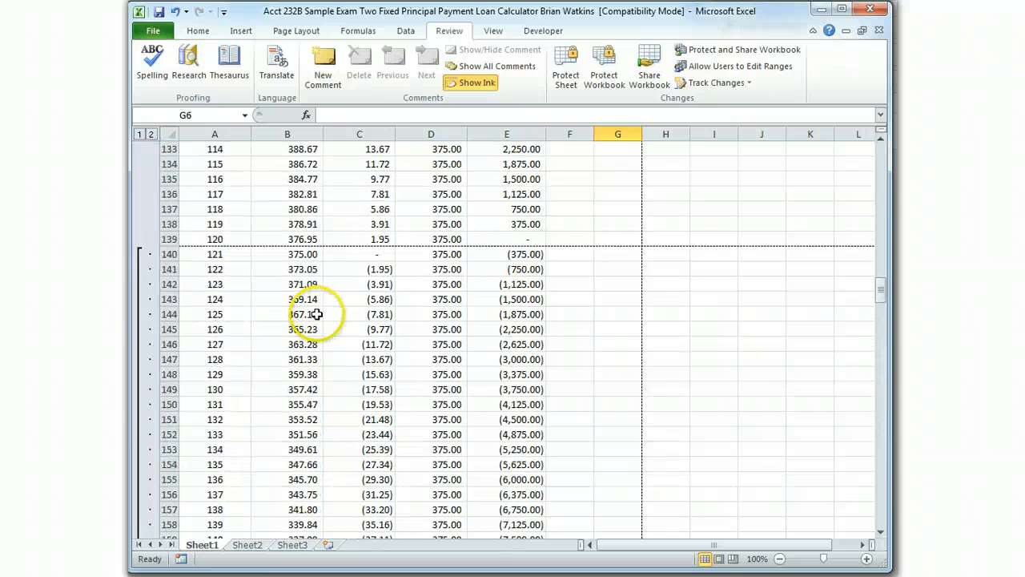
scroll(317, 315, "up", 11)
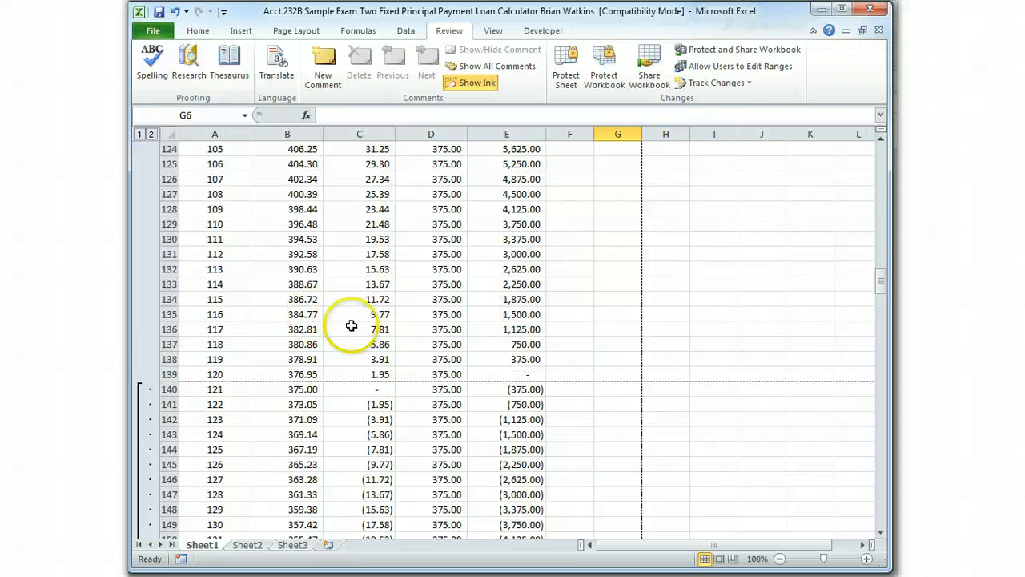
Step: Collapse the expanded group of rows 140 to 379 and return to the top of the sheet
left_click_drag(879, 299, 866, 524)
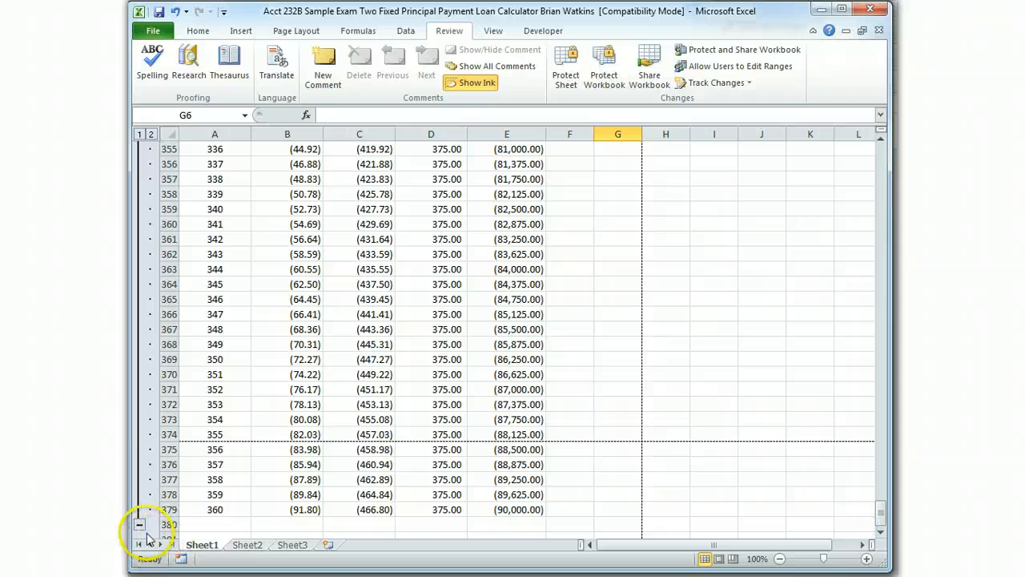
left_click(141, 525)
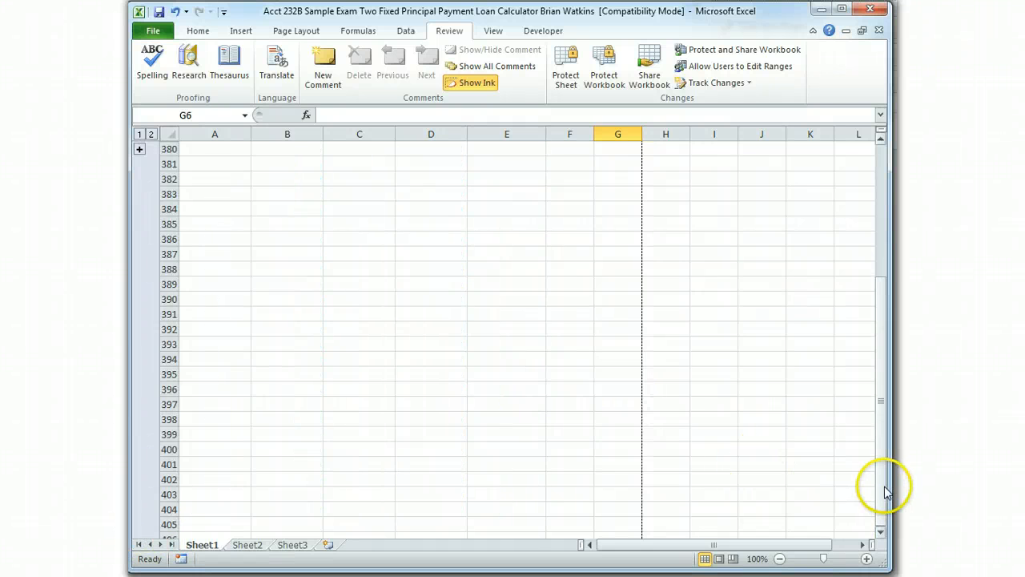
left_click_drag(885, 486, 883, 296)
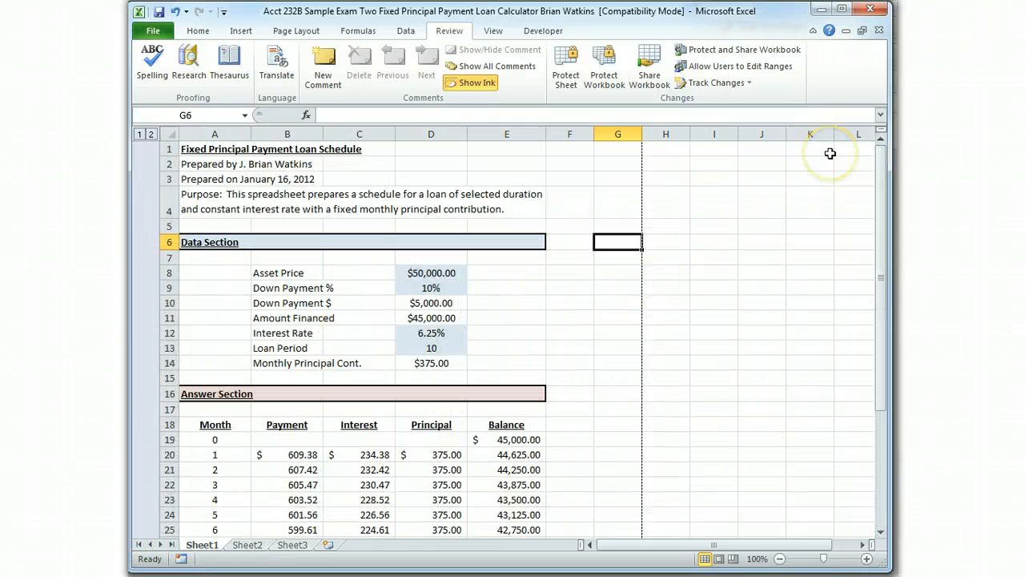